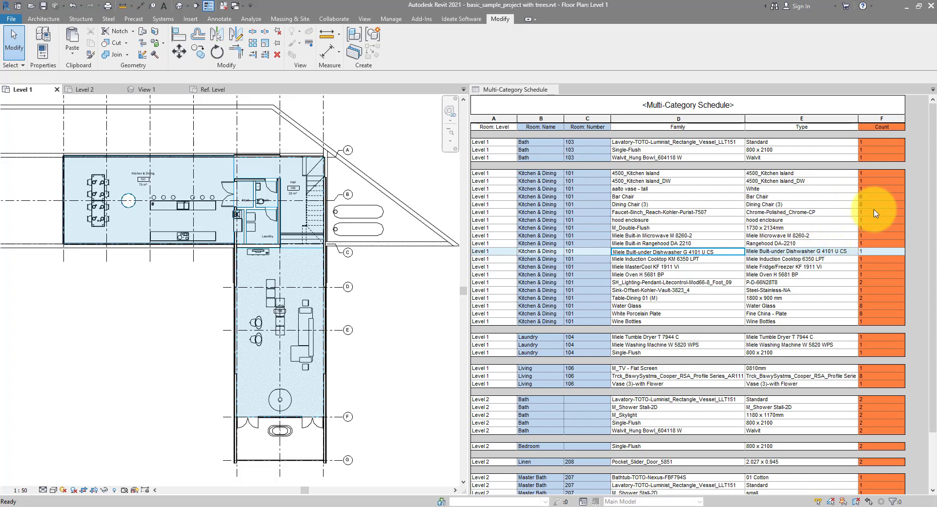
- Highlight the Kitchen & Dining room's Dining Chair (3) elements from their schedule row and close the existing Multi-Category Schedule
{"action": "left_click", "coordinate": [537, 205]}
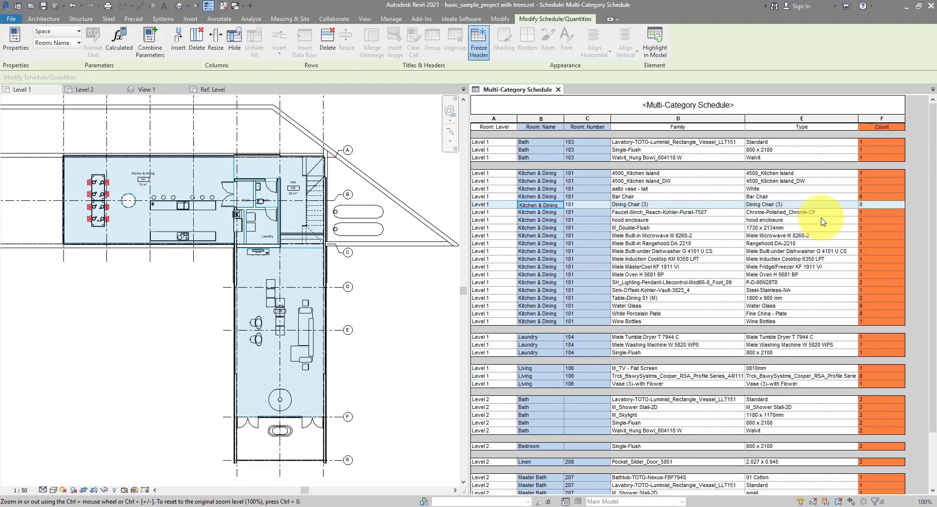
{"action": "scroll", "coordinate": [824, 222], "scroll_direction": "down", "scroll_amount": 3}
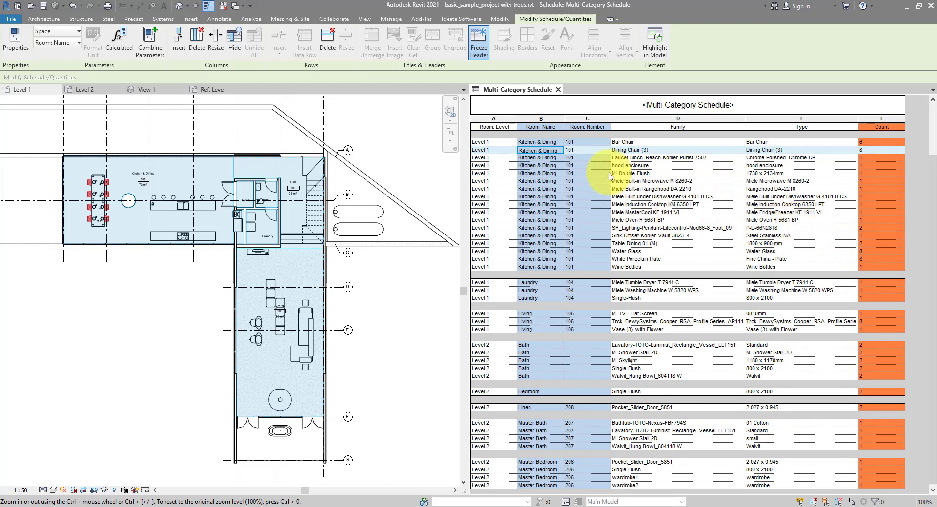
{"action": "left_click", "coordinate": [371, 128]}
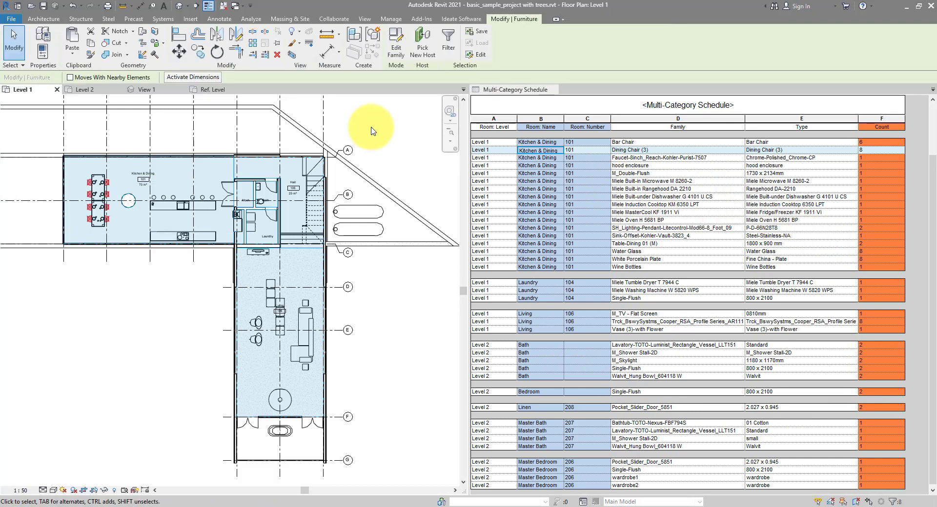
{"action": "left_click", "coordinate": [553, 90]}
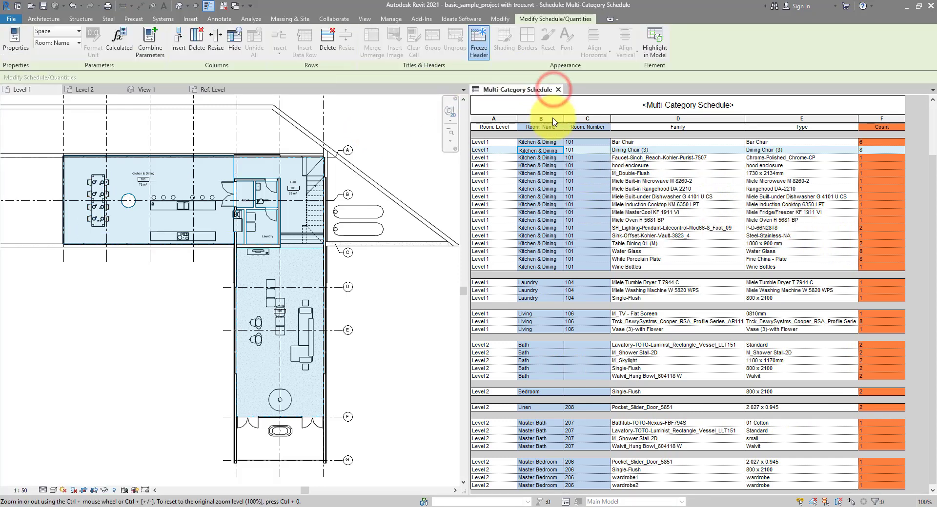
{"action": "left_click", "coordinate": [558, 90]}
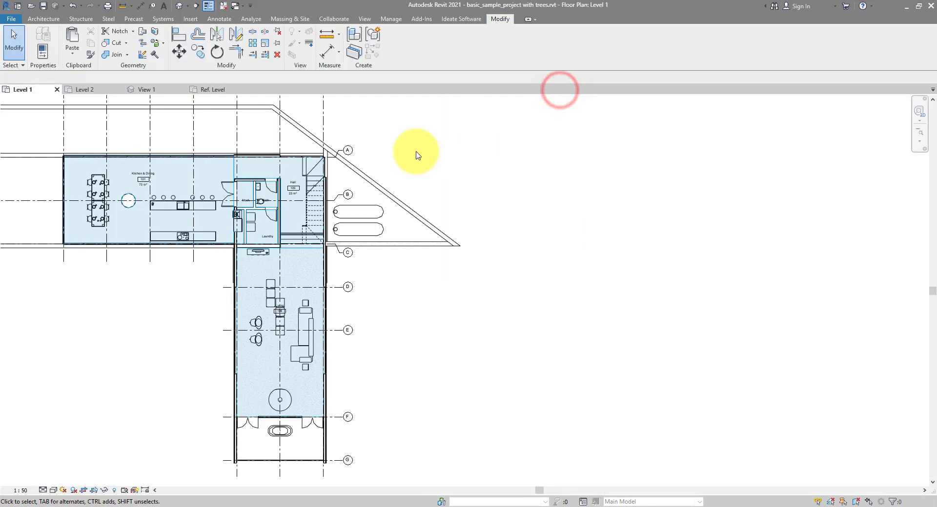
- Create a new schedule of the <Multi-Category> category with its phase set to Working Drawings
{"action": "middle_click_drag", "start_coordinate": [418, 155], "coordinate": [439, 203]}
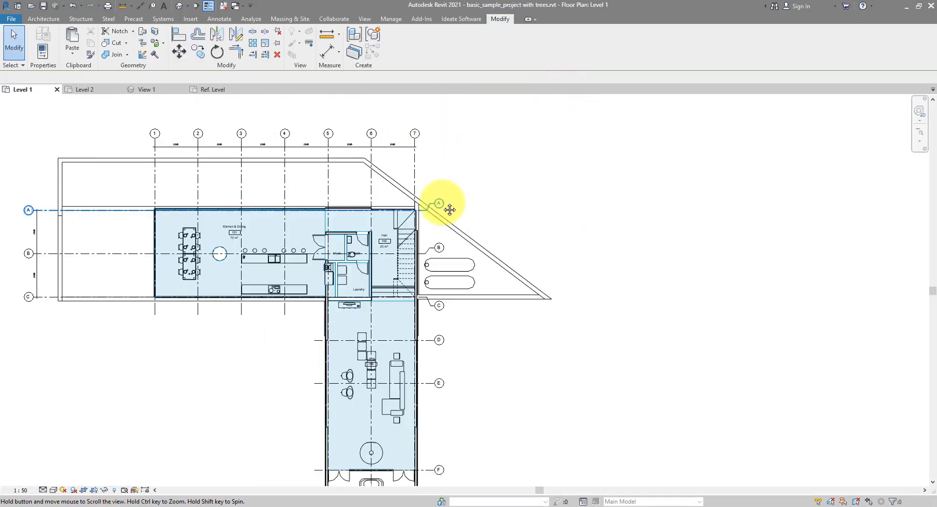
{"action": "left_click", "coordinate": [365, 18]}
{"action": "left_click", "coordinate": [528, 51]}
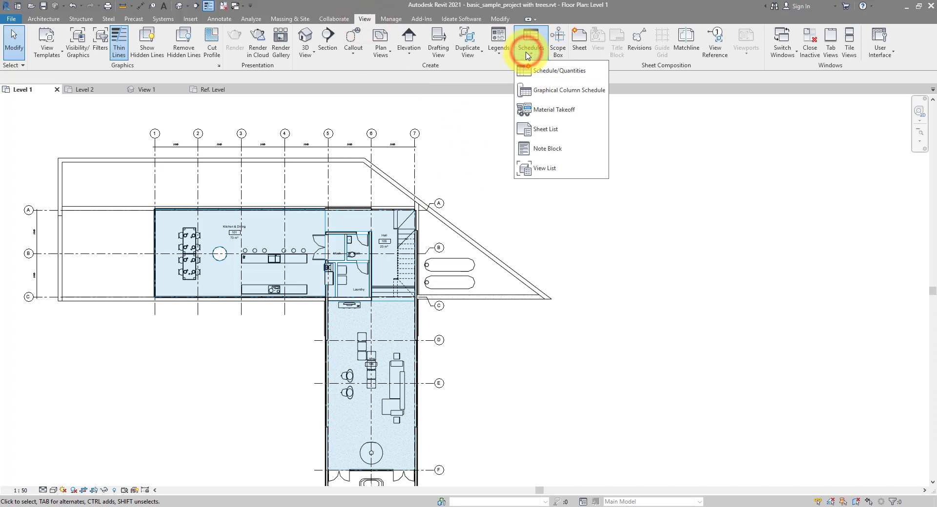
{"action": "left_click", "coordinate": [551, 77]}
{"action": "left_click_drag", "start_coordinate": [463, 172], "coordinate": [592, 150]}
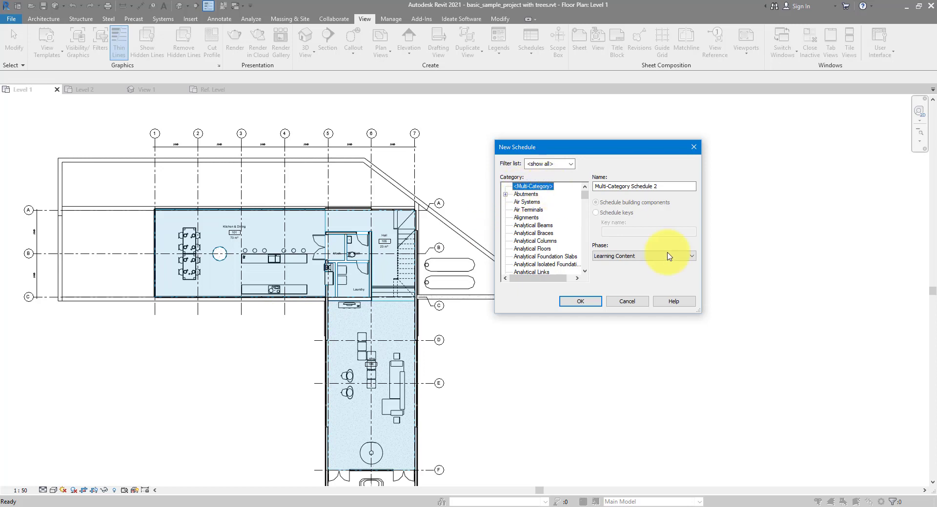
{"action": "left_click", "coordinate": [652, 256]}
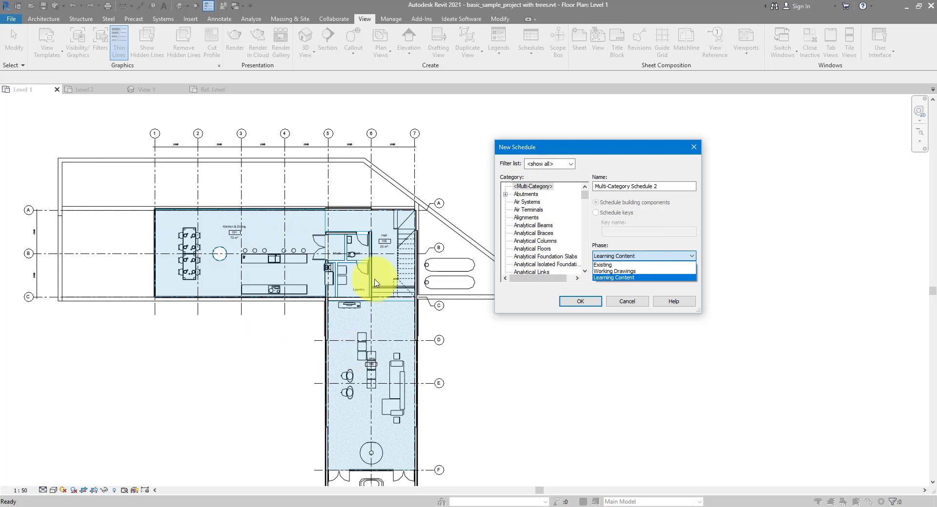
{"action": "left_click", "coordinate": [636, 272]}
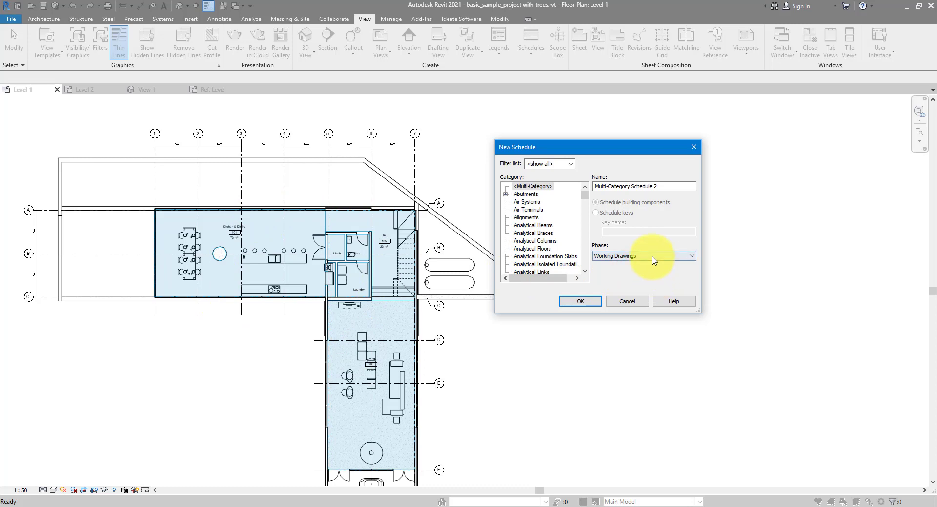
{"action": "left_click", "coordinate": [653, 258]}
{"action": "left_click", "coordinate": [637, 272]}
{"action": "left_click", "coordinate": [581, 301]}
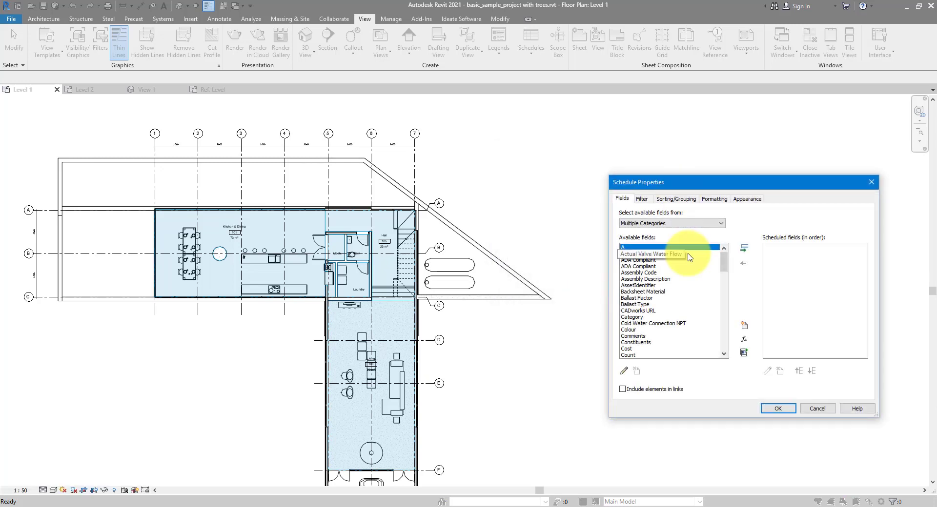
- Add the combined Family and Type field to the scheduled fields
{"action": "left_click", "coordinate": [695, 289]}
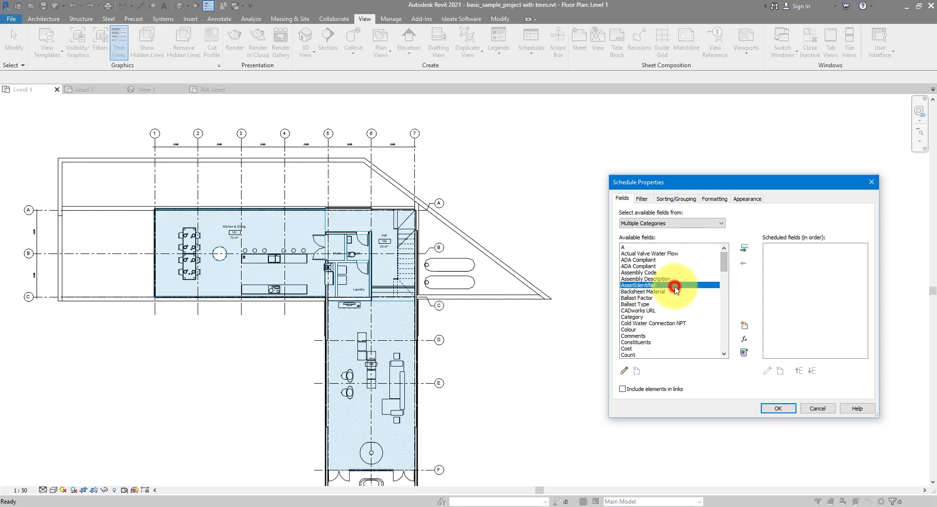
{"action": "key", "text": "f"}
{"action": "scroll", "coordinate": [661, 309], "scroll_direction": "down", "scroll_amount": 2}
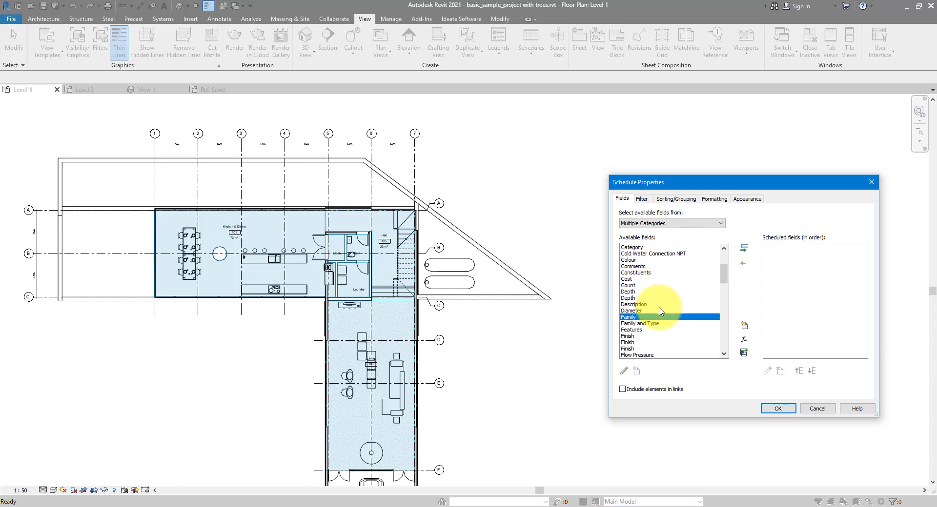
{"action": "left_click", "coordinate": [652, 324]}
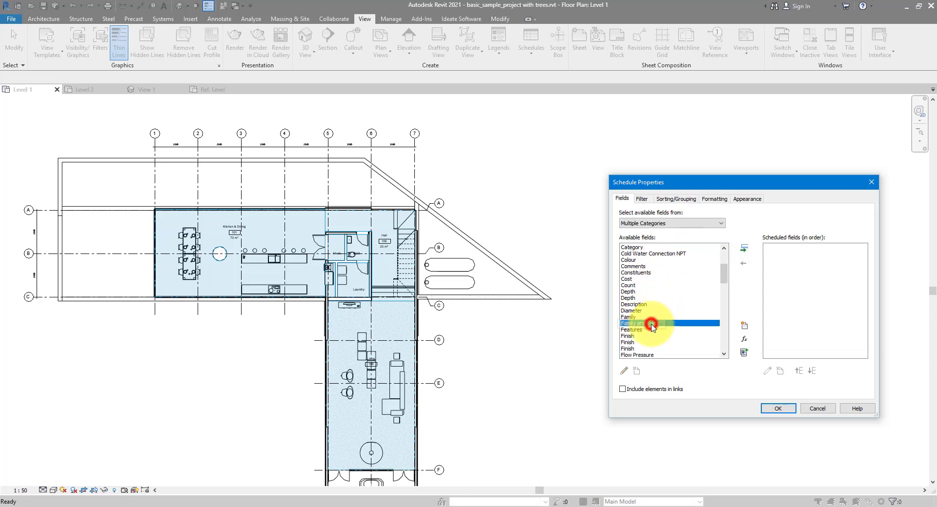
{"action": "left_click", "coordinate": [744, 249]}
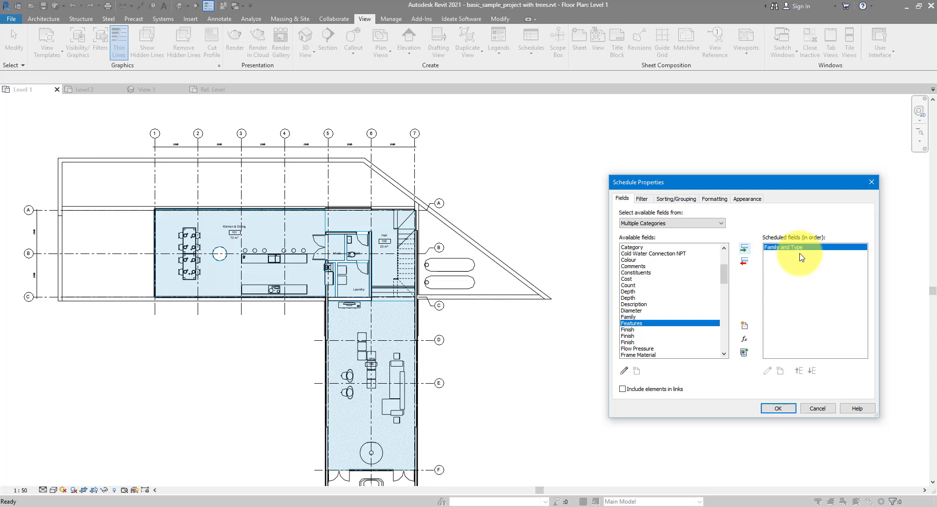
- Add Family and Type as two separate scheduled fields and remove the combined Family and Type field
{"action": "left_click", "coordinate": [647, 317]}
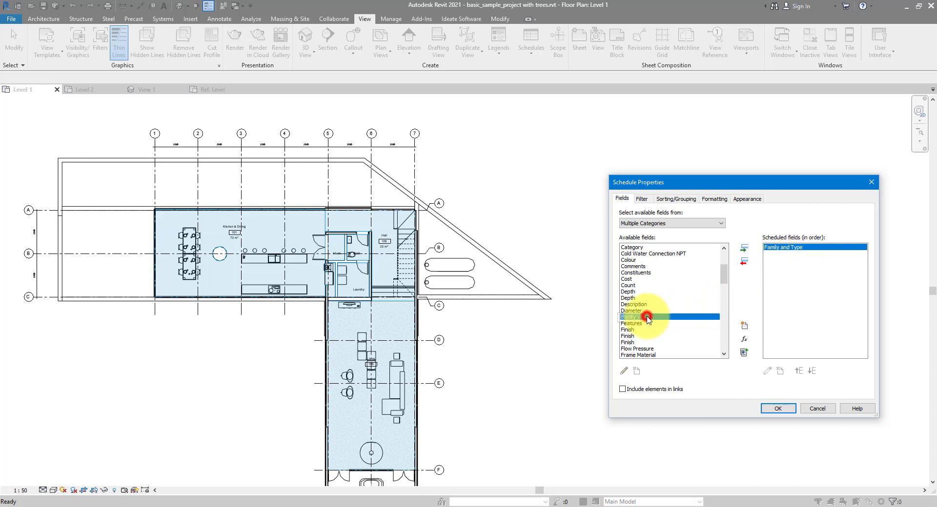
{"action": "left_click", "coordinate": [744, 248]}
{"action": "left_click", "coordinate": [654, 328]}
{"action": "key", "text": "t"}
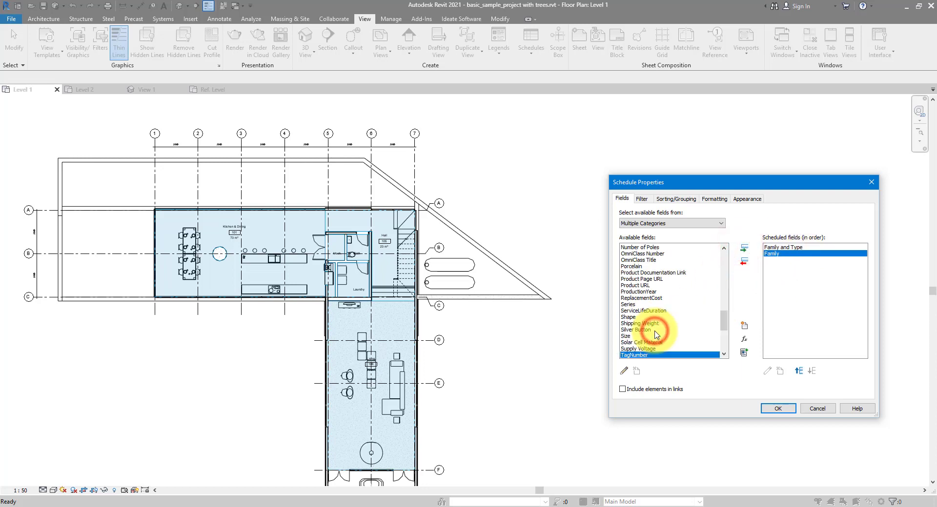
{"action": "scroll", "coordinate": [654, 332], "scroll_direction": "down", "scroll_amount": 2}
{"action": "left_click", "coordinate": [630, 336]}
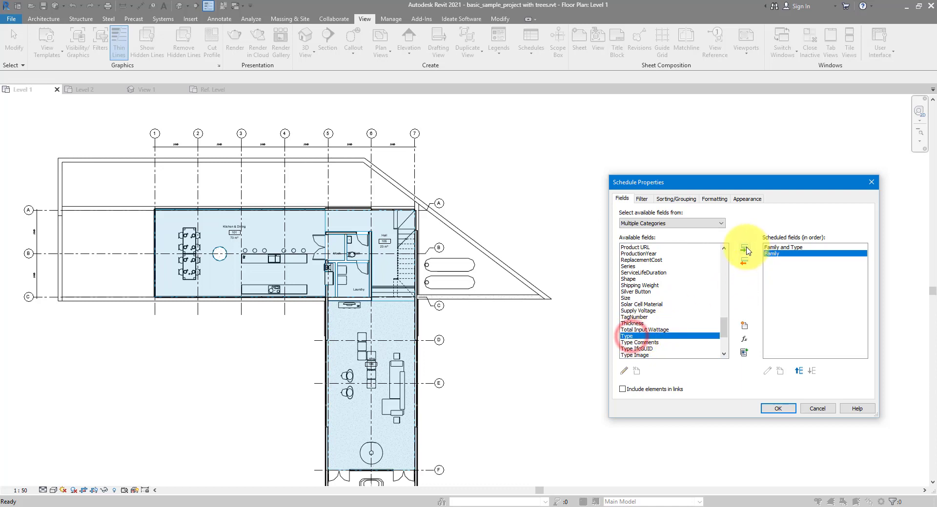
{"action": "left_click", "coordinate": [745, 250]}
{"action": "left_click", "coordinate": [788, 247]}
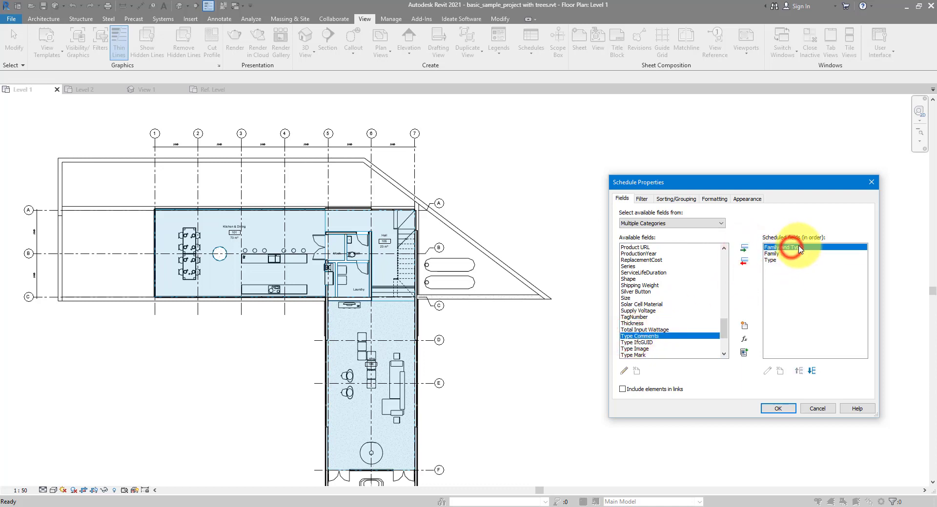
{"action": "left_click", "coordinate": [743, 262]}
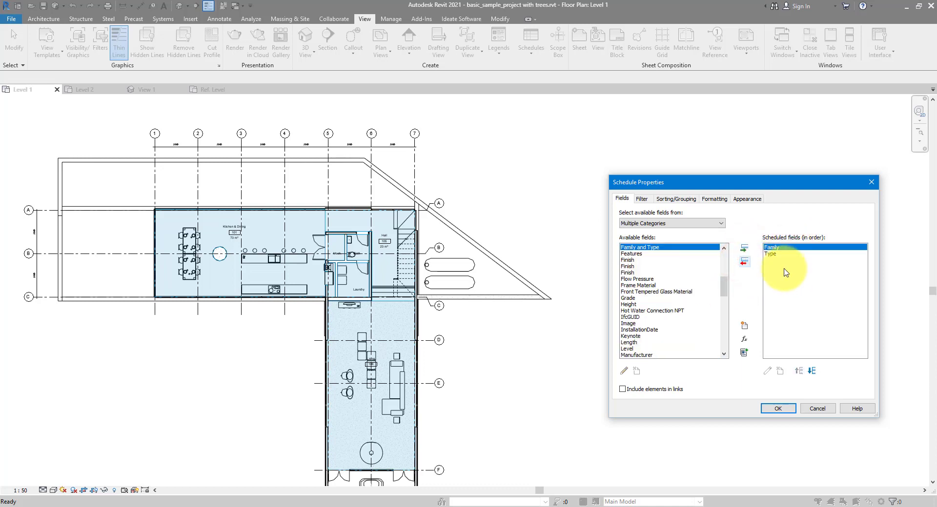
- Add the Count field to the schedule and place it last, after Type
{"action": "scroll", "coordinate": [637, 303], "scroll_direction": "up", "scroll_amount": 6}
{"action": "left_click", "coordinate": [637, 300]}
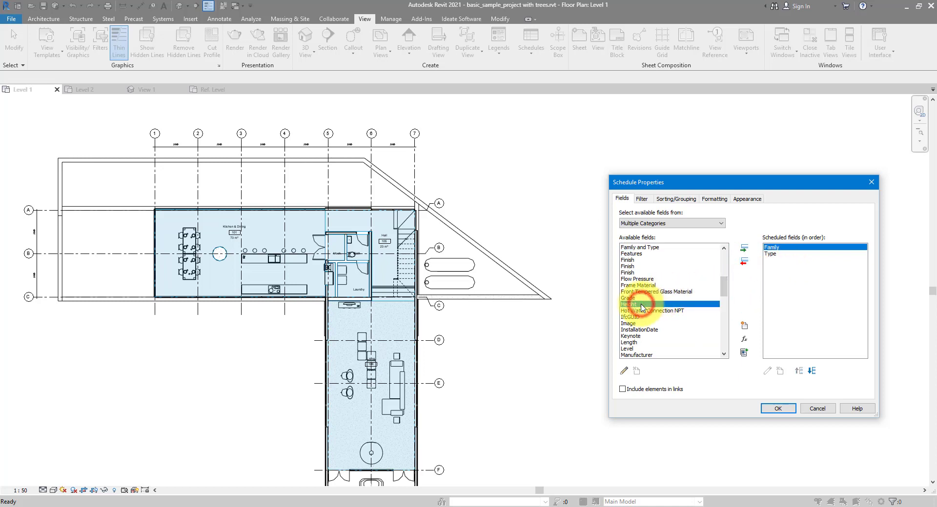
{"action": "scroll", "coordinate": [639, 305], "scroll_direction": "down", "scroll_amount": 2}
{"action": "left_click", "coordinate": [662, 291]}
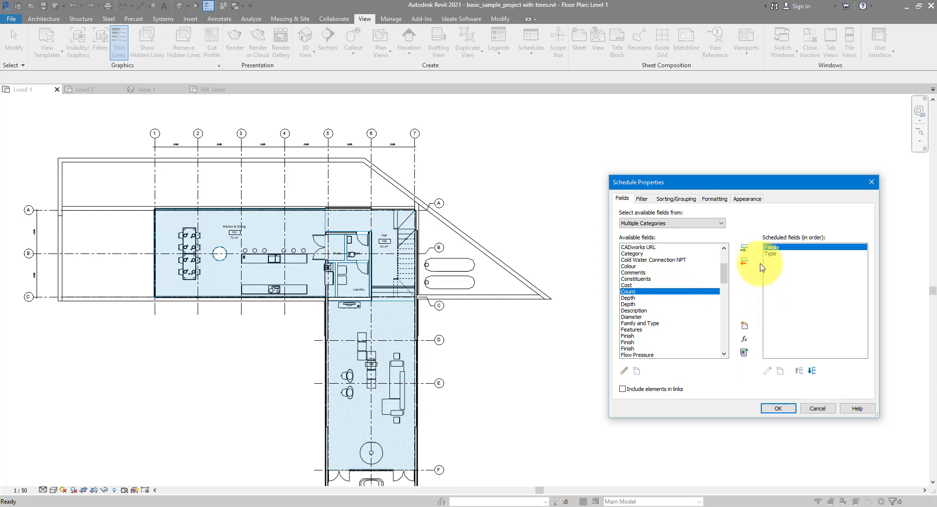
{"action": "left_click", "coordinate": [745, 248]}
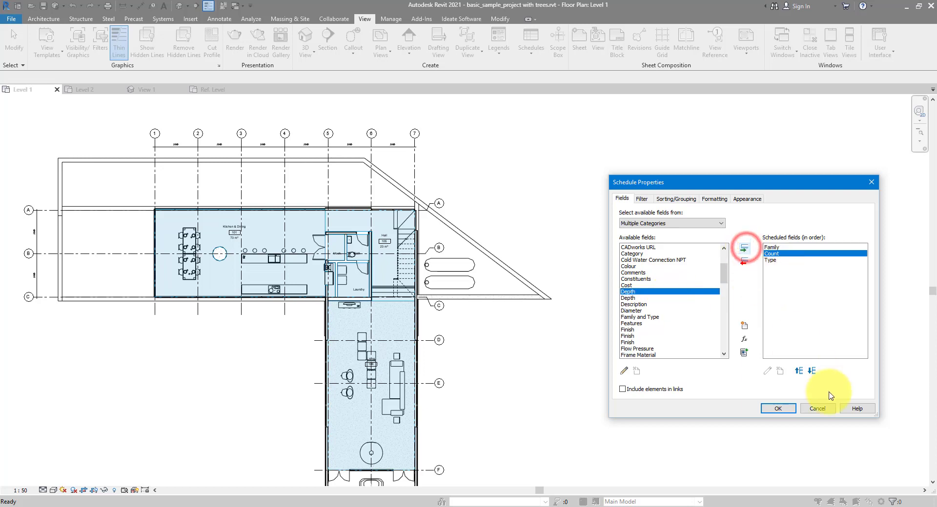
{"action": "left_click", "coordinate": [811, 370]}
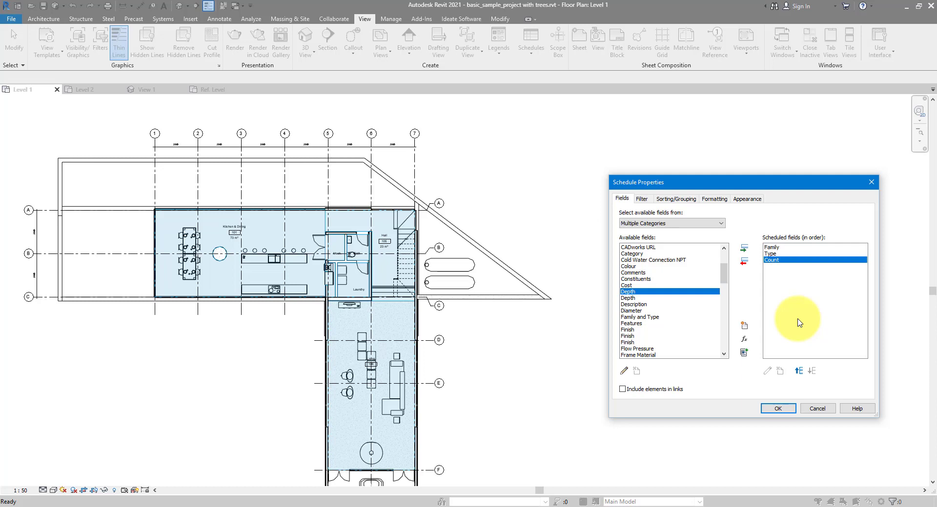
- Add the room fields Room: Name and Room: Number, place them ahead of Family, and confirm the schedule properties
{"action": "left_click", "coordinate": [688, 223]}
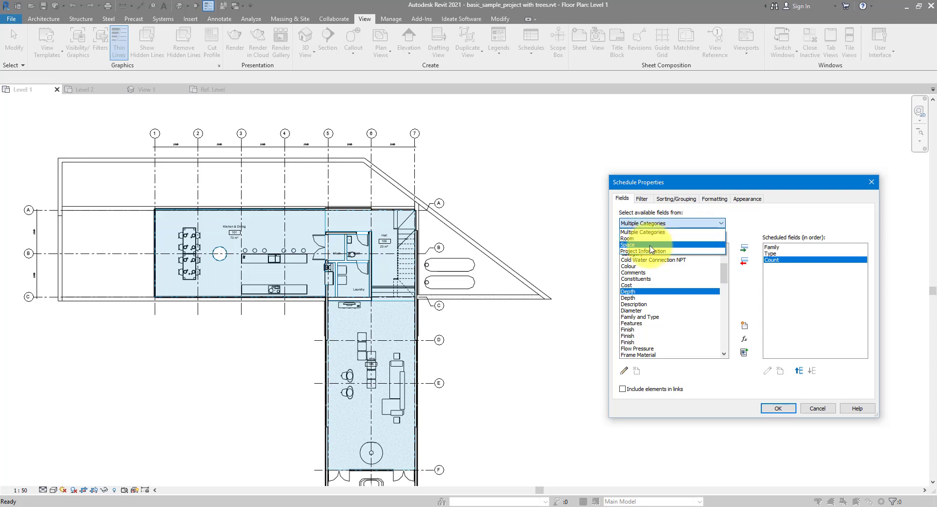
{"action": "left_click", "coordinate": [652, 239]}
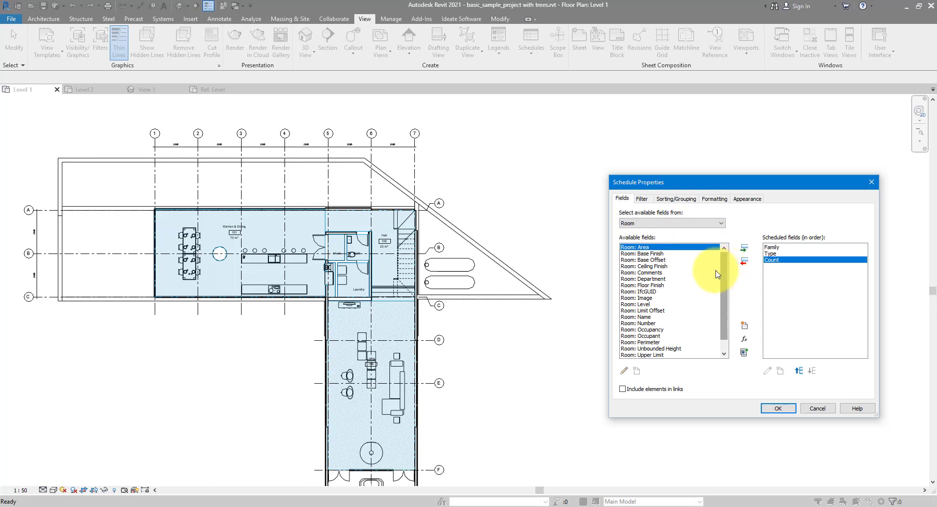
{"action": "left_click_drag", "start_coordinate": [644, 317], "coordinate": [651, 324]}
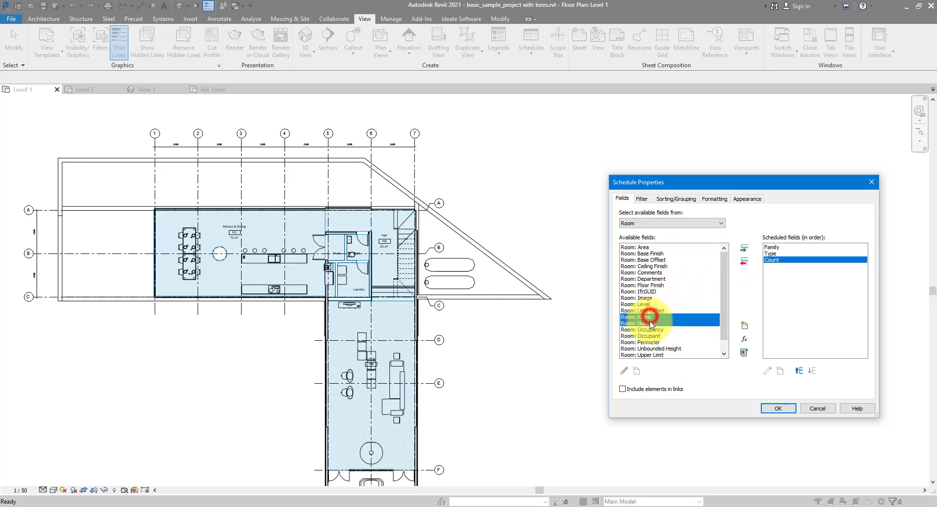
{"action": "left_click", "coordinate": [744, 248]}
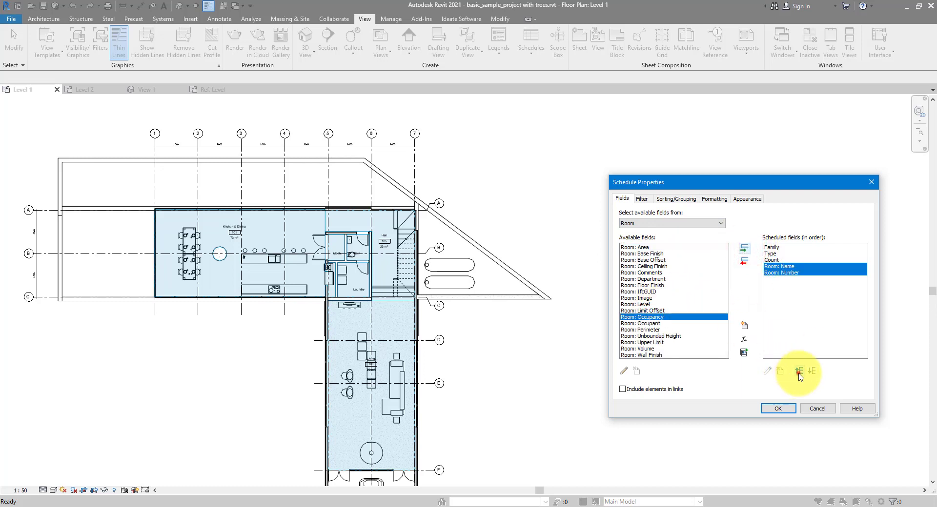
{"action": "left_click", "coordinate": [798, 372]}
{"action": "left_click", "coordinate": [798, 372]}
{"action": "left_click", "coordinate": [799, 371]}
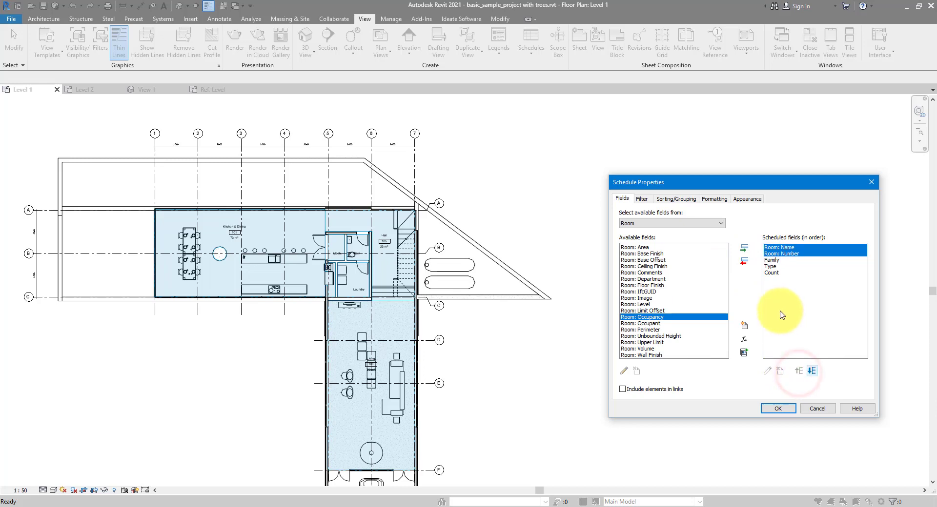
{"action": "left_click", "coordinate": [779, 409]}
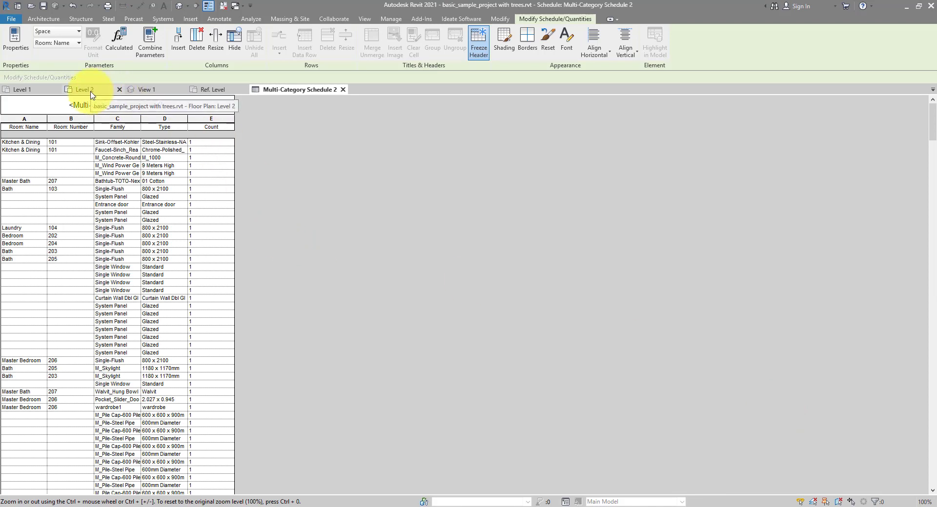
- Close the Level 2, View 1 and Ref. Level views without saving changes to Bathtub-TOTO-Nexus-FBF794S.rfa
{"action": "left_click", "coordinate": [119, 90]}
{"action": "left_click", "coordinate": [118, 90]}
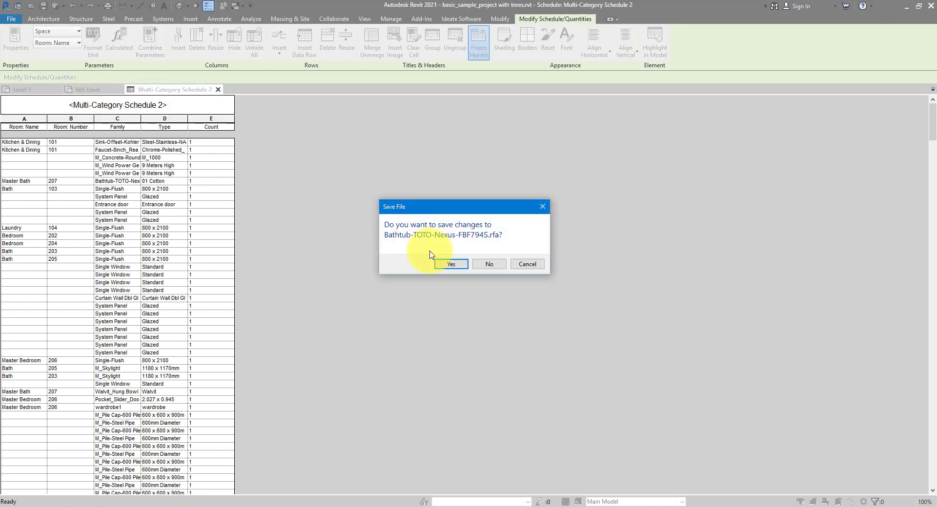
{"action": "left_click", "coordinate": [481, 268]}
- Tile the Level 1 floor plan and Multi-Category Schedule 2 side by side
{"action": "left_click", "coordinate": [38, 91]}
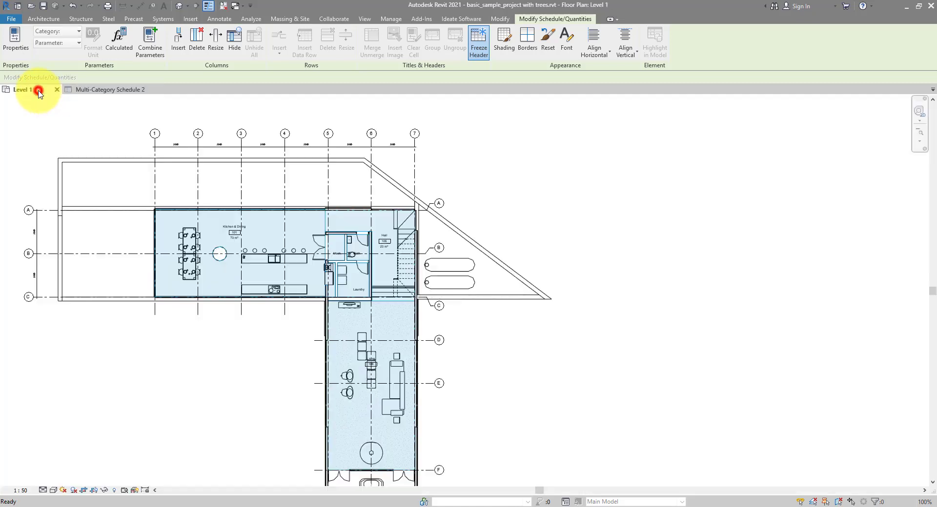
{"action": "key", "text": "w"}
{"action": "key", "text": "t"}
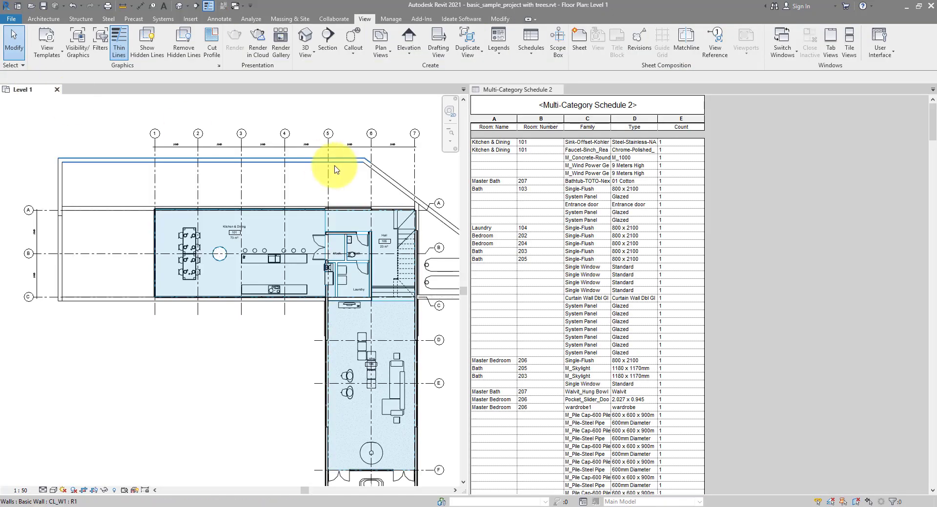
{"action": "middle_click_drag", "start_coordinate": [335, 167], "coordinate": [275, 125]}
- Widen the Family column of Multi-Category Schedule 2 so the full family names fit
{"action": "left_click", "coordinate": [755, 211]}
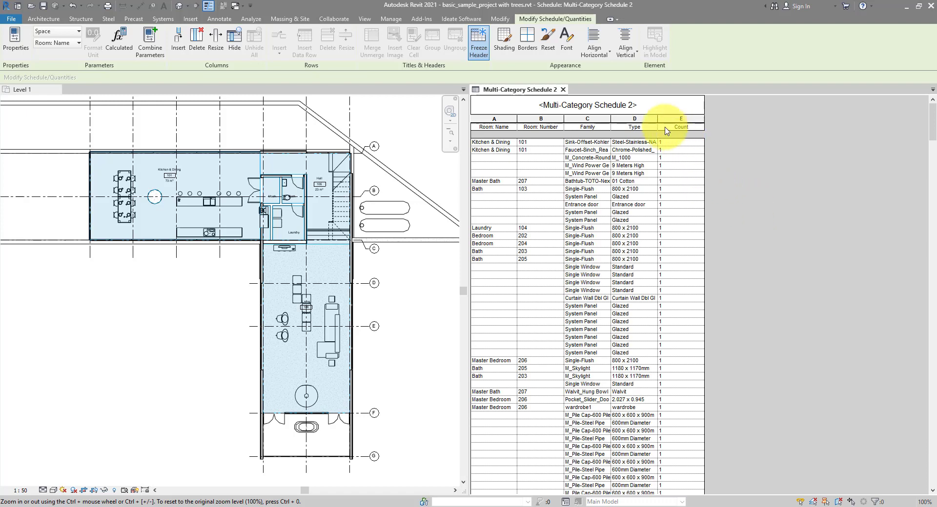
{"action": "left_click_drag", "start_coordinate": [611, 118], "coordinate": [686, 121]}
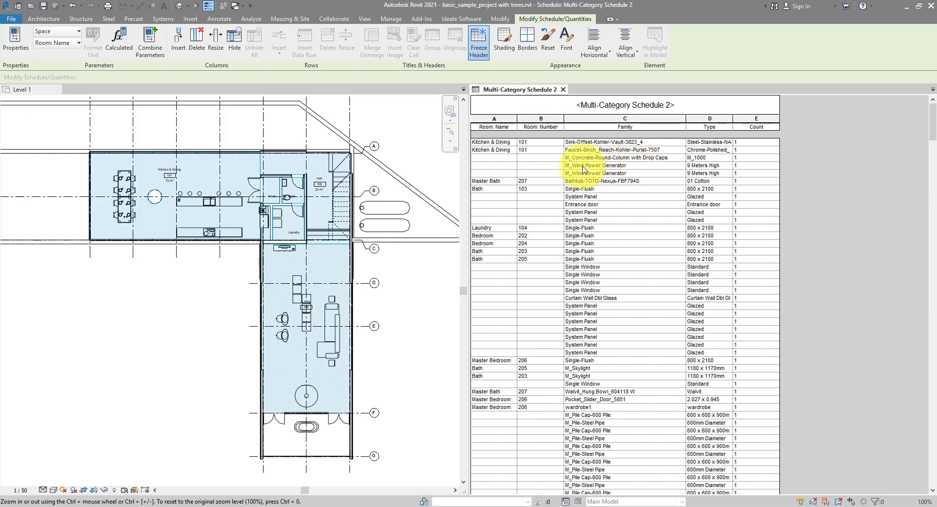
- Open the default 3D view at the wind turbines and select each M_Wind Power Generator row in the schedule to locate it
{"action": "left_click", "coordinate": [636, 167]}
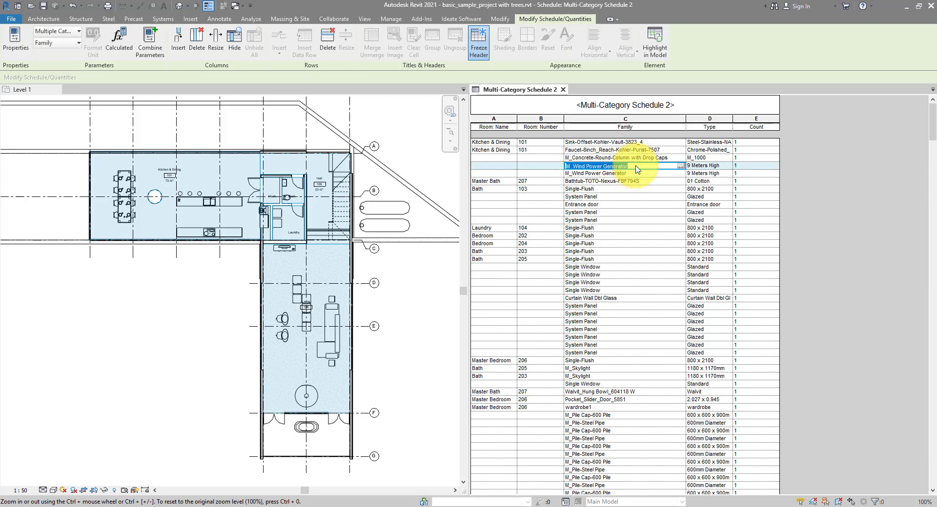
{"action": "left_click", "coordinate": [151, 115]}
{"action": "left_click", "coordinate": [179, 6]}
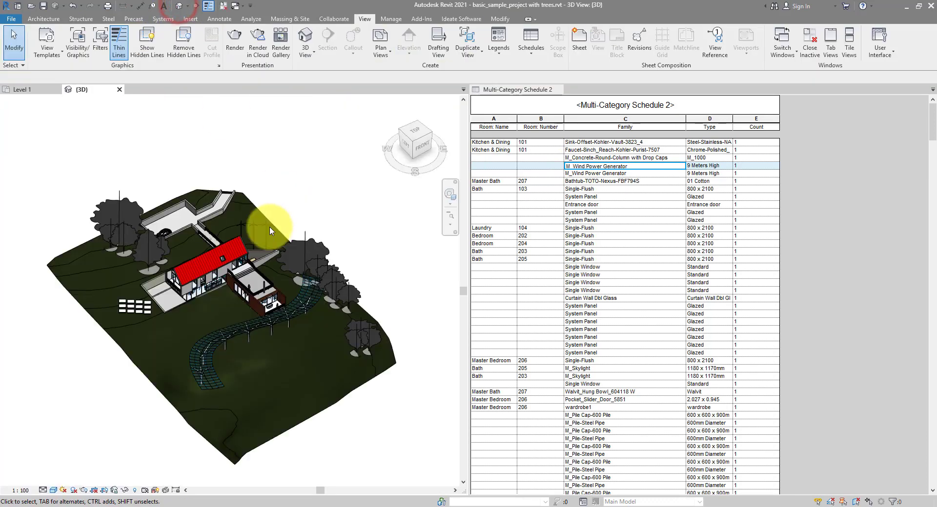
{"action": "scroll", "coordinate": [269, 226], "scroll_direction": "up", "scroll_amount": 6}
{"action": "middle_click_drag", "start_coordinate": [295, 131], "coordinate": [269, 289]}
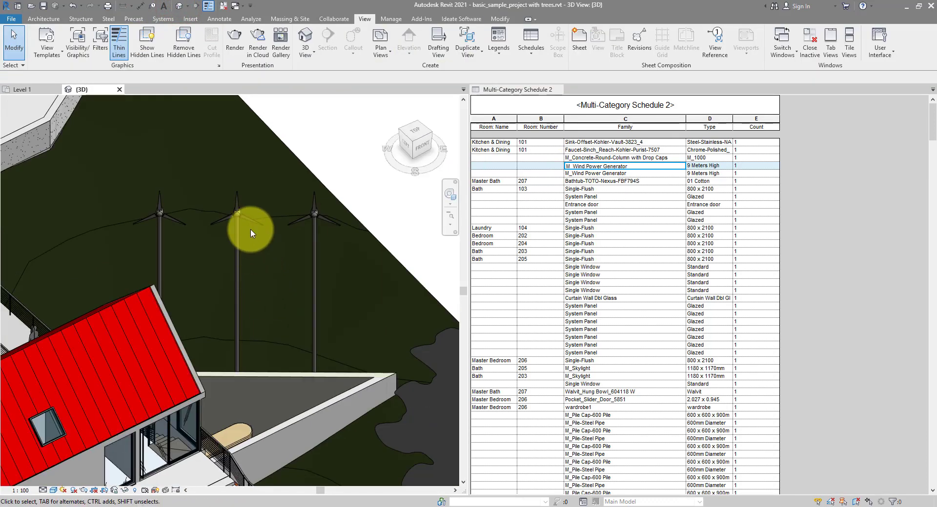
{"action": "left_click", "coordinate": [607, 174]}
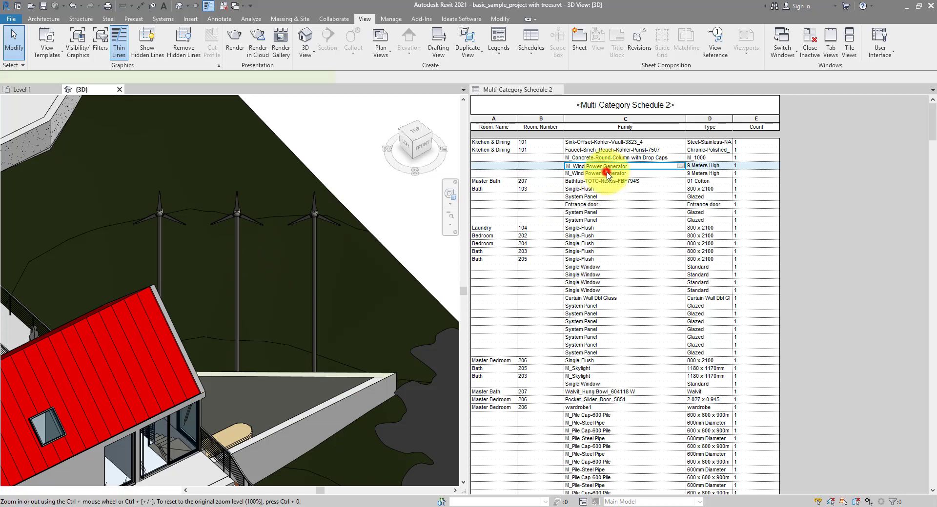
{"action": "left_click", "coordinate": [607, 172]}
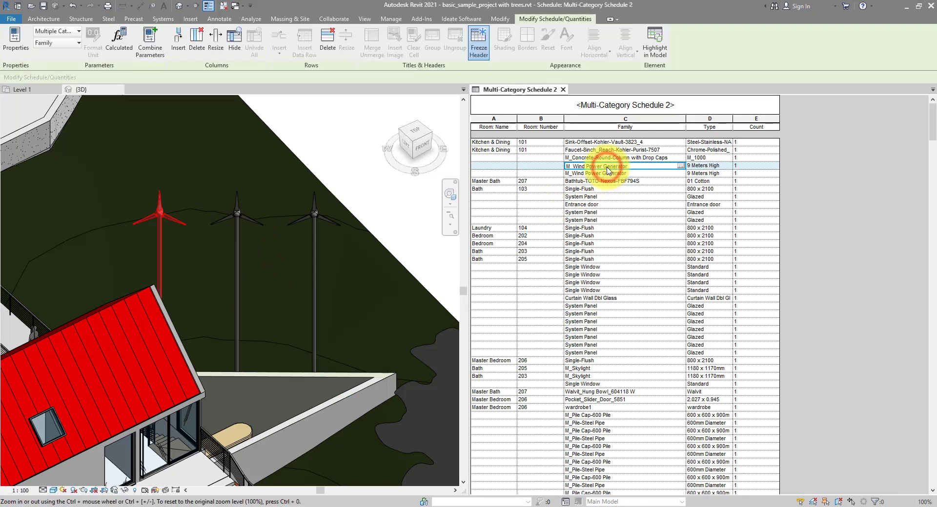
{"action": "left_click", "coordinate": [608, 174]}
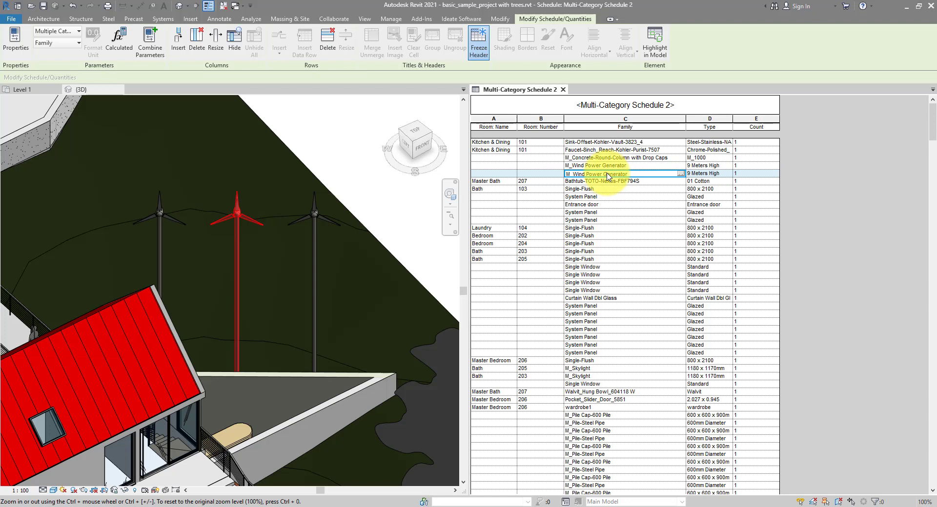
- Select the Master Bath bathtub row in Multi-Category Schedule 2 and display the properties of the current selection
{"action": "left_click", "coordinate": [608, 183]}
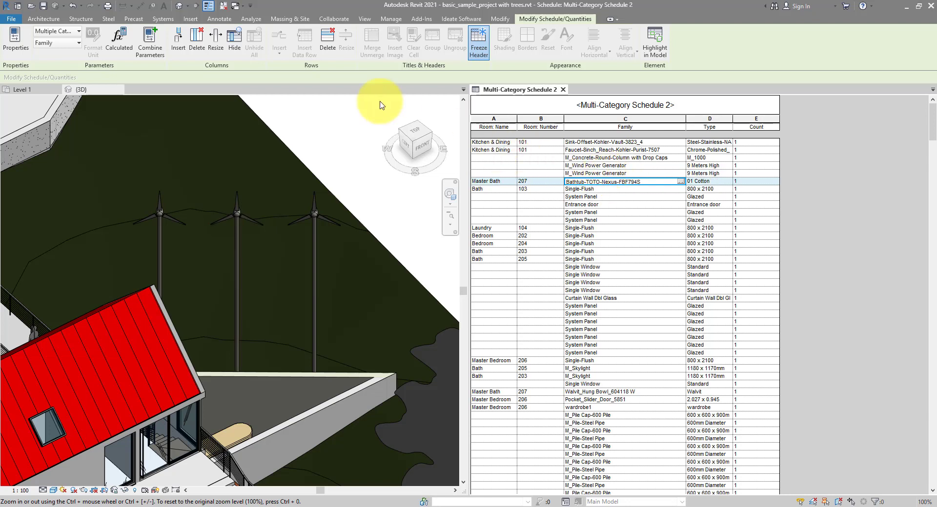
{"action": "left_click", "coordinate": [371, 117]}
{"action": "key", "text": "ctrl+1"}
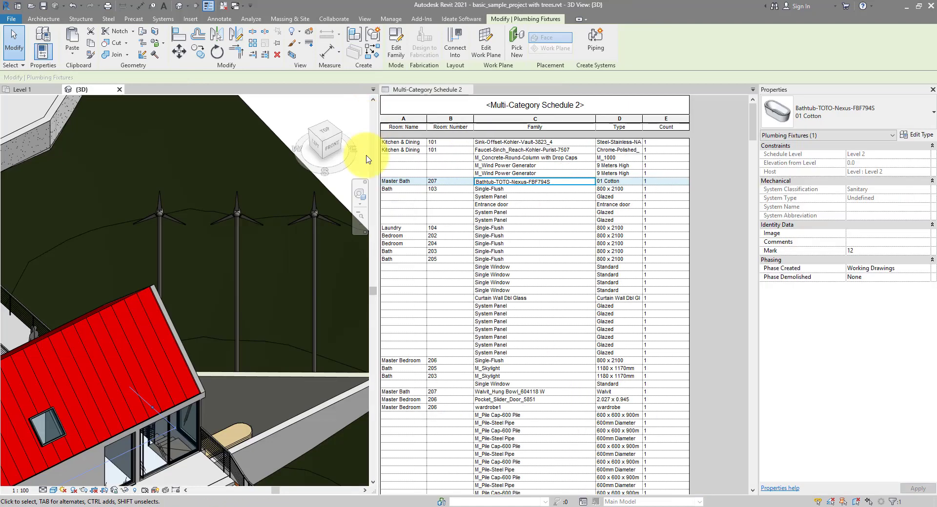
{"action": "left_click", "coordinate": [498, 184]}
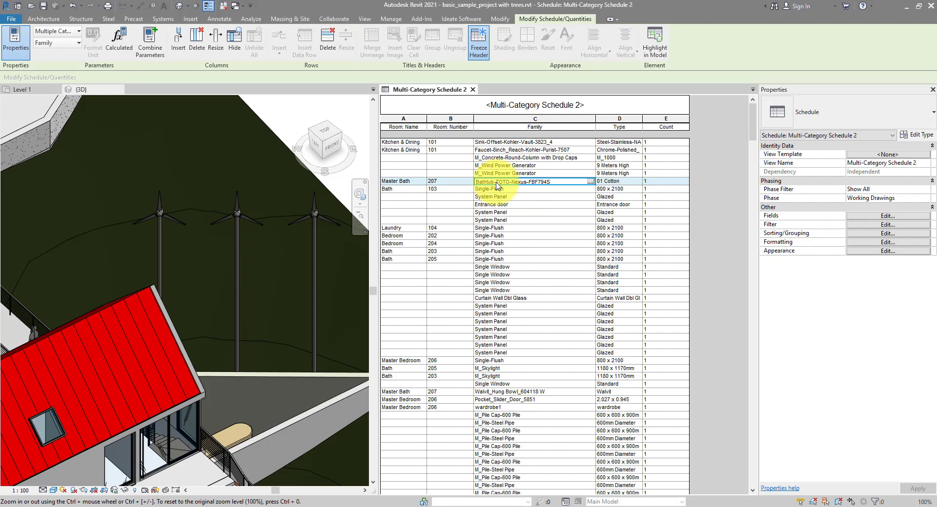
- Sort Multi-Category Schedule 2 by Family and confirm the schedule properties
{"action": "left_click", "coordinate": [873, 216]}
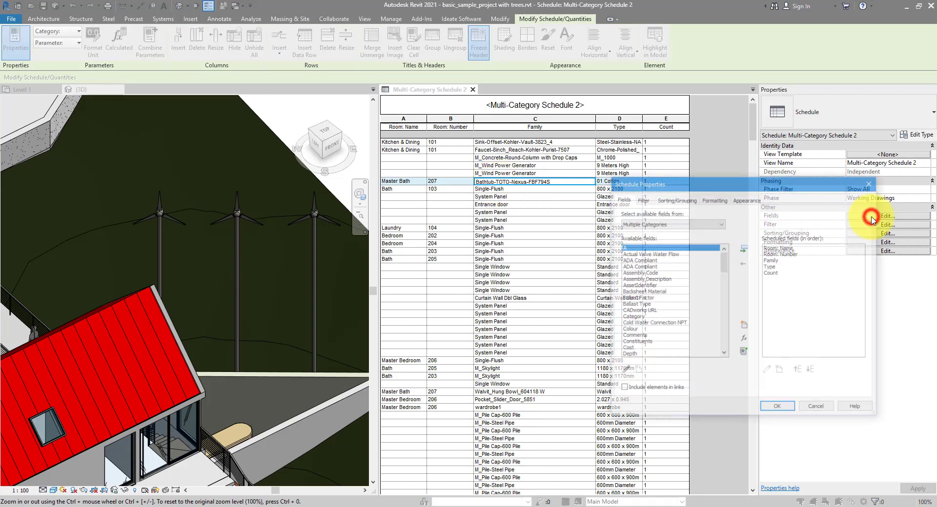
{"action": "left_click_drag", "start_coordinate": [747, 184], "coordinate": [704, 198]}
{"action": "left_click", "coordinate": [634, 215]}
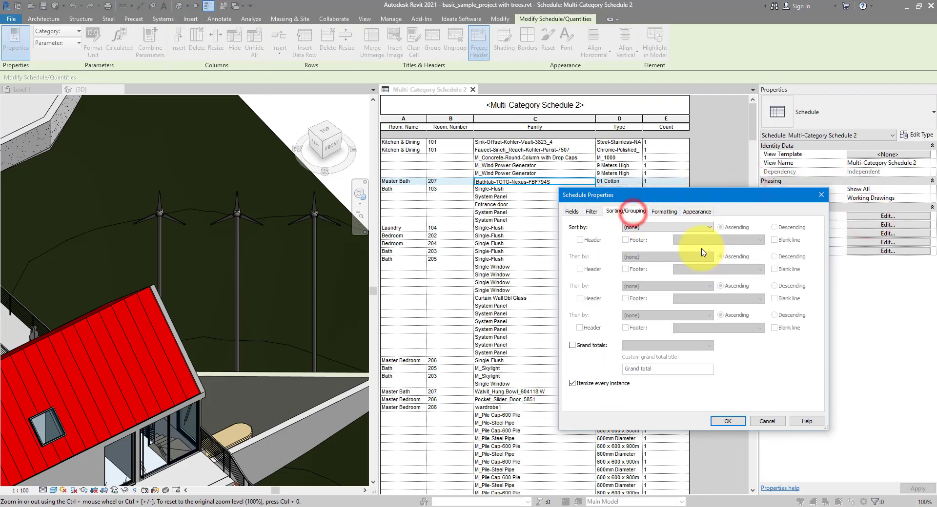
{"action": "left_click", "coordinate": [655, 227]}
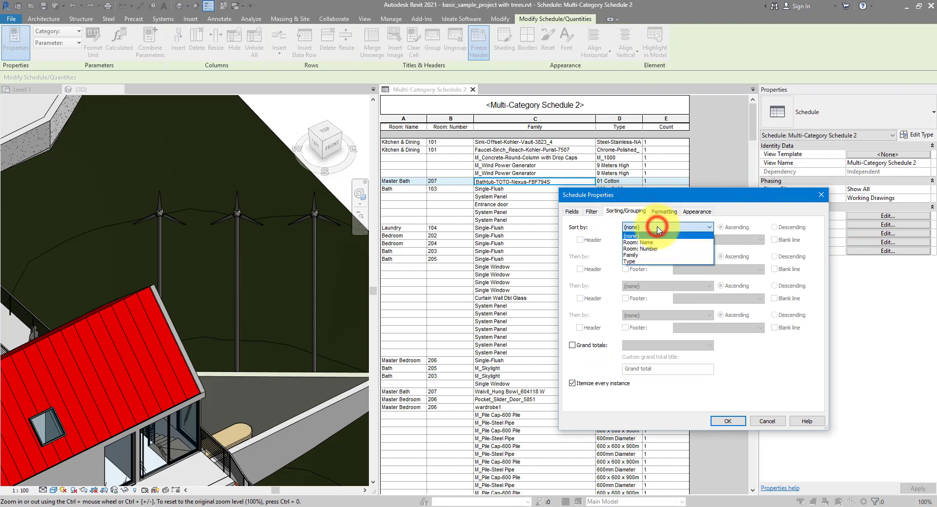
{"action": "left_click", "coordinate": [637, 256]}
{"action": "left_click", "coordinate": [722, 422]}
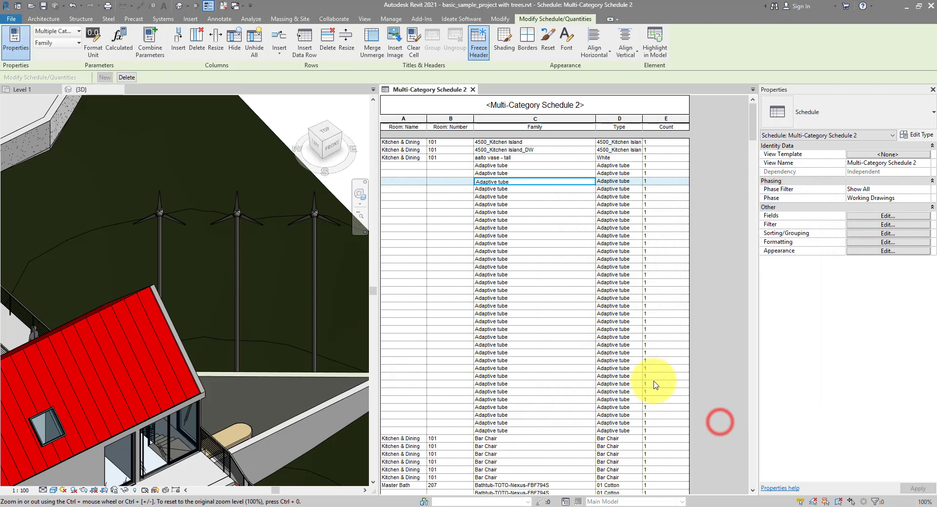
- Highlight in the model the Bathtub-TOTO-Nexus-FBF794S entry that has no room name or number
{"action": "scroll", "coordinate": [575, 281], "scroll_direction": "down", "scroll_amount": 10}
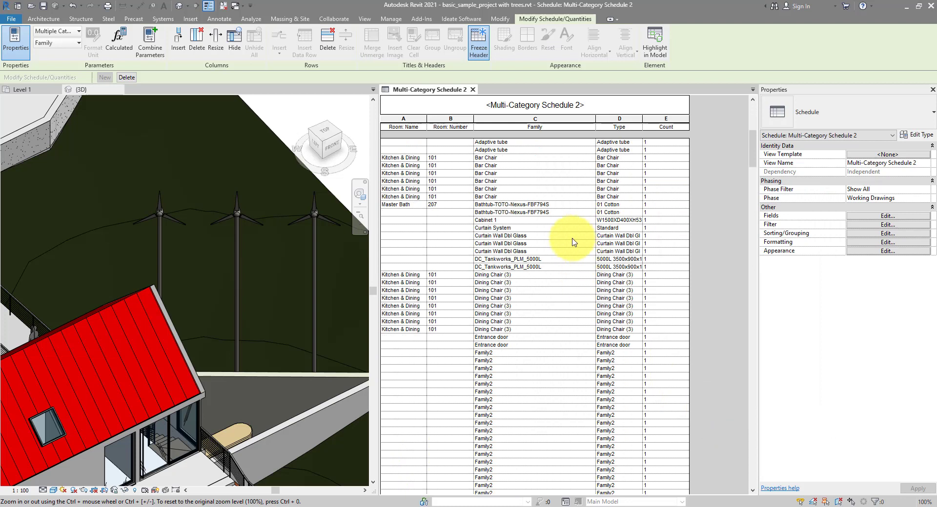
{"action": "left_click", "coordinate": [535, 213]}
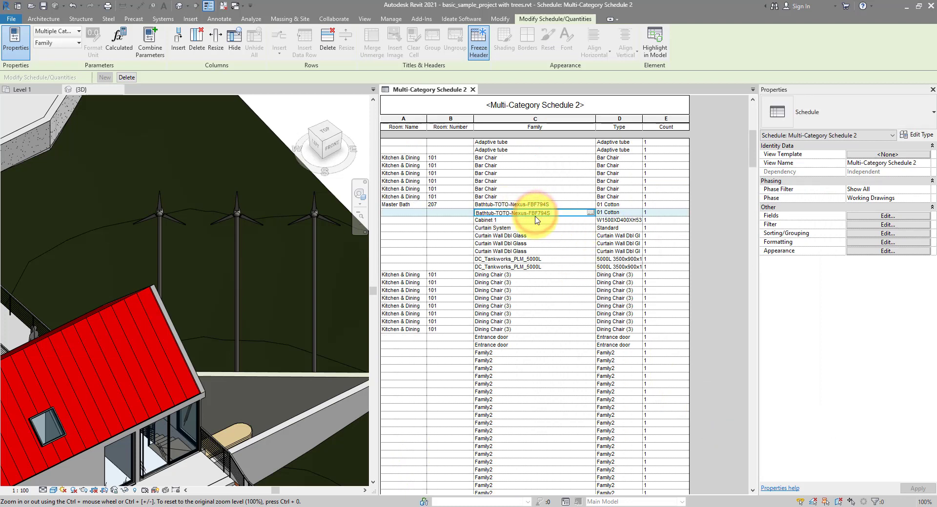
{"action": "left_click", "coordinate": [655, 53]}
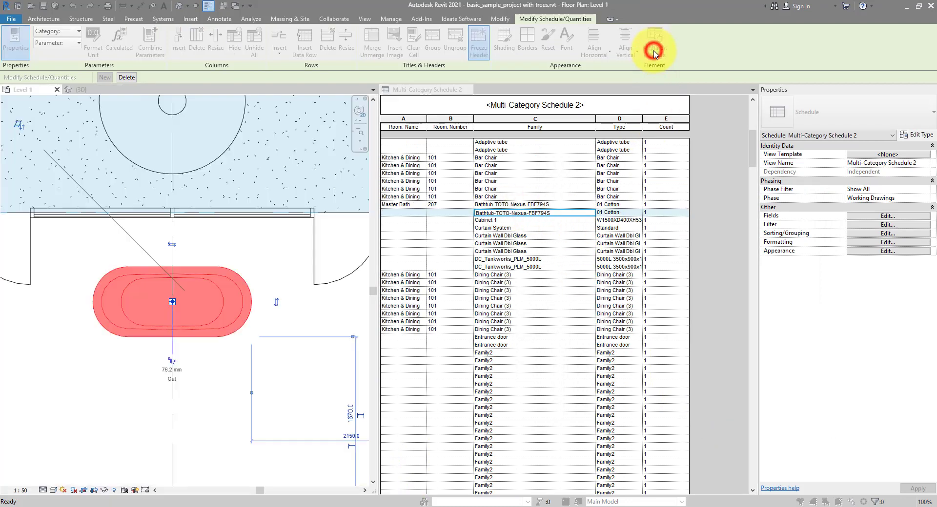
{"action": "left_click", "coordinate": [504, 273]}
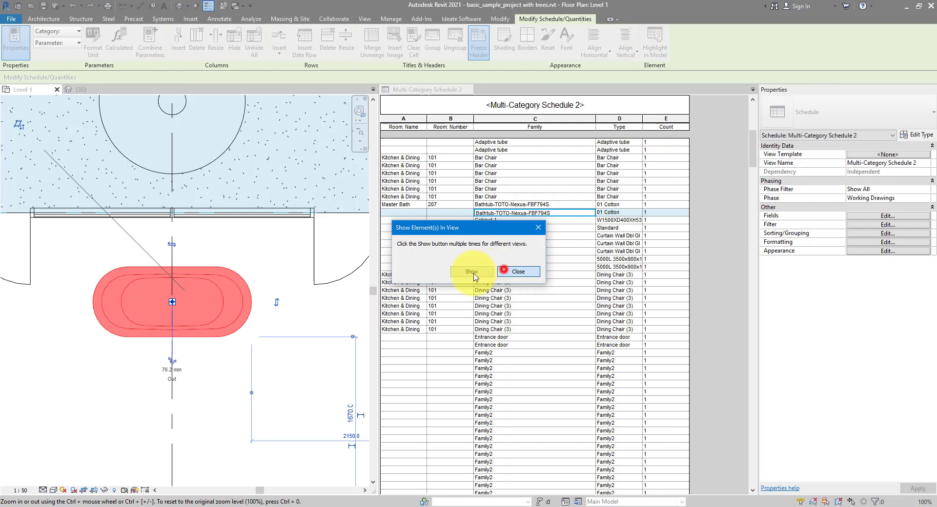
- Move the bathtub from outside the doors at grid F into the Living room, beside the round fireplace
{"action": "scroll", "coordinate": [280, 305], "scroll_direction": "down", "scroll_amount": 4}
{"action": "scroll", "coordinate": [279, 302], "scroll_direction": "down", "scroll_amount": 3}
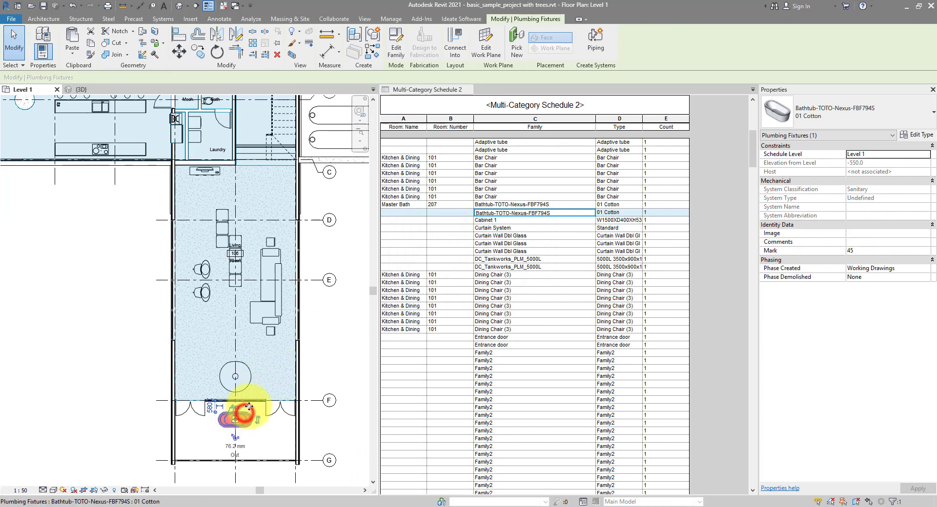
{"action": "mouse_move", "coordinate": [249, 406]}
{"action": "left_mouse_down"}
{"action": "mouse_move", "coordinate": [243, 386]}
{"action": "mouse_move", "coordinate": [253, 394]}
{"action": "left_mouse_up"}
{"action": "scroll", "coordinate": [251, 408], "scroll_direction": "up", "scroll_amount": 3}
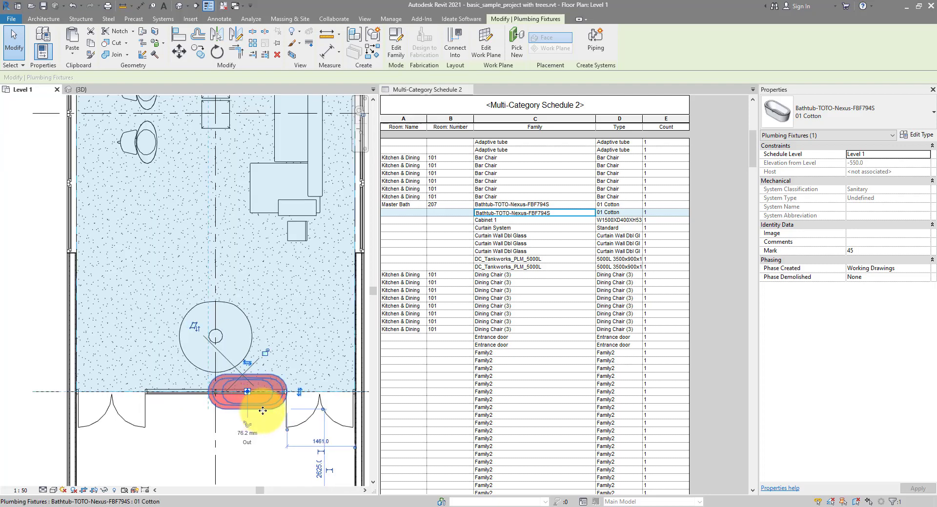
{"action": "left_click_drag", "start_coordinate": [267, 406], "coordinate": [305, 376]}
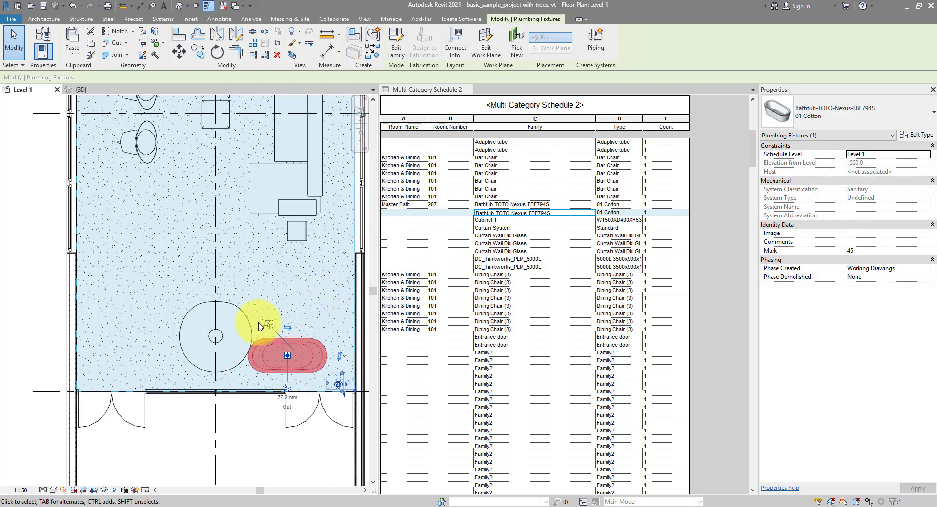
- Draw a horizontal building section across the Living room through the bathtub, just inside grid F, and open its view
{"action": "middle_click_drag", "start_coordinate": [245, 357], "coordinate": [244, 358]}
{"action": "scroll", "coordinate": [245, 357], "scroll_direction": "down", "scroll_amount": 3}
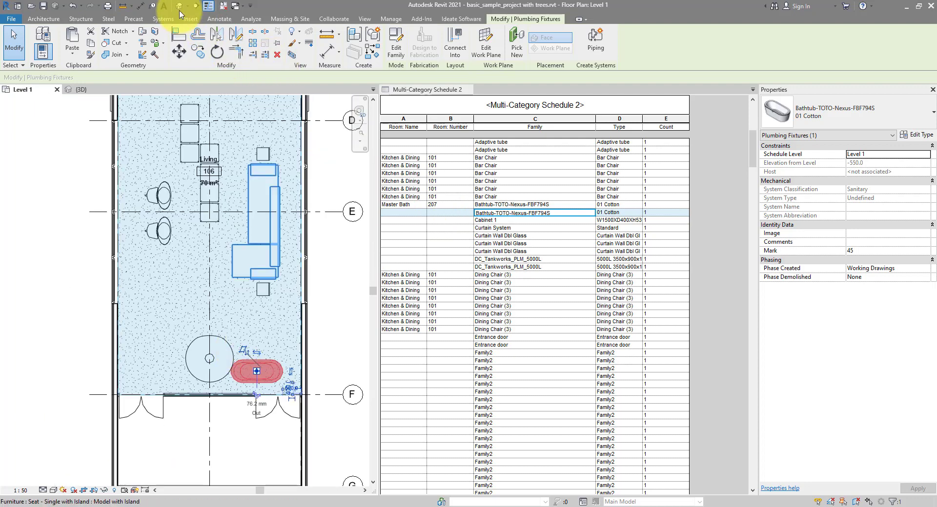
{"action": "left_click", "coordinate": [197, 5]}
{"action": "left_click", "coordinate": [73, 382]}
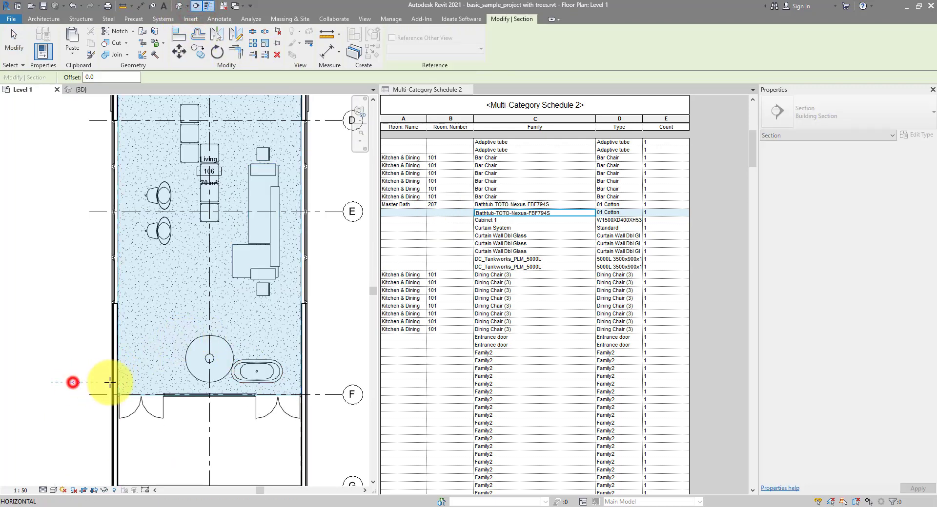
{"action": "left_click", "coordinate": [334, 382]}
{"action": "right_click", "coordinate": [334, 383]}
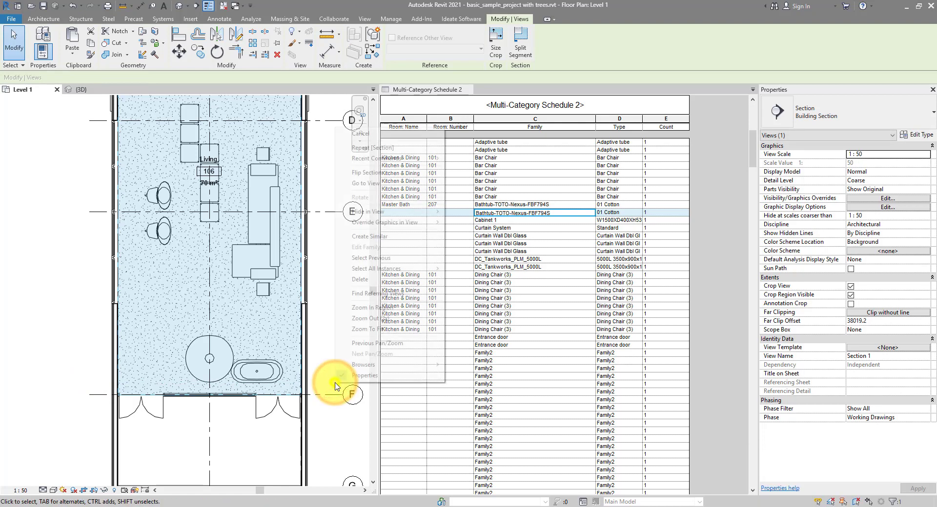
{"action": "left_click", "coordinate": [366, 184]}
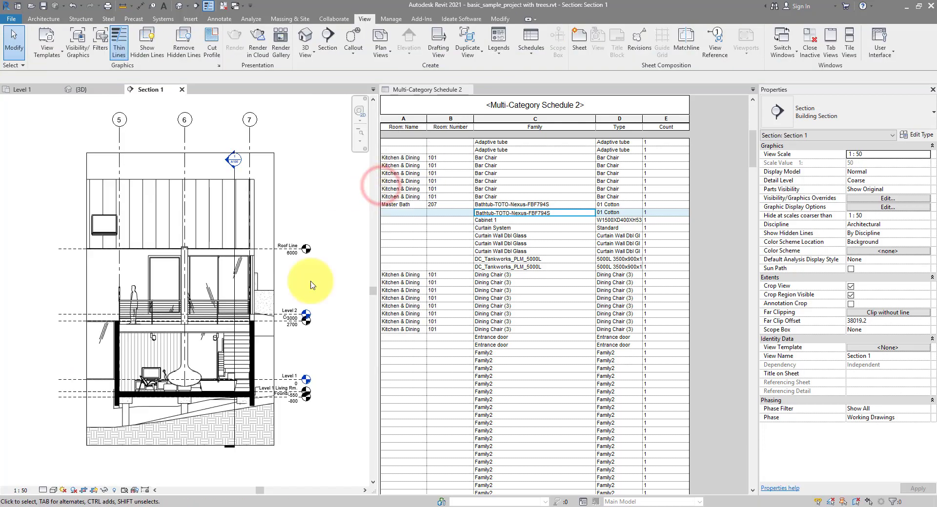
- Turn on the Interior Fill of the Rooms category in the visibility/graphic overrides of Section 1
{"action": "key", "text": "v"}
{"action": "key", "text": "g"}
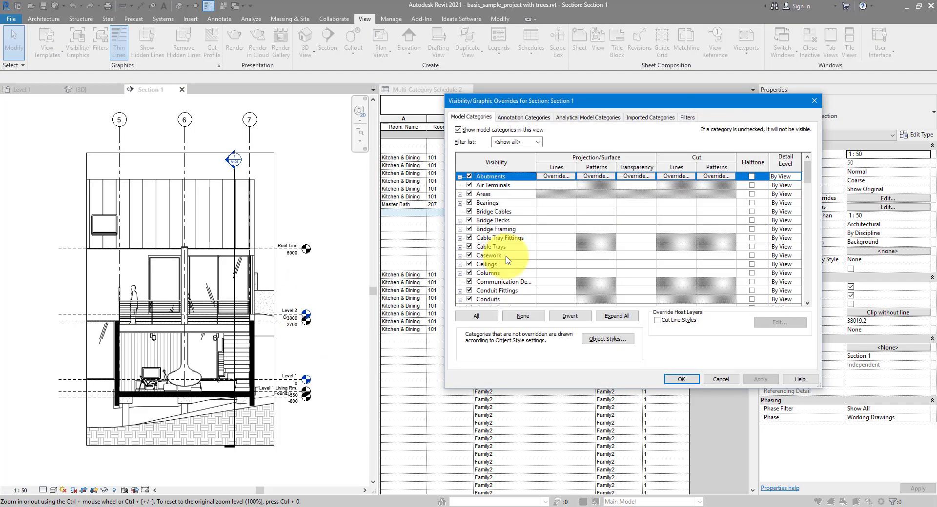
{"action": "left_click", "coordinate": [508, 258]}
{"action": "key", "text": "r"}
{"action": "scroll", "coordinate": [507, 259], "scroll_direction": "down", "scroll_amount": 3}
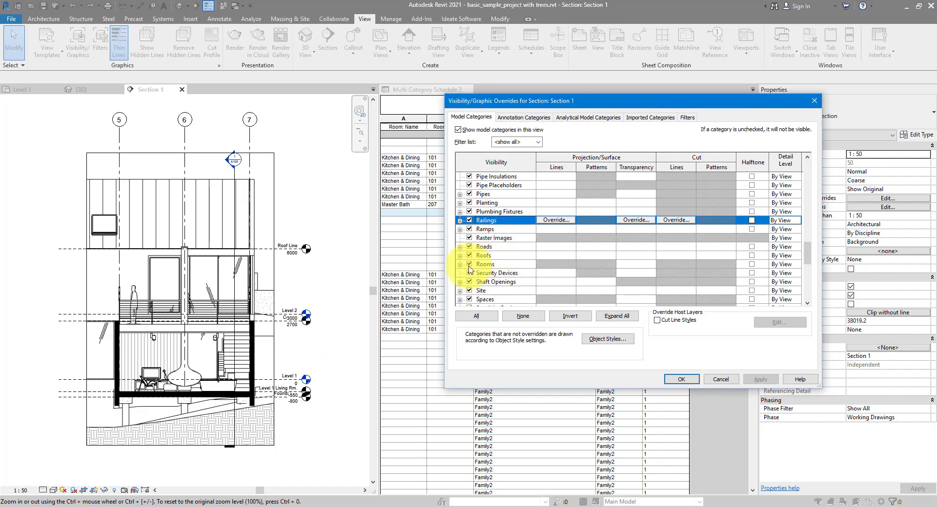
{"action": "left_click", "coordinate": [459, 264]}
{"action": "left_click", "coordinate": [458, 281]}
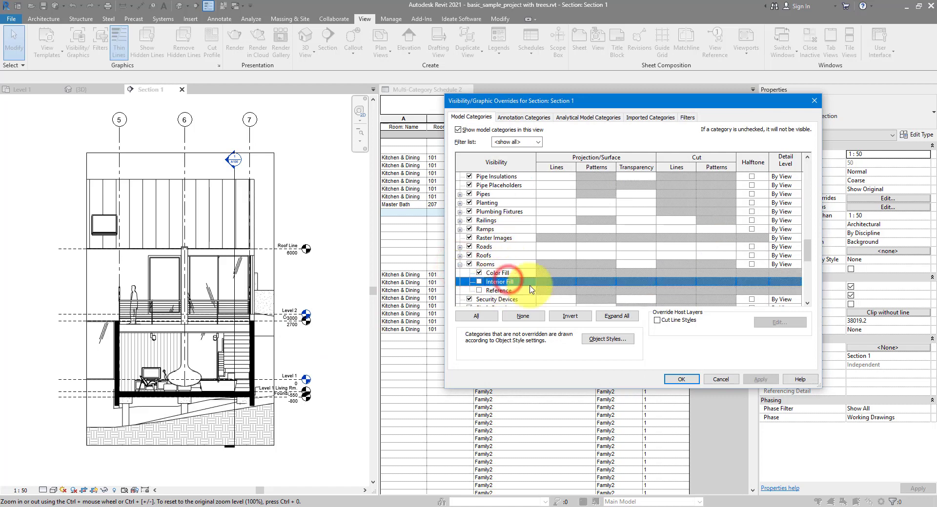
{"action": "left_click", "coordinate": [479, 282]}
{"action": "left_click", "coordinate": [677, 379]}
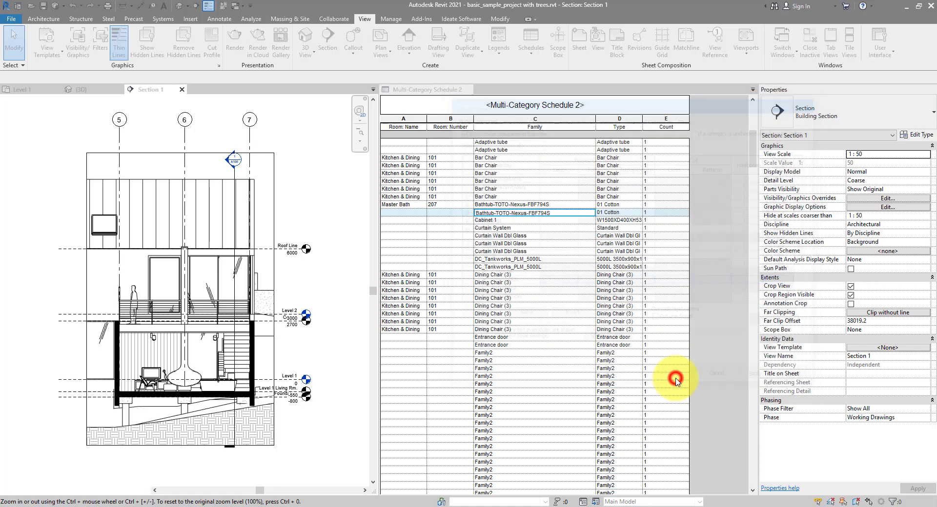
- Select the bathtub and then the Living room in Section 1, and examine the room's vertical extent against the bathtub, floor and Level 1
{"action": "scroll", "coordinate": [126, 378], "scroll_direction": "up", "scroll_amount": 4}
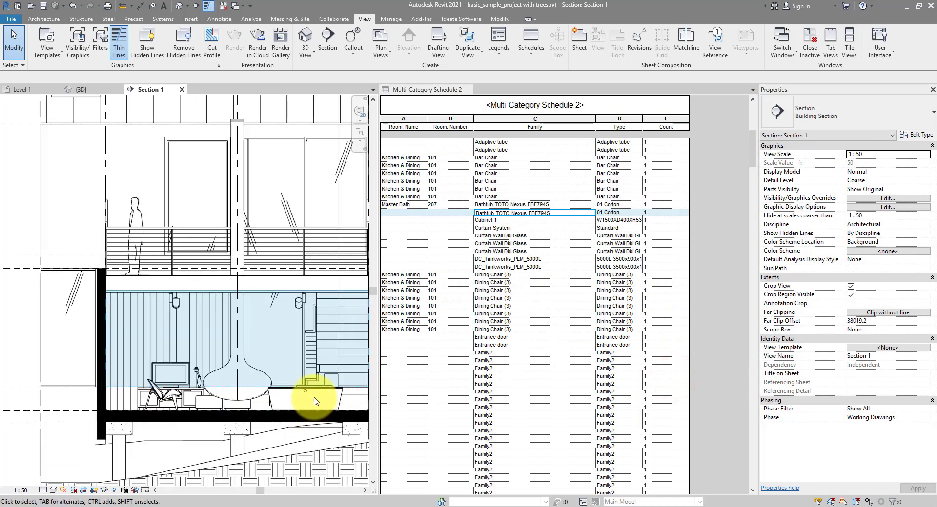
{"action": "left_click", "coordinate": [321, 391]}
{"action": "middle_click_drag", "start_coordinate": [321, 392], "coordinate": [245, 377]}
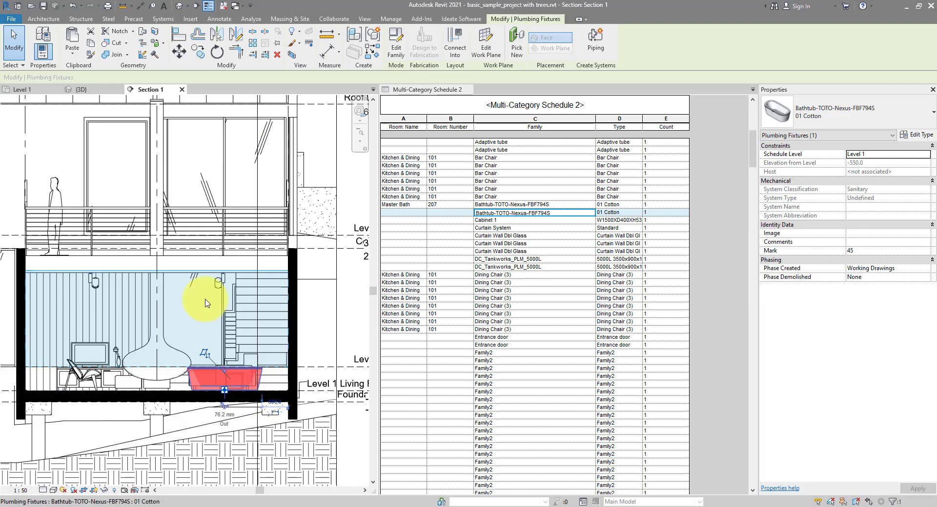
{"action": "key", "text": "Tab"}
{"action": "left_click", "coordinate": [178, 274]}
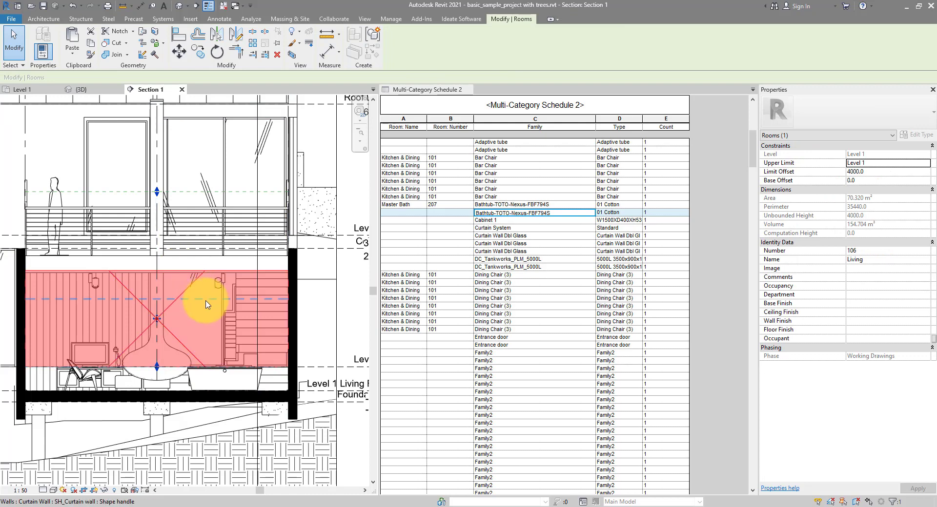
{"action": "middle_click_drag", "start_coordinate": [226, 335], "coordinate": [153, 310]}
{"action": "scroll", "coordinate": [153, 310], "scroll_direction": "down", "scroll_amount": 1}
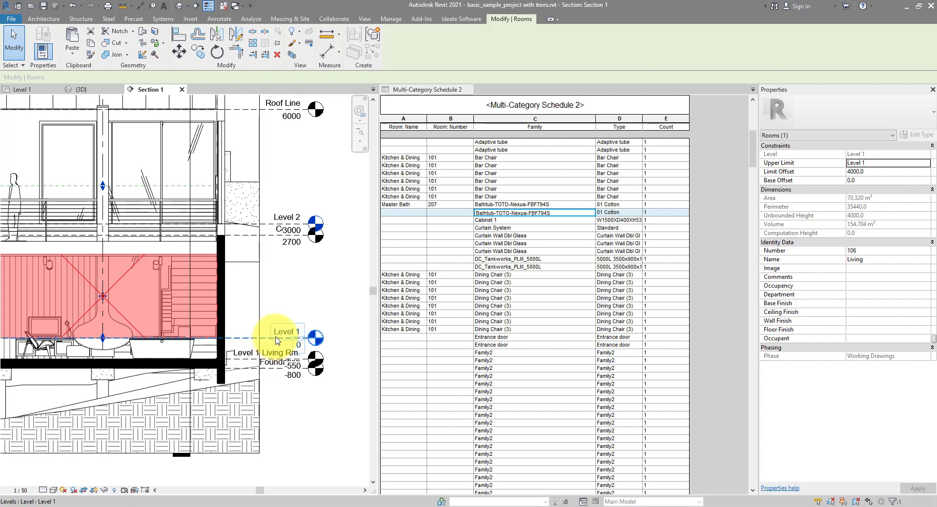
{"action": "middle_click_drag", "start_coordinate": [31, 318], "coordinate": [109, 340]}
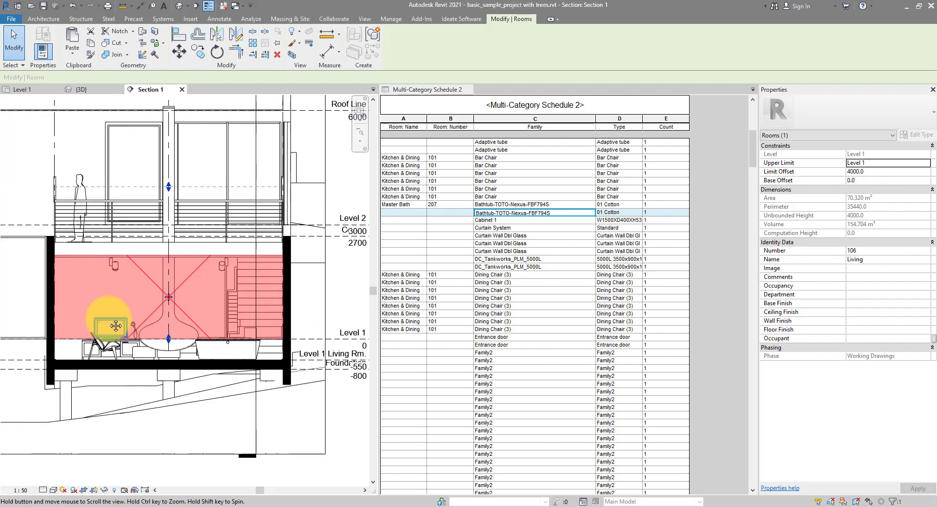
{"action": "scroll", "coordinate": [125, 319], "scroll_direction": "up", "scroll_amount": 2}
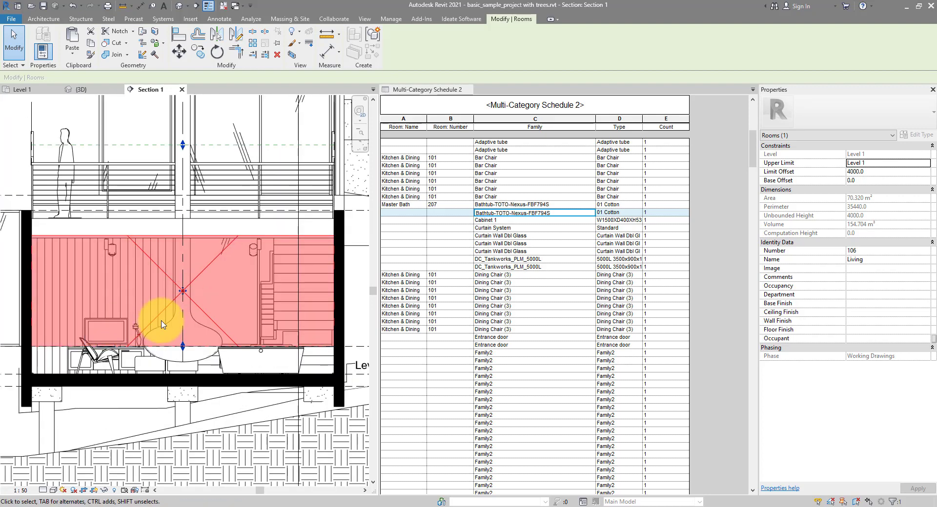
{"action": "scroll", "coordinate": [175, 363], "scroll_direction": "up", "scroll_amount": 2}
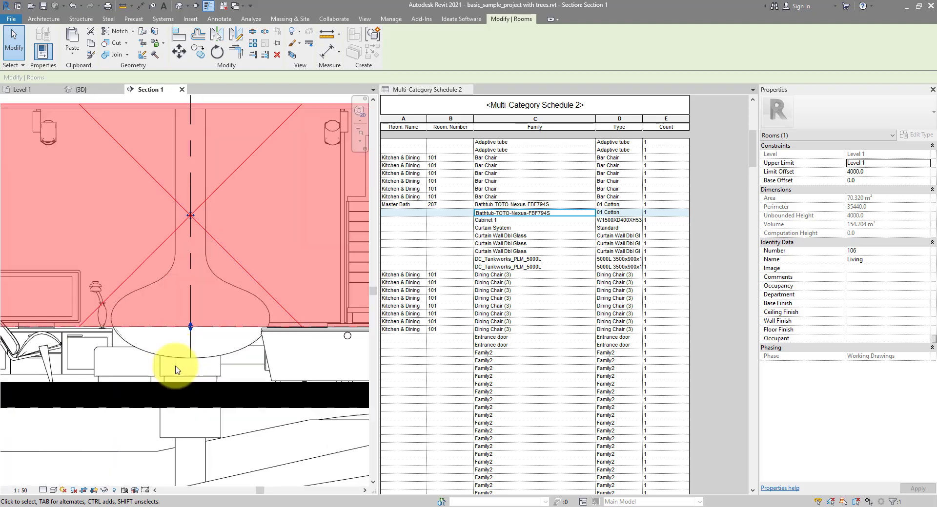
- Stretch the Living room's base down to the floor in Section 1, and set its Base Offset to -550
{"action": "left_click_drag", "start_coordinate": [190, 328], "coordinate": [190, 380]}
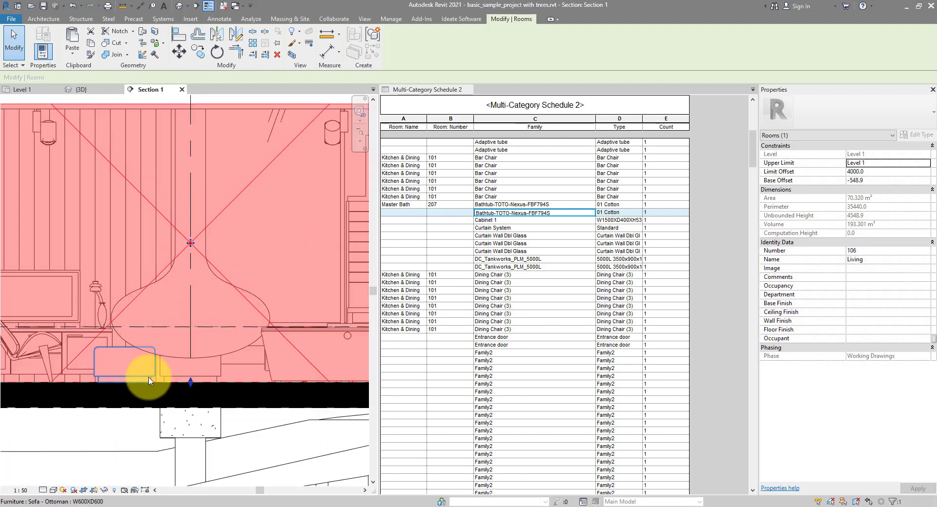
{"action": "scroll", "coordinate": [149, 381], "scroll_direction": "down", "scroll_amount": 3}
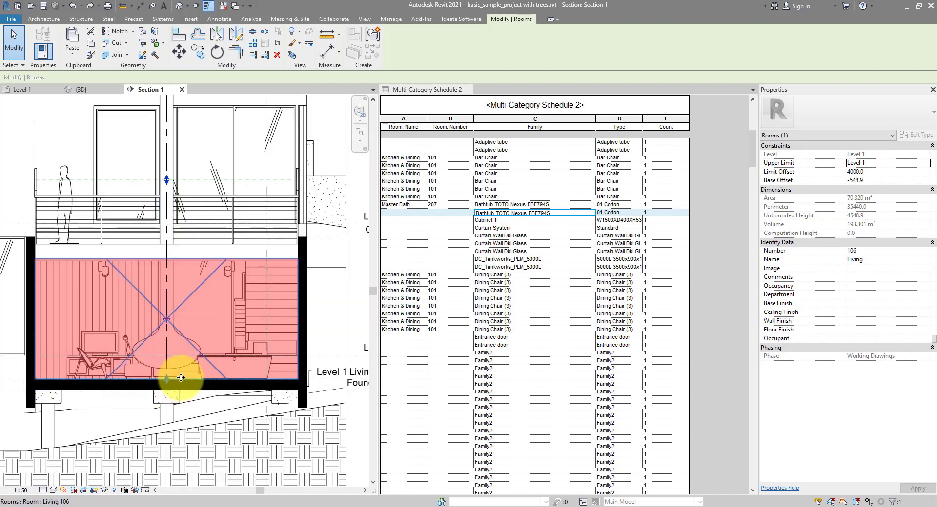
{"action": "left_click", "coordinate": [877, 181]}
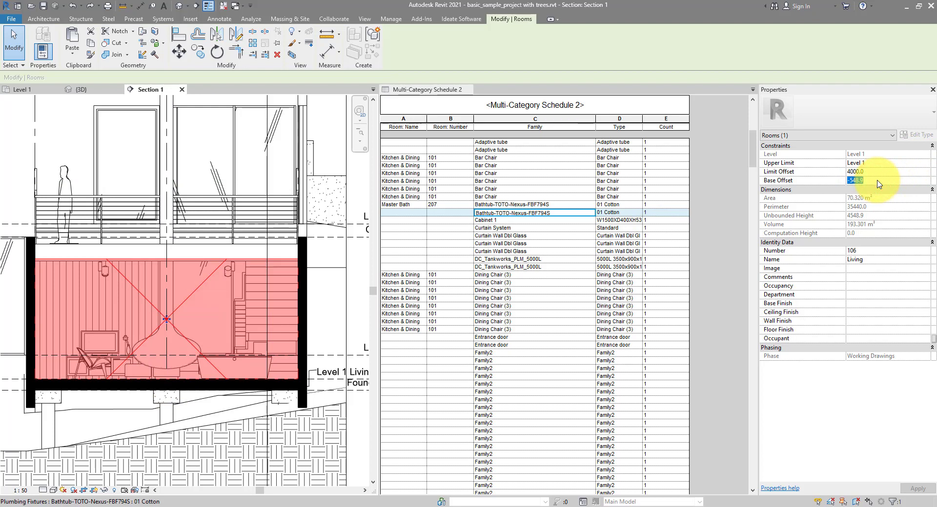
{"action": "type", "text": "-550"}
{"action": "key", "text": "Return"}
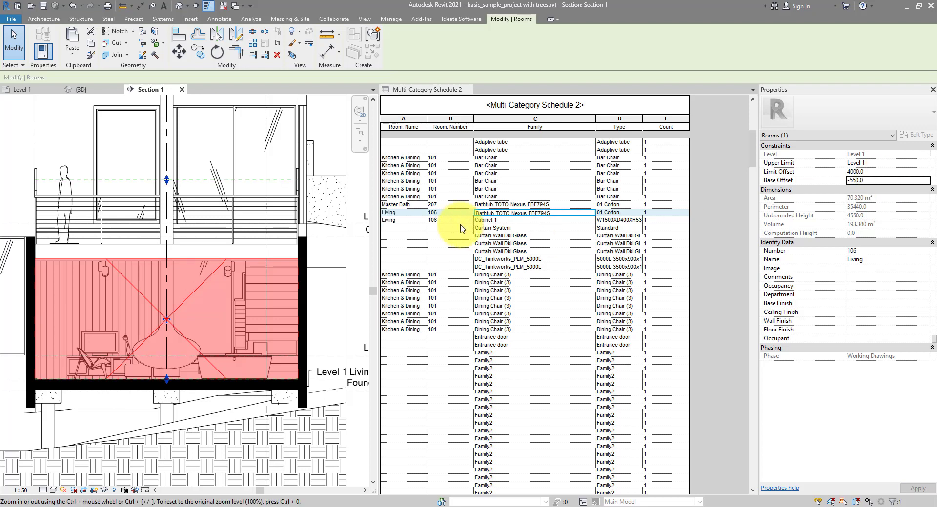
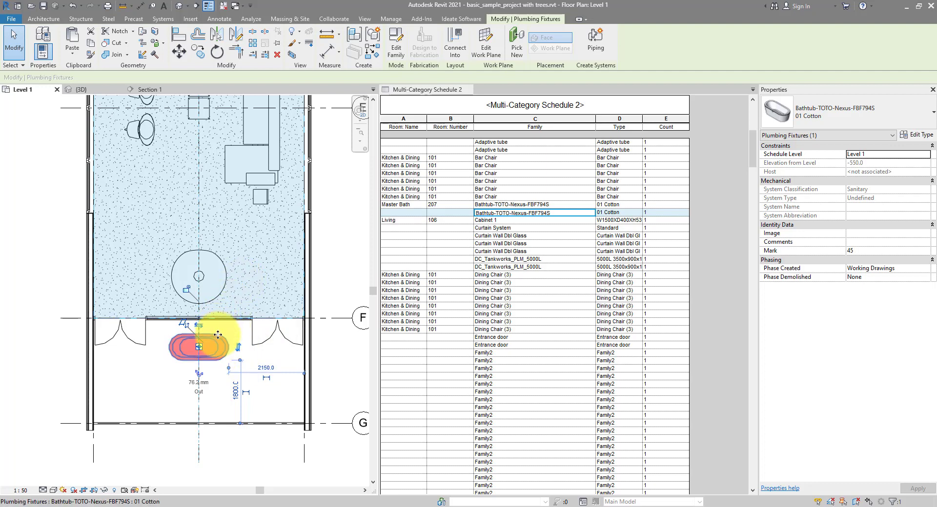
- Open the bathtub's family for editing, turn on its Room Calculation Point, and select the point
{"action": "left_click", "coordinate": [399, 57]}
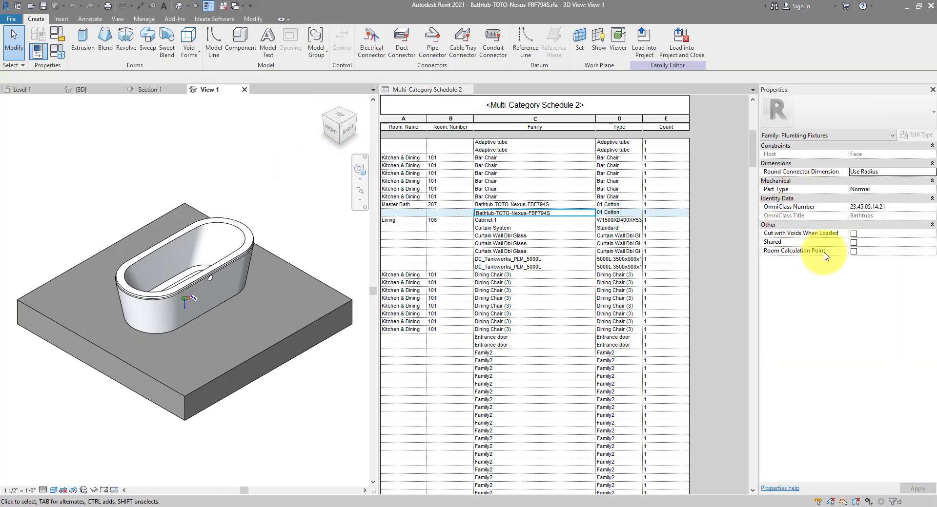
{"action": "left_click", "coordinate": [853, 251]}
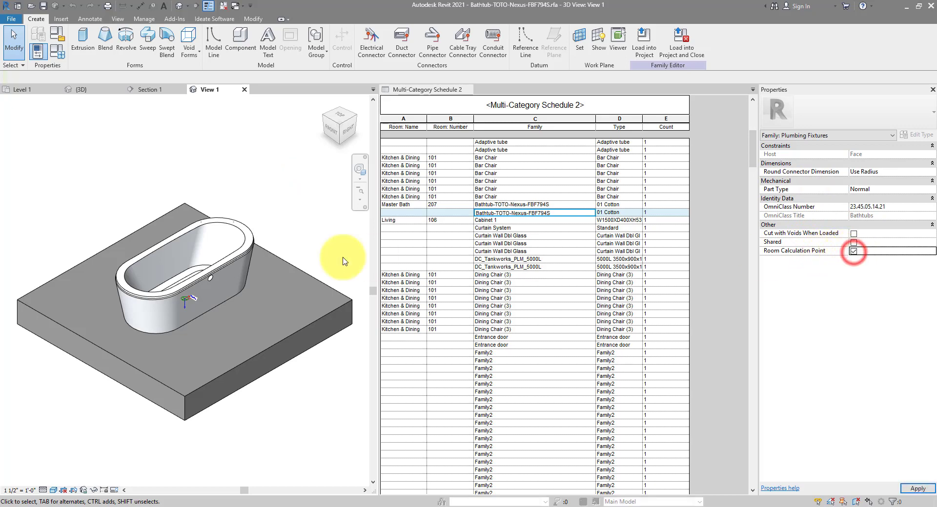
{"action": "left_click", "coordinate": [101, 295]}
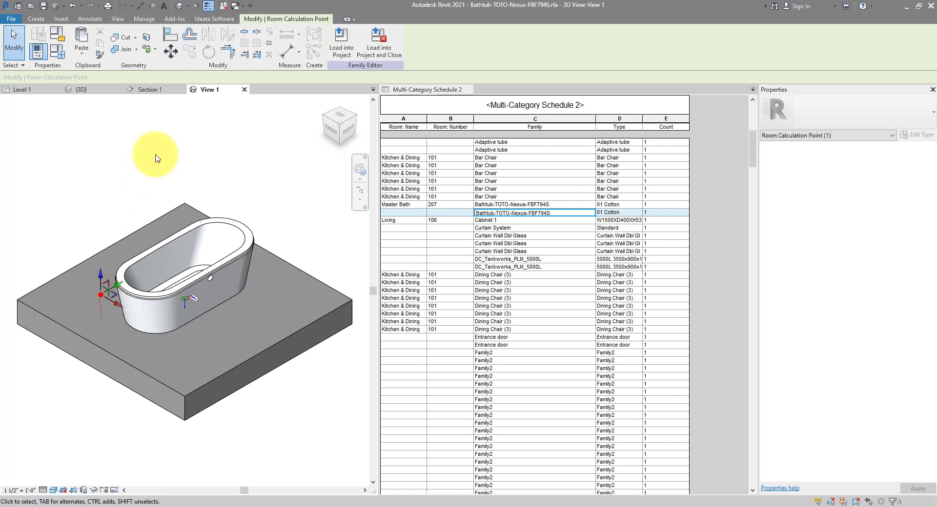
- Open the family's Ref. Level floor plan and move the room calculation point along its horizontal axis, away from the tub and past the host's edge
{"action": "key", "text": "p"}
{"action": "key", "text": "b"}
{"action": "double_click", "coordinate": [48, 116]}
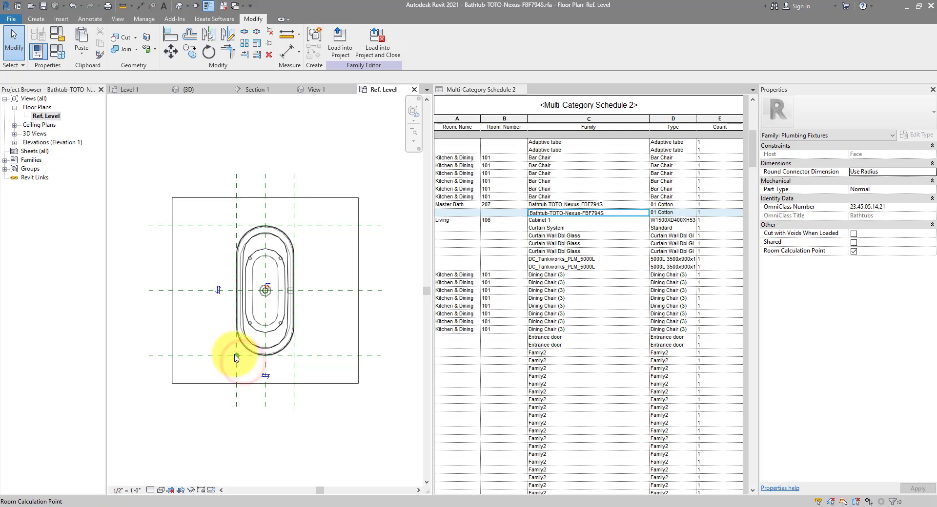
{"action": "left_click", "coordinate": [238, 356]}
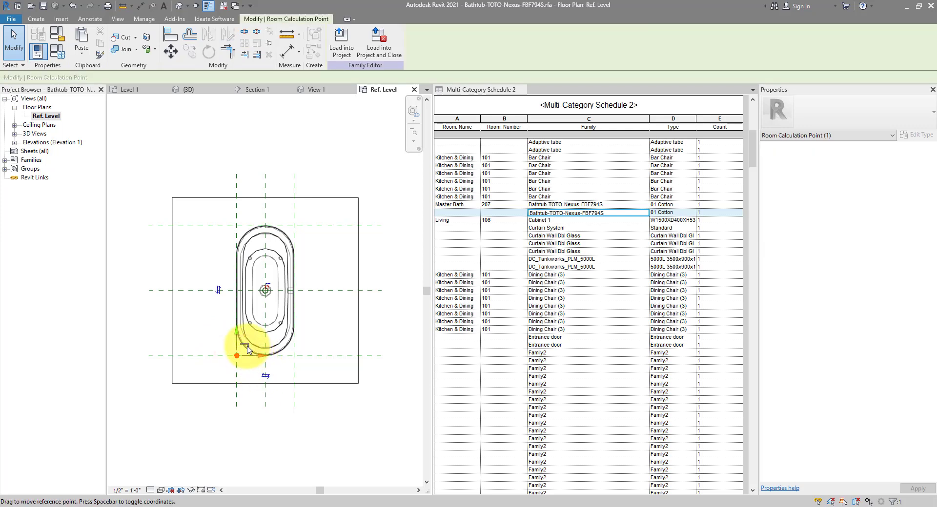
{"action": "left_click_drag", "start_coordinate": [261, 359], "coordinate": [155, 363]}
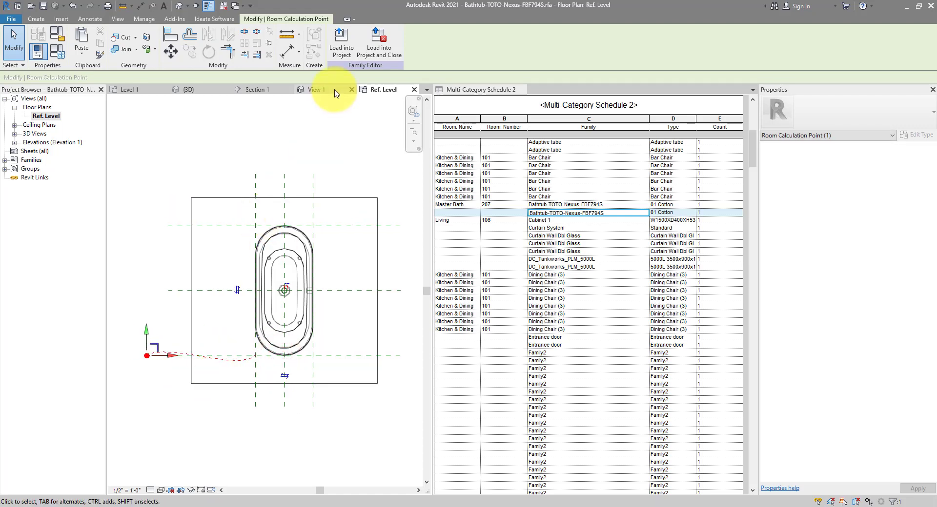
- Load the bathtub family into the project, overwriting the existing version, and check its calculation point against the Living room on Level 1
{"action": "left_click", "coordinate": [338, 51]}
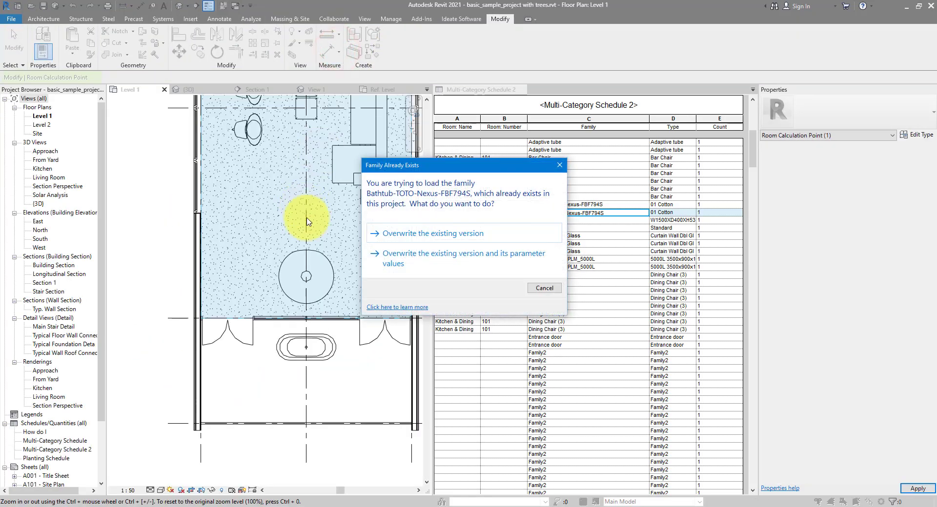
{"action": "left_click", "coordinate": [386, 233]}
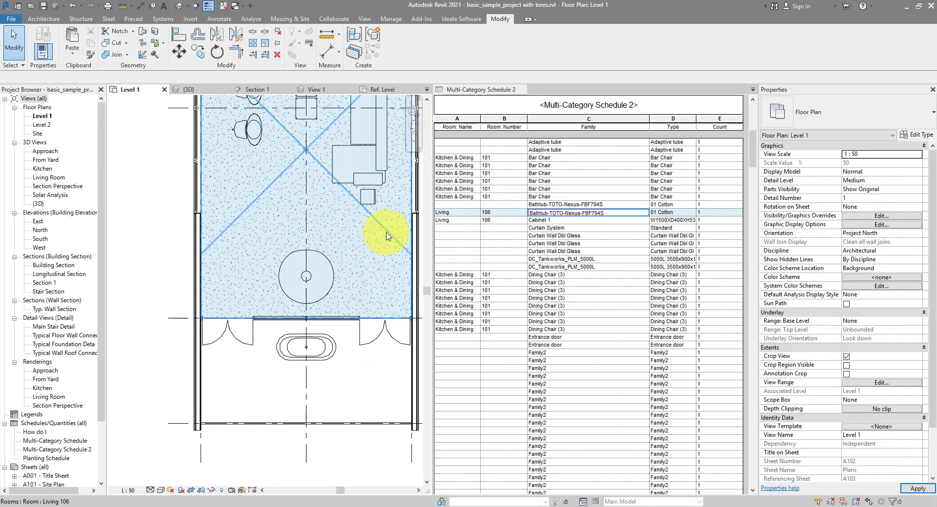
{"action": "left_click", "coordinate": [333, 344]}
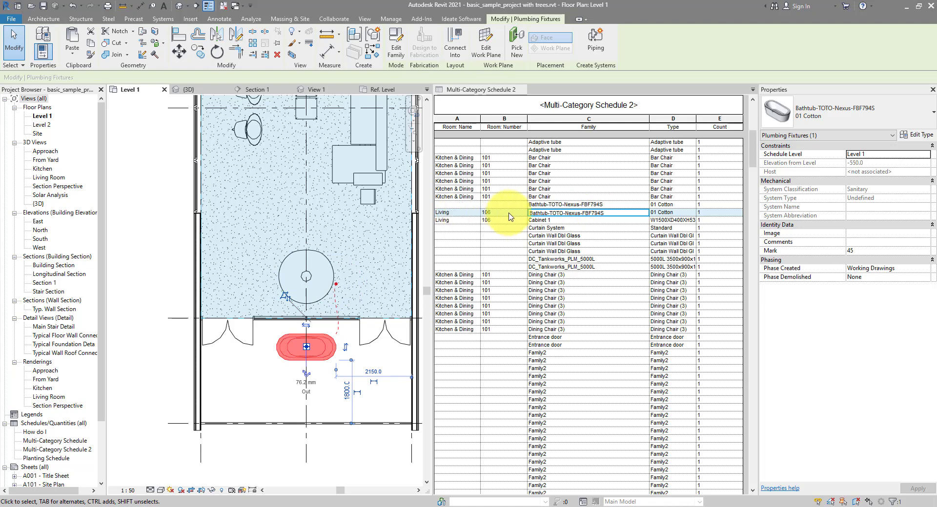
{"action": "left_click", "coordinate": [339, 237]}
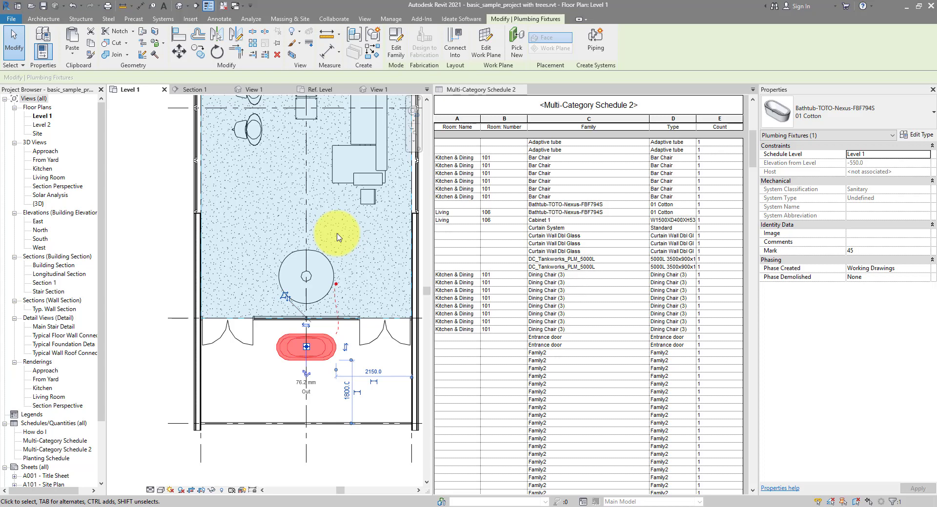
{"action": "left_click", "coordinate": [376, 362]}
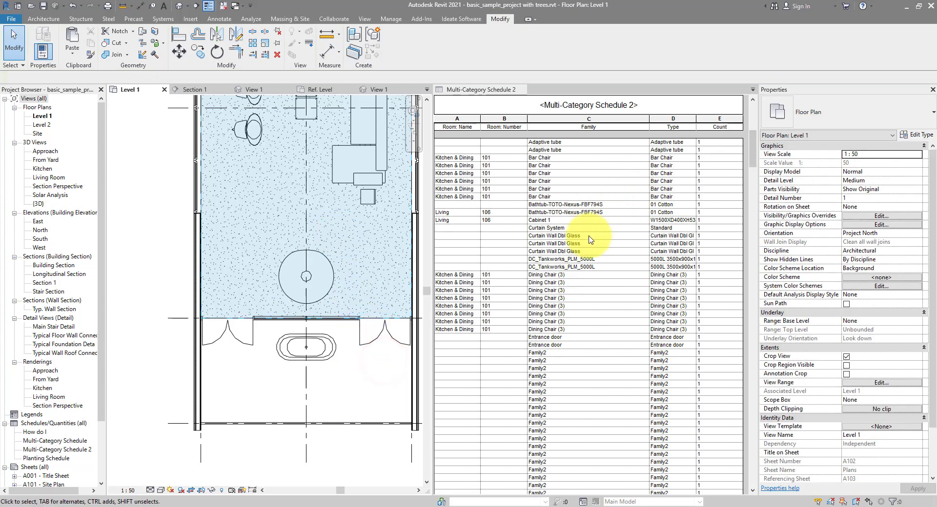
- Add the Room: Level field from the Room fields to Multi-Category Schedule 2
{"action": "left_click", "coordinate": [594, 296]}
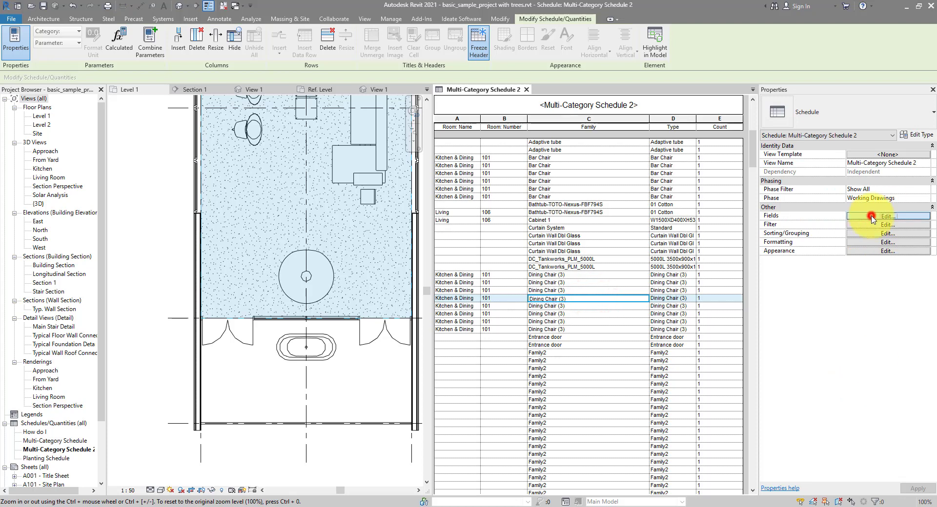
{"action": "left_click", "coordinate": [871, 216]}
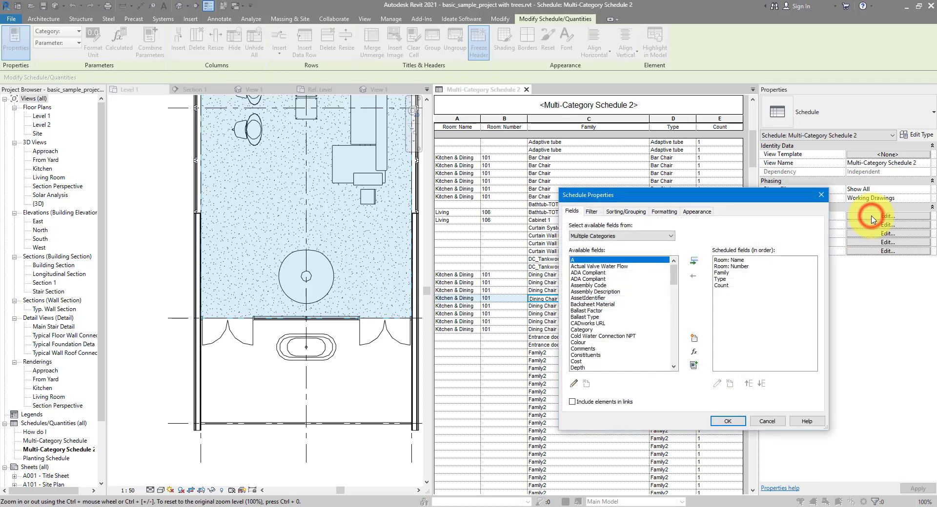
{"action": "left_click", "coordinate": [610, 236]}
{"action": "left_click", "coordinate": [604, 252]}
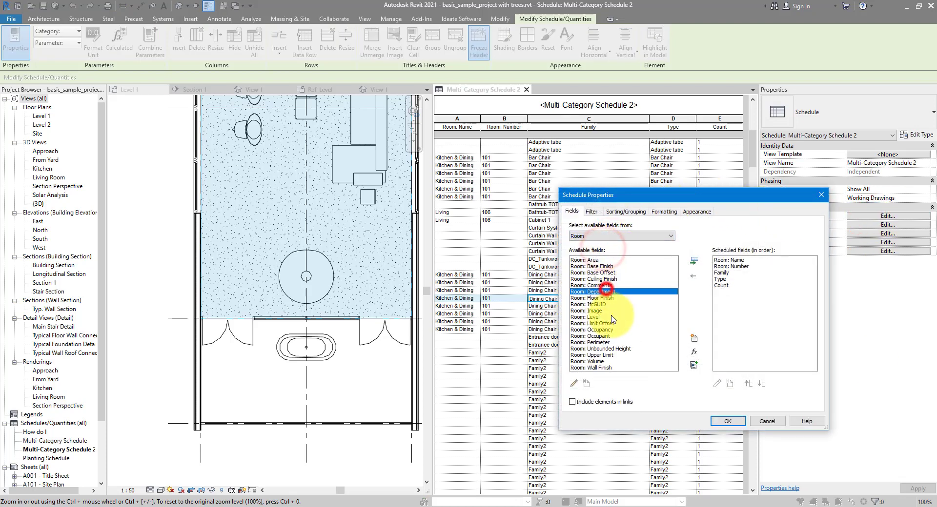
{"action": "left_click", "coordinate": [594, 317]}
{"action": "left_click", "coordinate": [693, 261]}
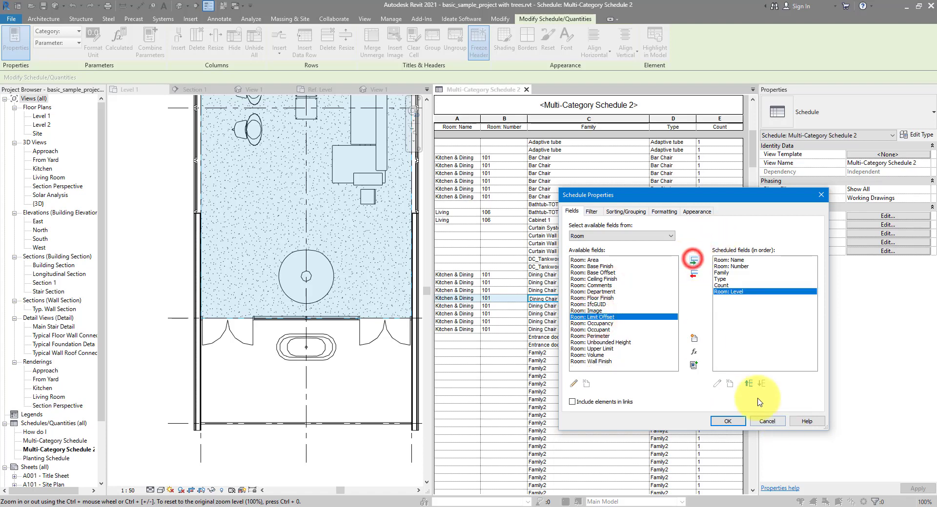
- Place Room: Level first in the scheduled field order and apply the schedule properties
{"action": "left_click", "coordinate": [749, 384]}
{"action": "left_click", "coordinate": [750, 384]}
{"action": "left_click", "coordinate": [751, 384]}
{"action": "left_click", "coordinate": [751, 384]}
{"action": "left_click", "coordinate": [751, 384]}
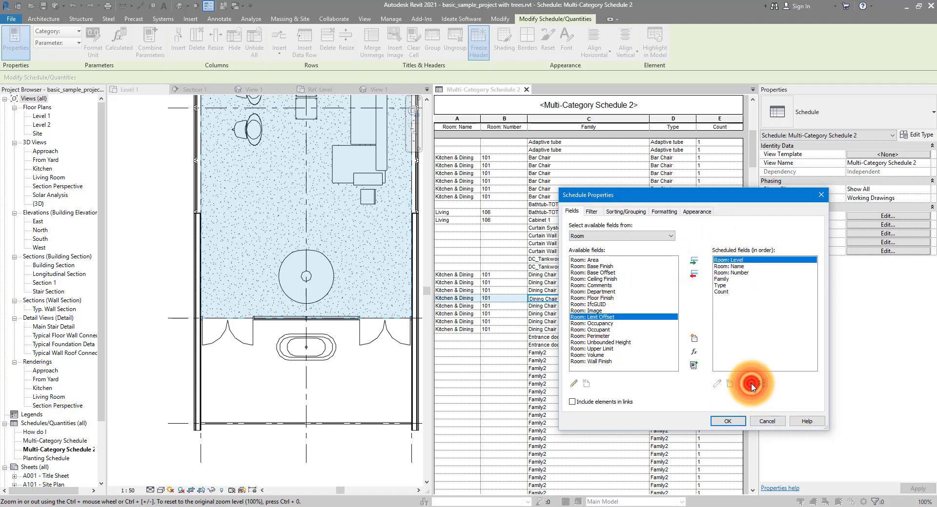
{"action": "left_click", "coordinate": [722, 422]}
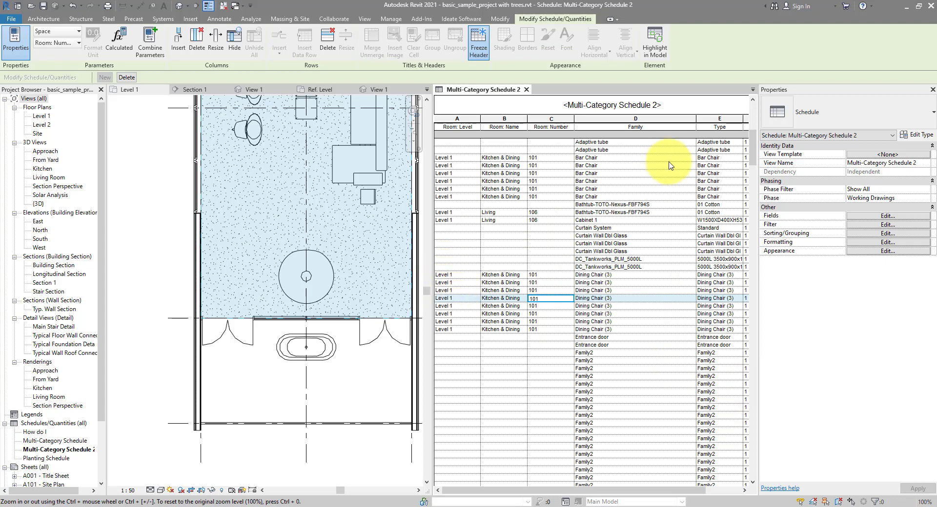
- Examine the Single Window rows of the schedule for missing room level, name and number
{"action": "left_click_drag", "start_coordinate": [752, 141], "coordinate": [744, 246]}
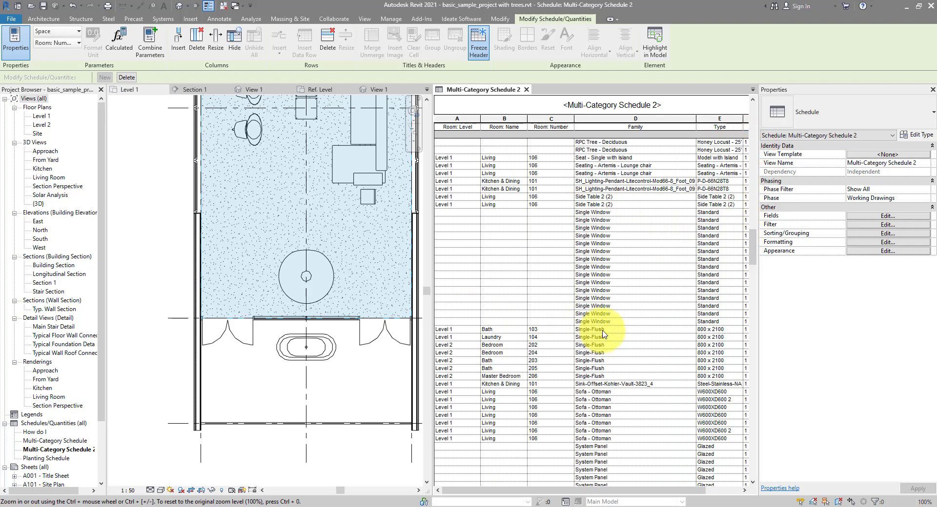
{"action": "left_click", "coordinate": [609, 215]}
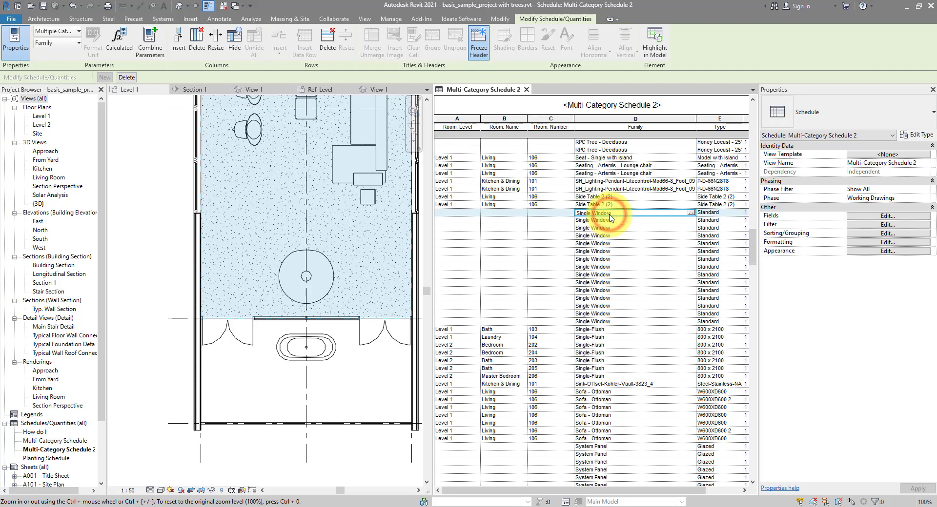
{"action": "left_click", "coordinate": [615, 222]}
{"action": "left_click", "coordinate": [616, 251]}
{"action": "left_click", "coordinate": [616, 267]}
{"action": "left_click", "coordinate": [615, 288]}
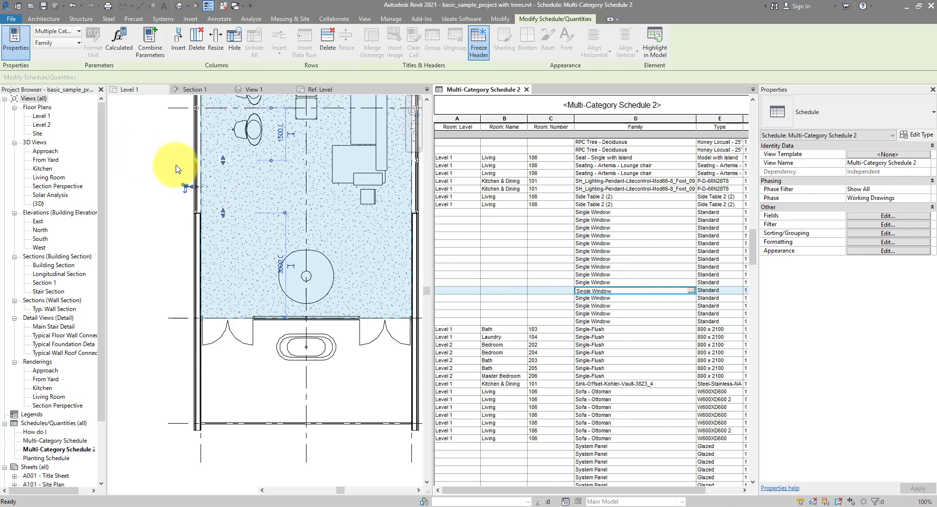
- Open the family of the Single Window in the Living room's side wall and inspect its room calculation points and their on/off setting
{"action": "left_click", "coordinate": [194, 173]}
{"action": "left_click", "coordinate": [190, 178]}
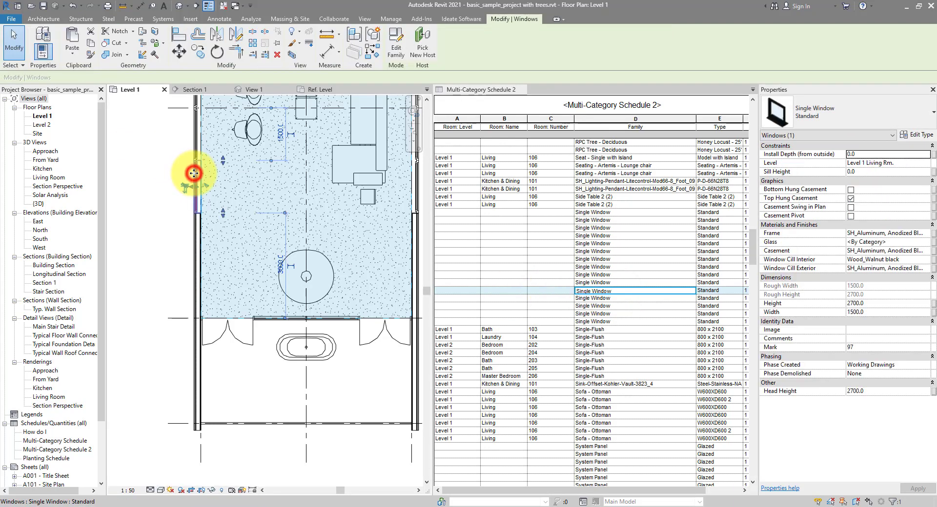
{"action": "left_click", "coordinate": [397, 54]}
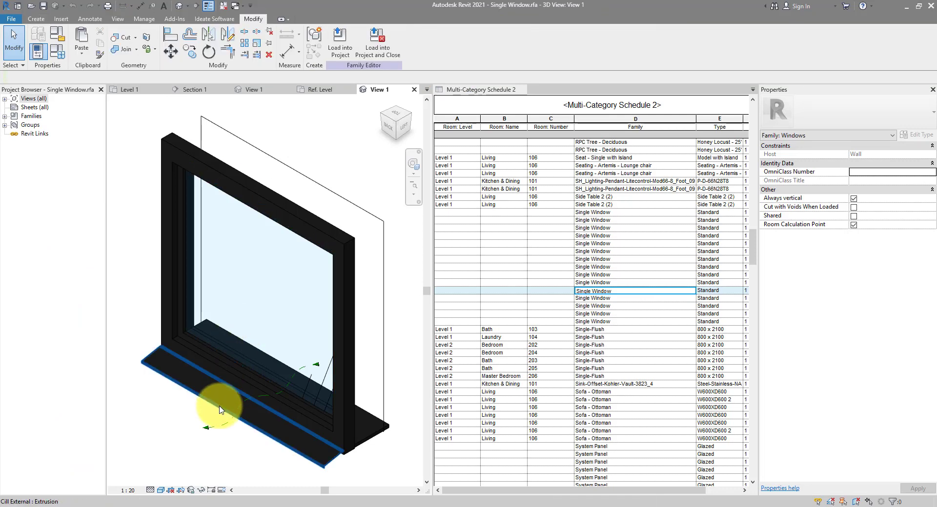
{"action": "left_click", "coordinate": [217, 423]}
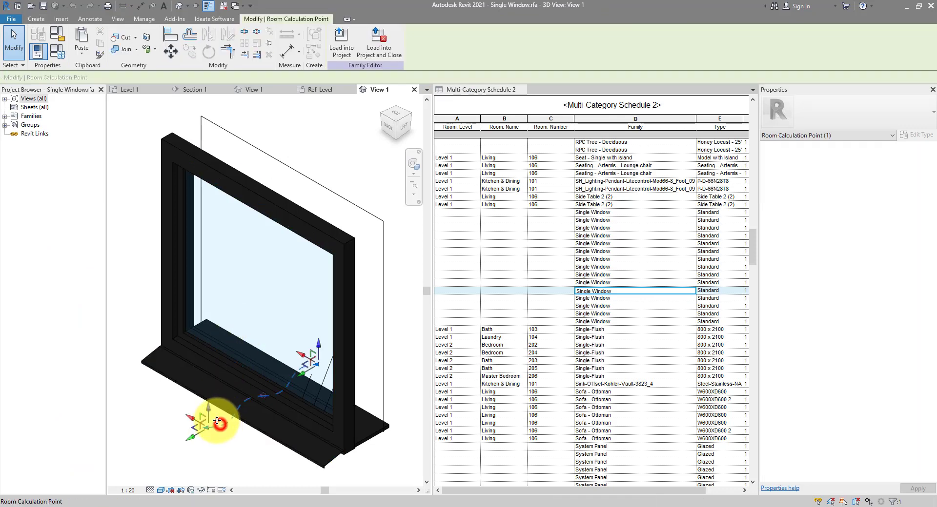
{"action": "left_click", "coordinate": [348, 144]}
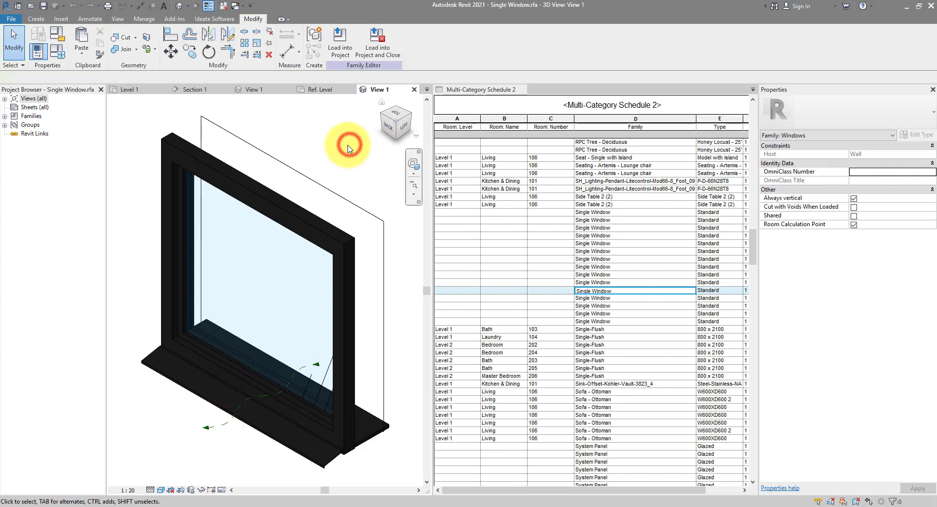
{"action": "left_click", "coordinate": [853, 225]}
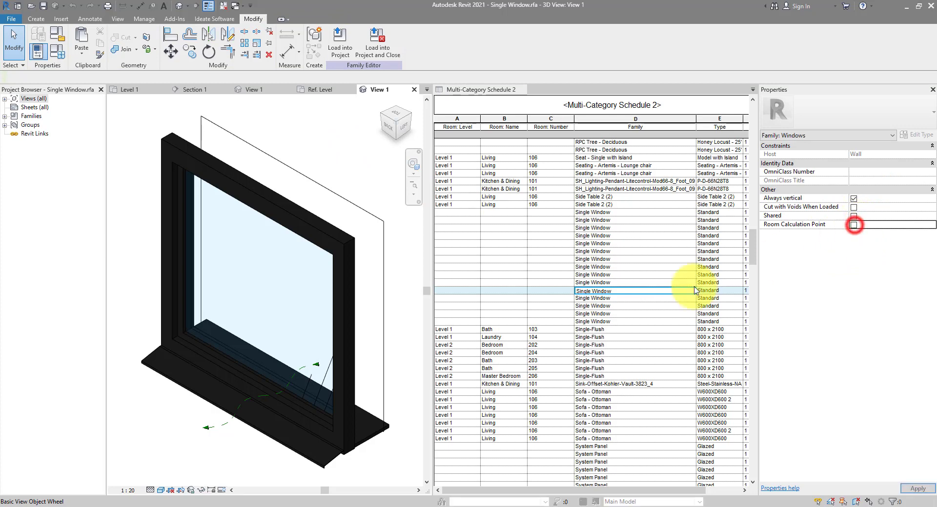
{"action": "left_click", "coordinate": [854, 225]}
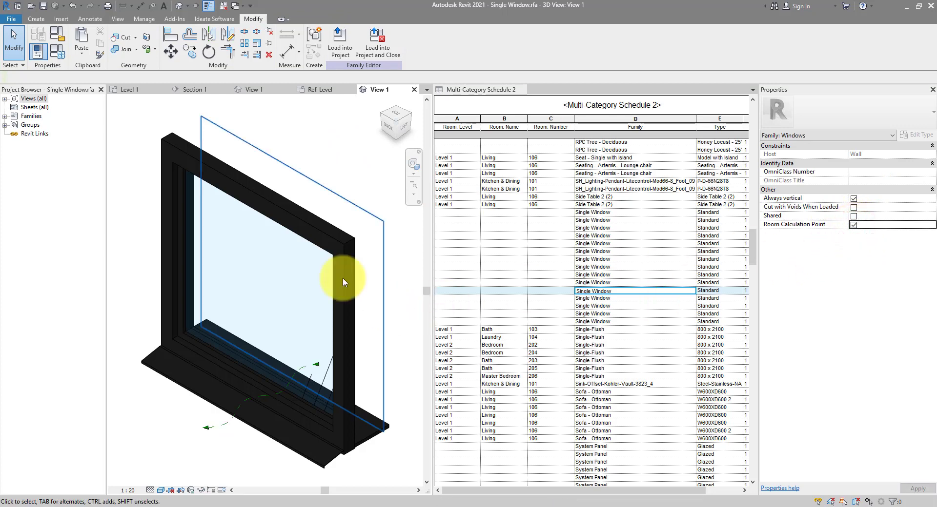
- Open floor plan 100 of the window family and inspect how its room calculation points sit on each side of the wall
{"action": "left_click", "coordinate": [90, 125]}
{"action": "left_click", "coordinate": [5, 99]}
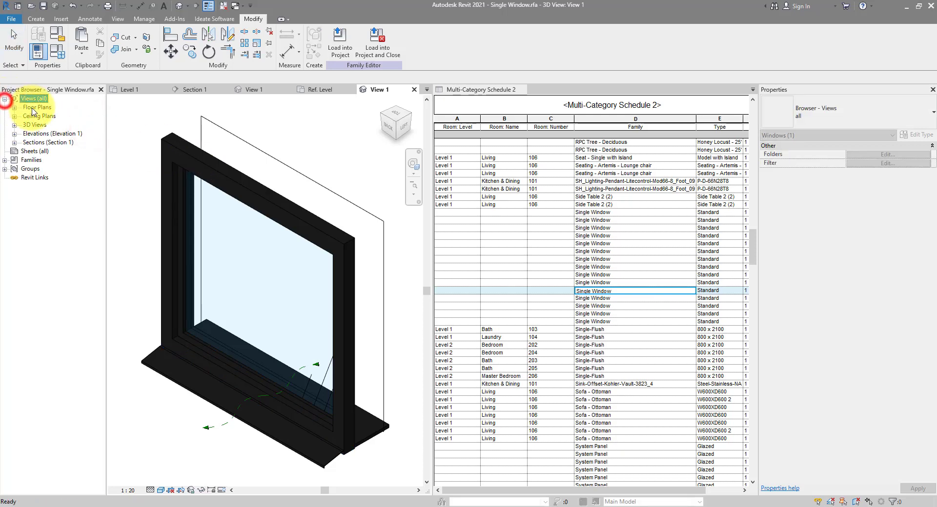
{"action": "double_click", "coordinate": [34, 108]}
{"action": "double_click", "coordinate": [39, 125]}
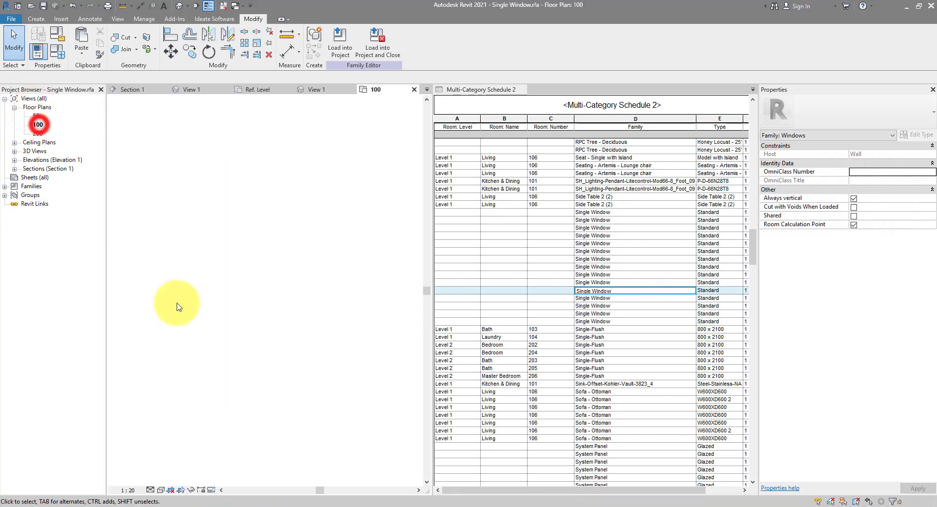
{"action": "scroll", "coordinate": [250, 203], "scroll_direction": "up", "scroll_amount": 3}
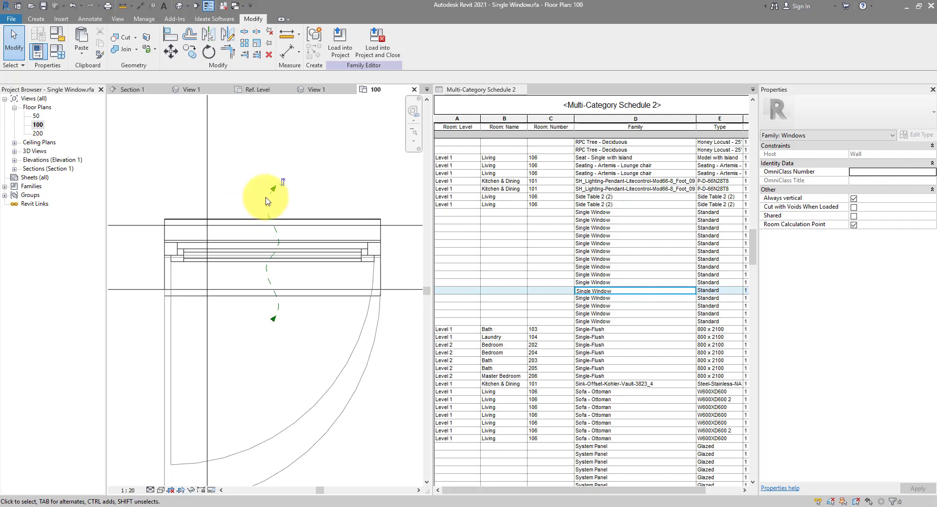
{"action": "left_click", "coordinate": [266, 199]}
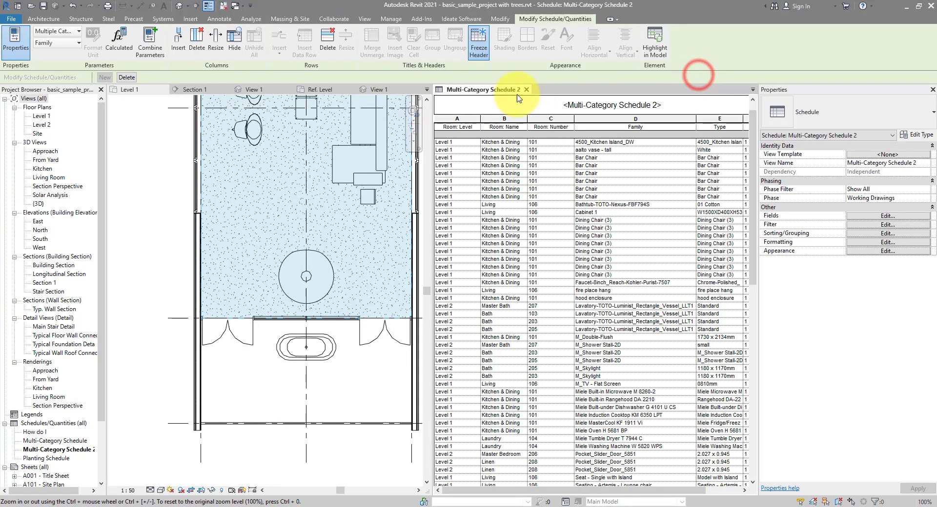
- Sort the schedule by Room: Level, followed by Room: Name and Family, all ascending, and apply the settings
{"action": "left_click", "coordinate": [886, 216]}
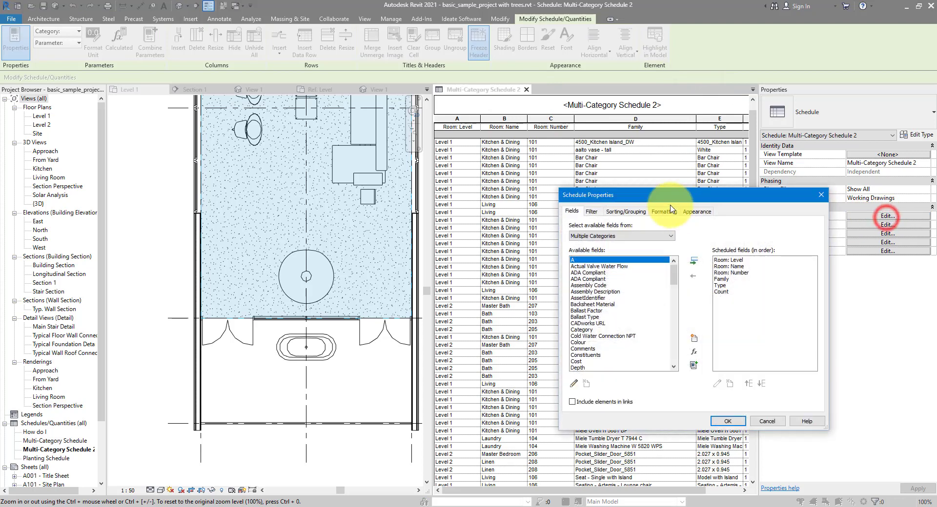
{"action": "left_click", "coordinate": [630, 235]}
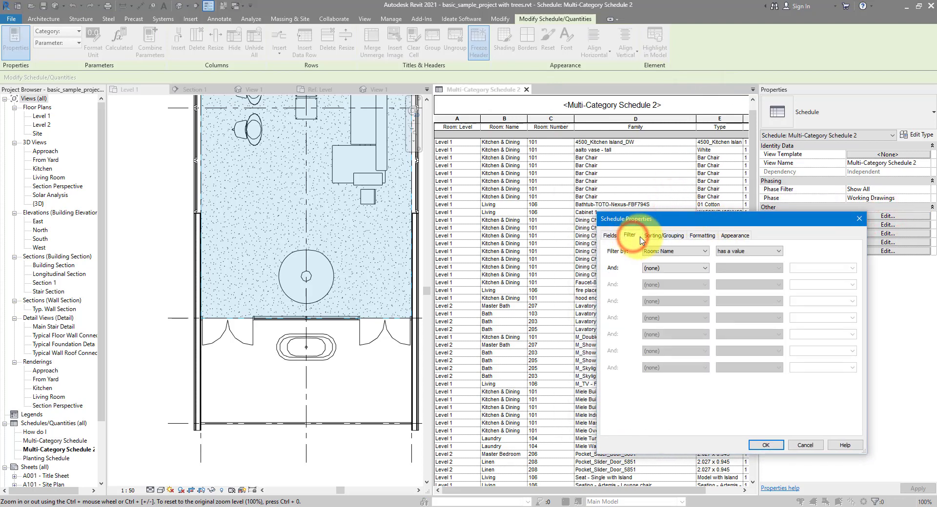
{"action": "left_click", "coordinate": [654, 235]}
{"action": "left_click", "coordinate": [697, 253]}
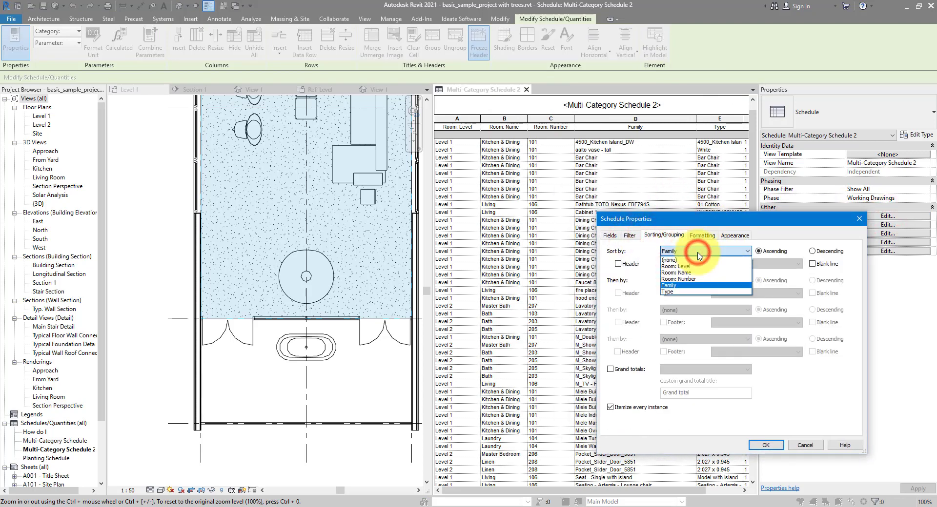
{"action": "left_click", "coordinate": [695, 266]}
{"action": "left_click", "coordinate": [698, 279]}
{"action": "left_click", "coordinate": [696, 302]}
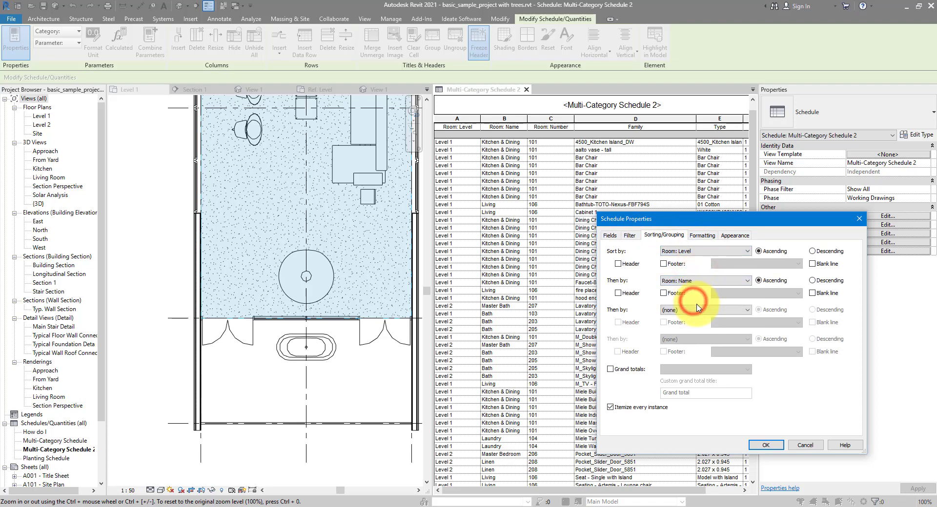
{"action": "left_click", "coordinate": [695, 311]}
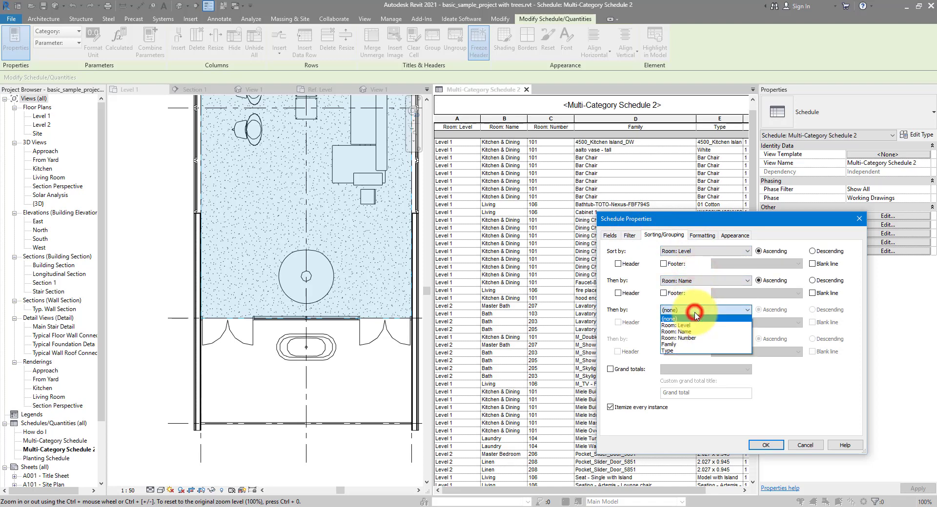
{"action": "left_click", "coordinate": [680, 344]}
{"action": "left_click", "coordinate": [773, 446]}
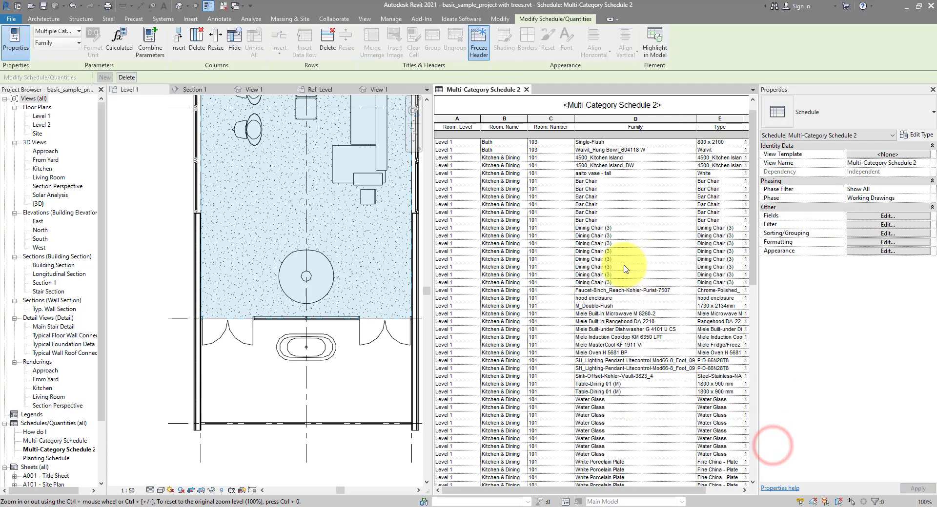
- Add a blank line after each Room: Level group and each Room: Name group in the schedule sorting
{"action": "left_click", "coordinate": [878, 216]}
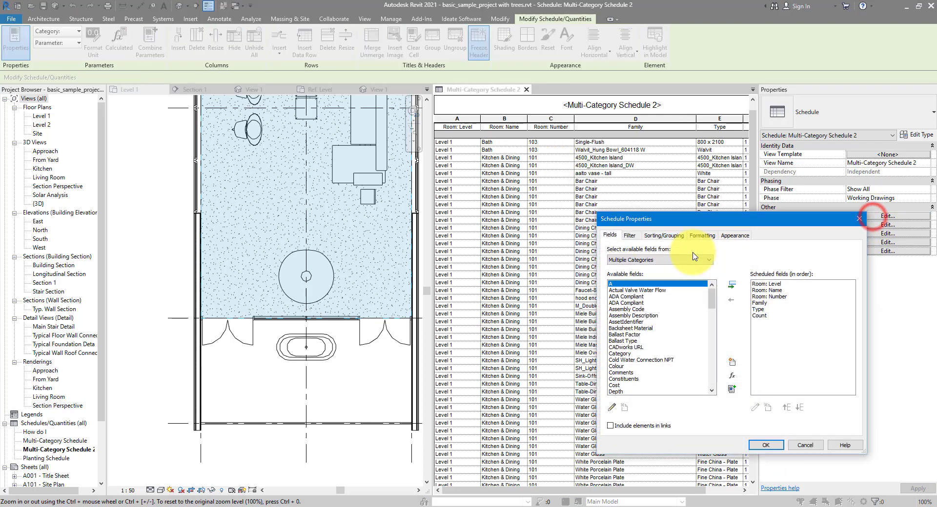
{"action": "left_click", "coordinate": [665, 236]}
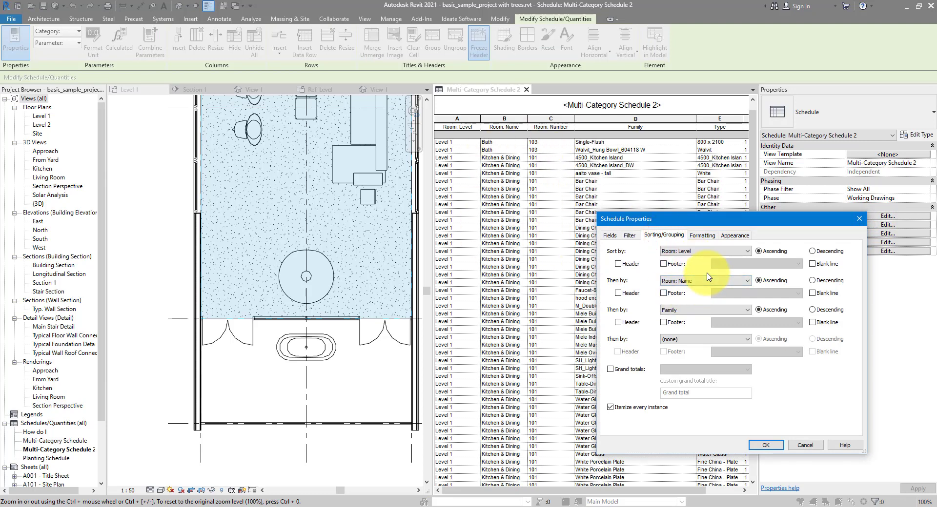
{"action": "left_click", "coordinate": [812, 264]}
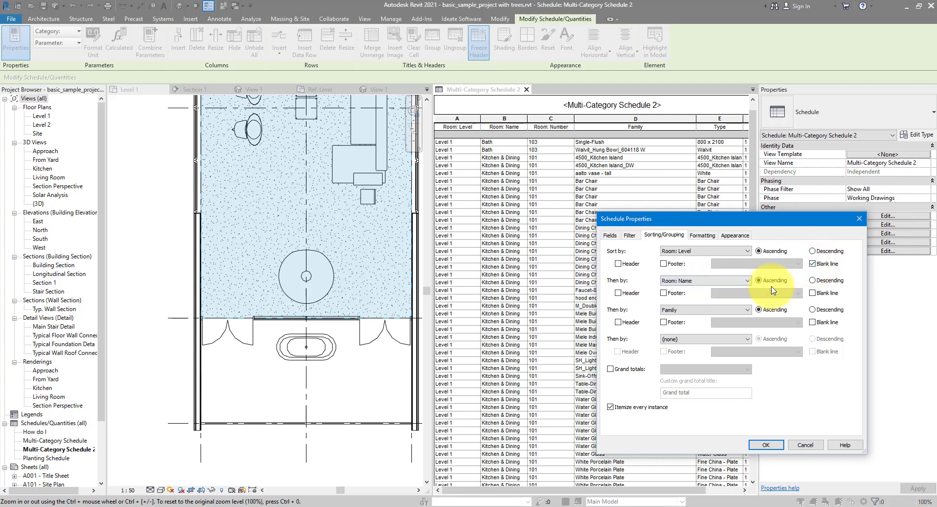
{"action": "left_click", "coordinate": [766, 445]}
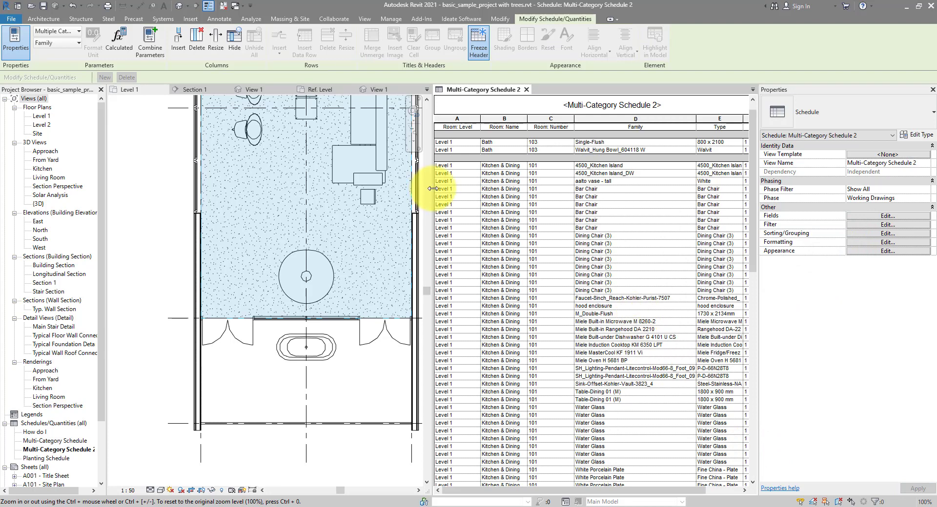
- Widen the schedule view beside the floor plan to show all columns through Count, and select a Kitchen & Dining dining chair row
{"action": "left_click_drag", "start_coordinate": [431, 189], "coordinate": [247, 171]}
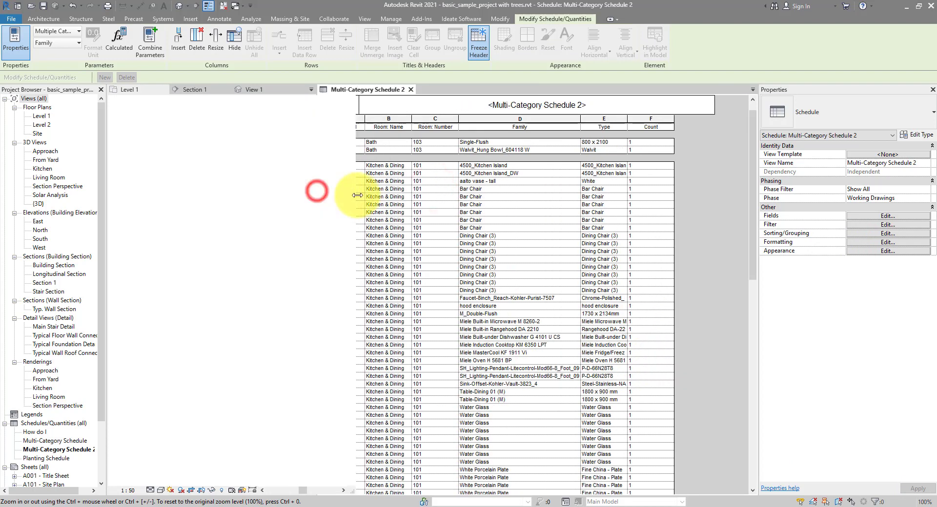
{"action": "left_click_drag", "start_coordinate": [310, 191], "coordinate": [374, 224]}
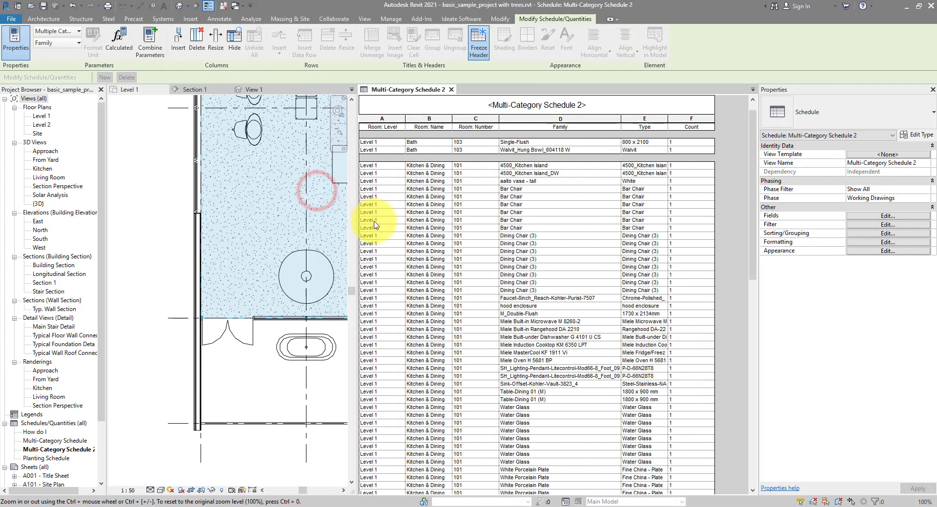
{"action": "left_click", "coordinate": [538, 237]}
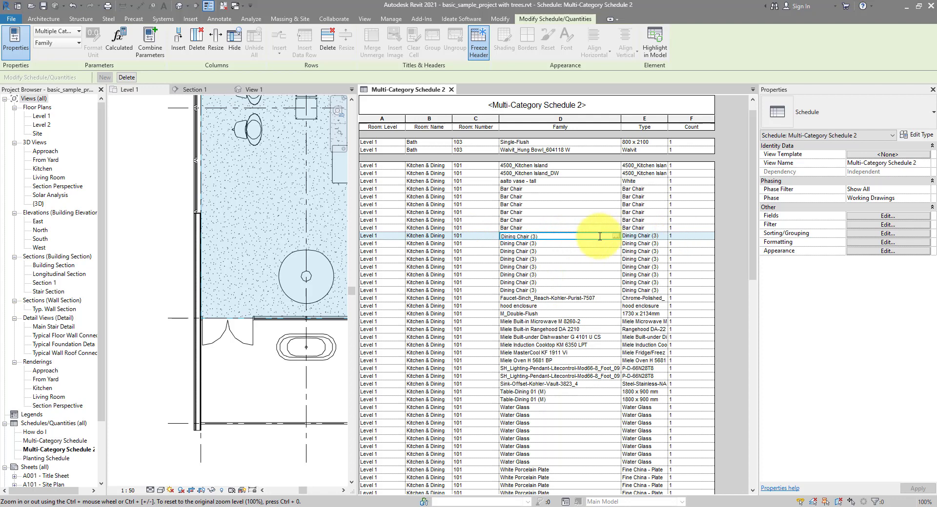
- Turn off itemizing every instance in the schedule and check the combined Dining Chair (3) row of Kitchen & Dining
{"action": "left_click", "coordinate": [876, 224]}
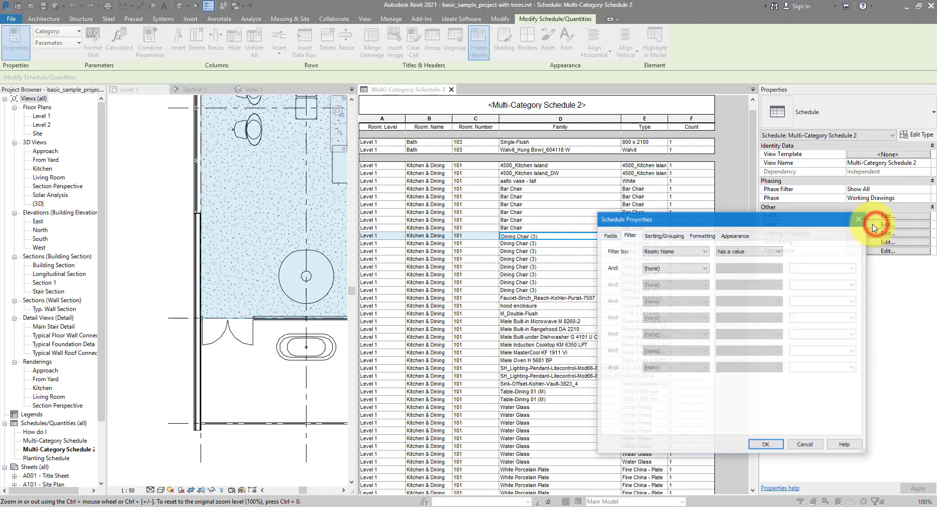
{"action": "left_click", "coordinate": [666, 236]}
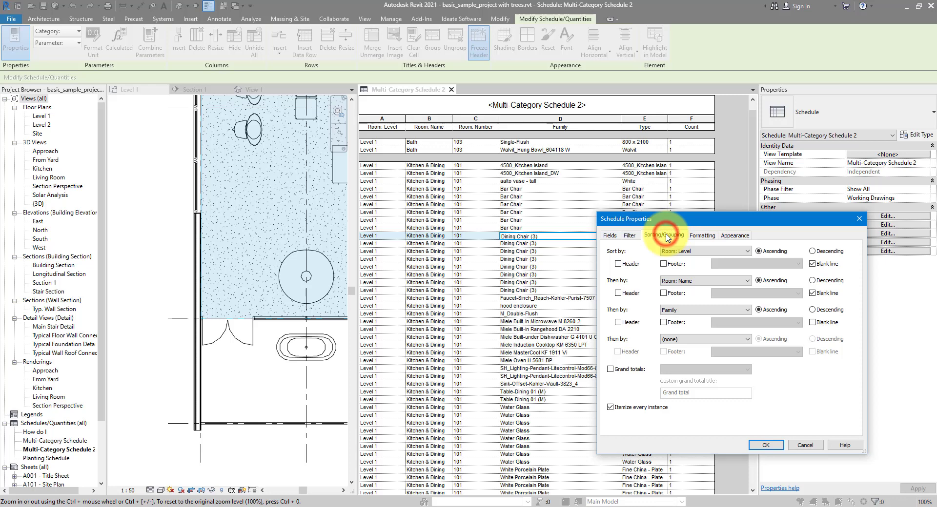
{"action": "left_click", "coordinate": [627, 408]}
{"action": "left_click", "coordinate": [767, 445]}
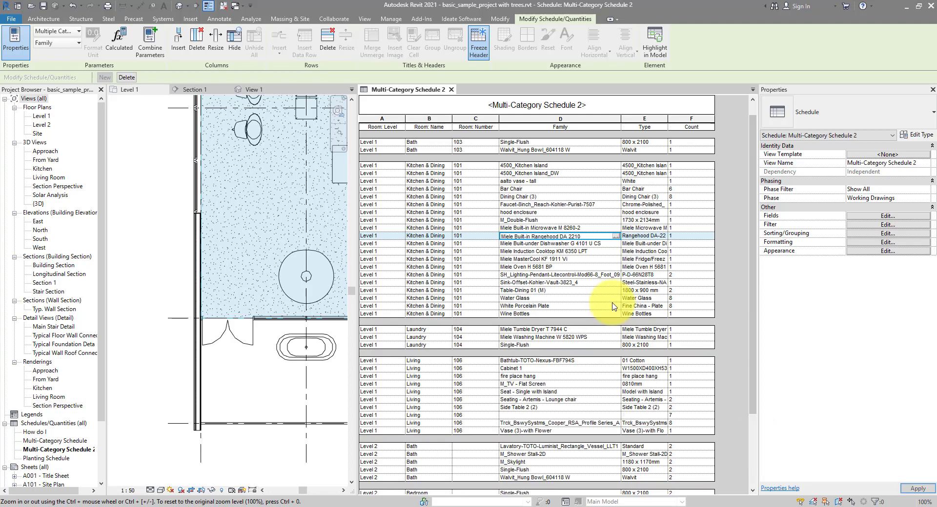
{"action": "left_click", "coordinate": [555, 198]}
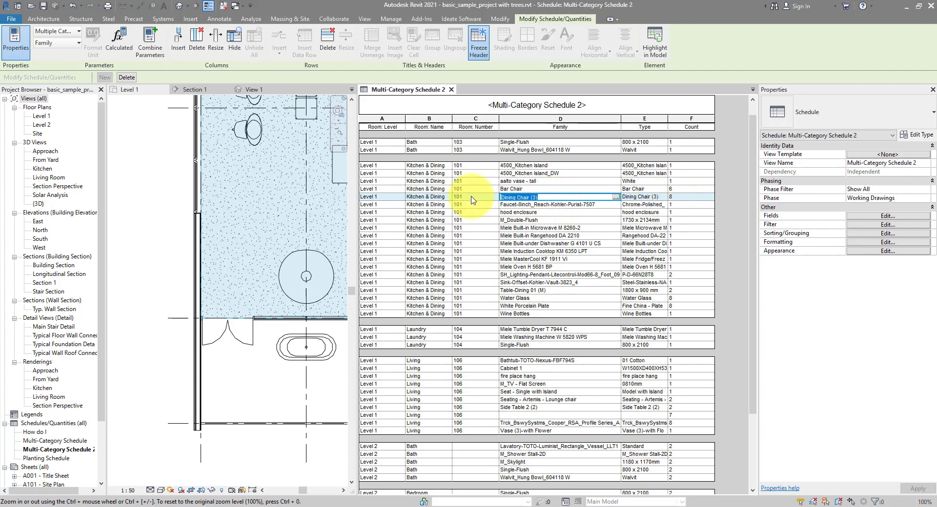
{"action": "left_click", "coordinate": [388, 197]}
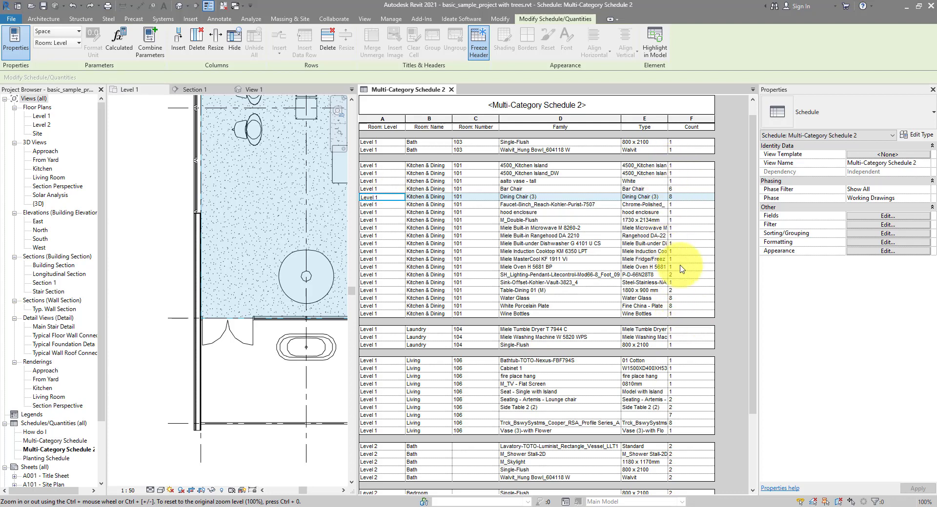
- Add a footer with title, count and totals to each Room: Name group of the schedule
{"action": "left_click", "coordinate": [871, 234]}
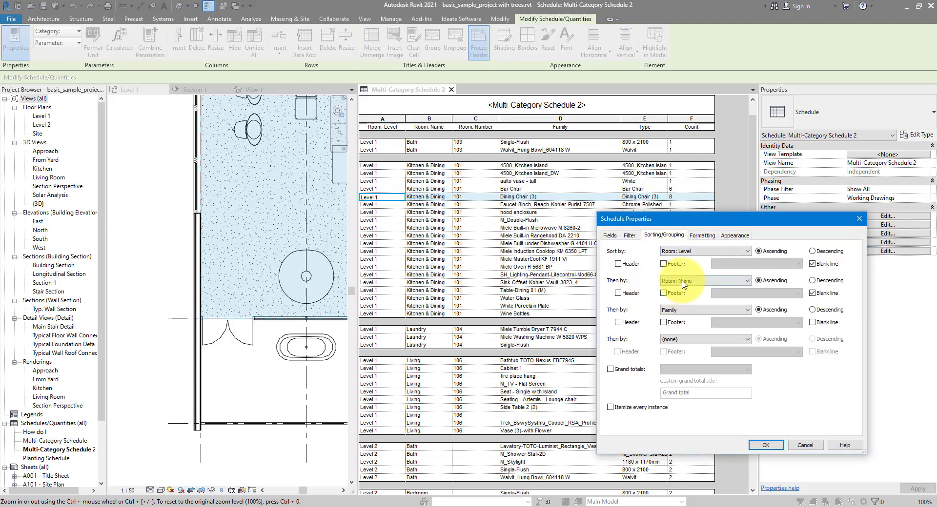
{"action": "left_click", "coordinate": [664, 294]}
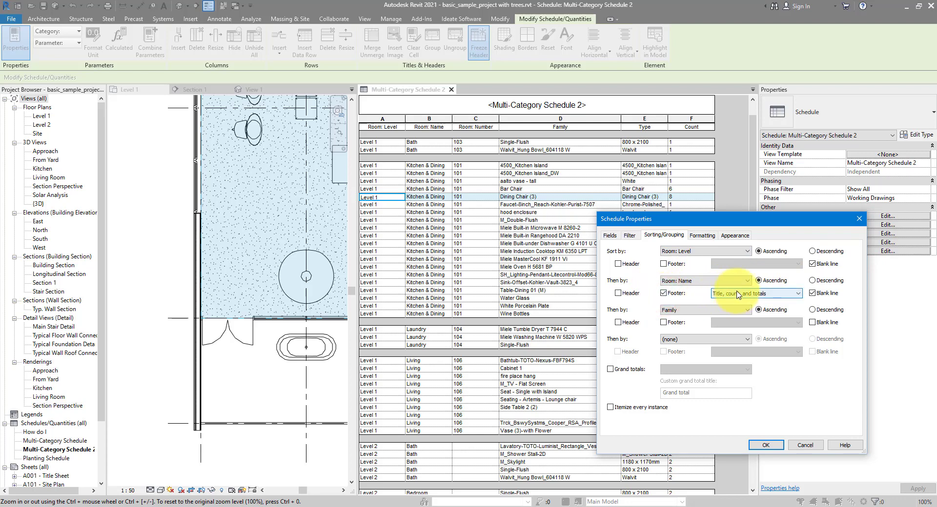
{"action": "left_click", "coordinate": [765, 445]}
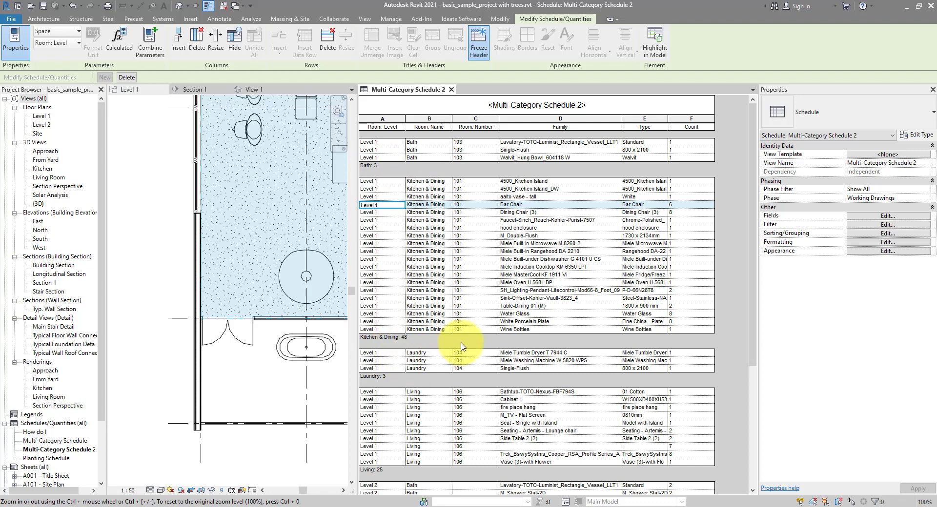
- Shade the Room: Name and Room: Number columns blue, RGB 000-128-255
{"action": "left_click_drag", "start_coordinate": [472, 121], "coordinate": [429, 120]}
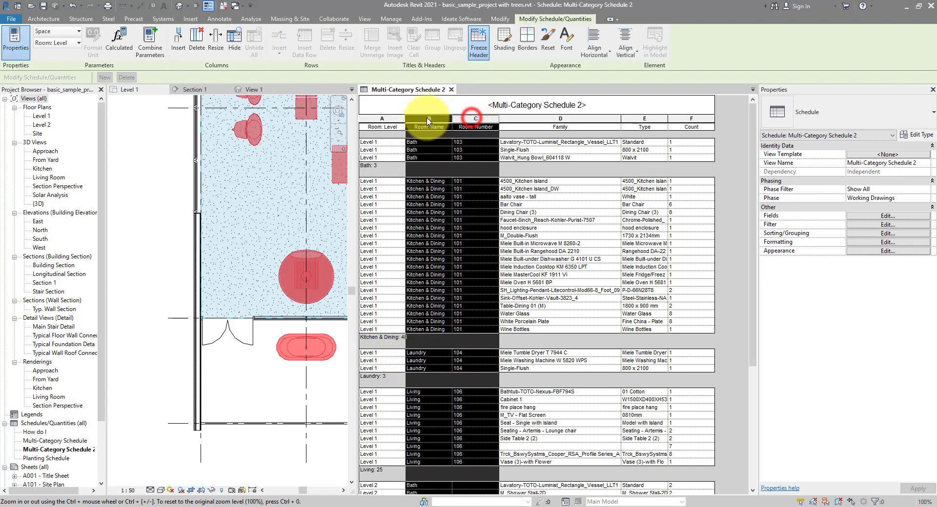
{"action": "left_click", "coordinate": [505, 42]}
{"action": "left_click_drag", "start_coordinate": [511, 166], "coordinate": [701, 183]}
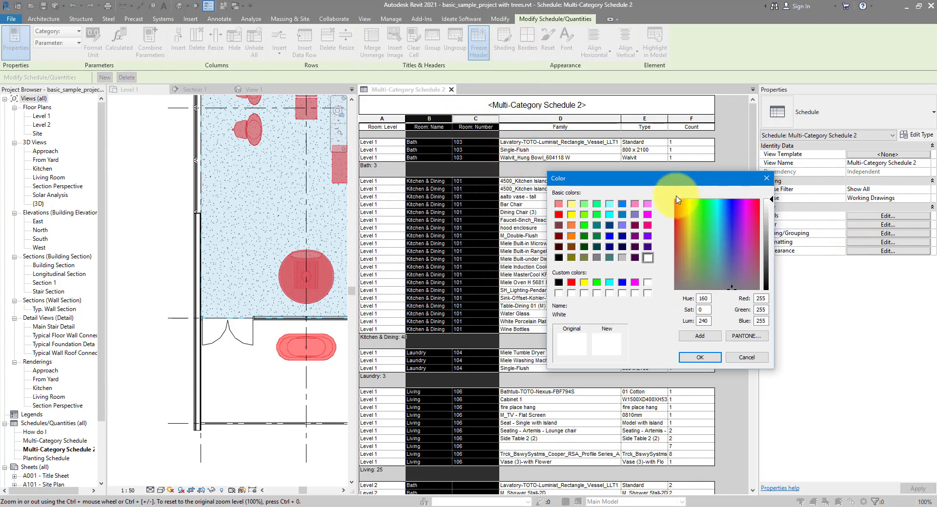
{"action": "left_click", "coordinate": [622, 203]}
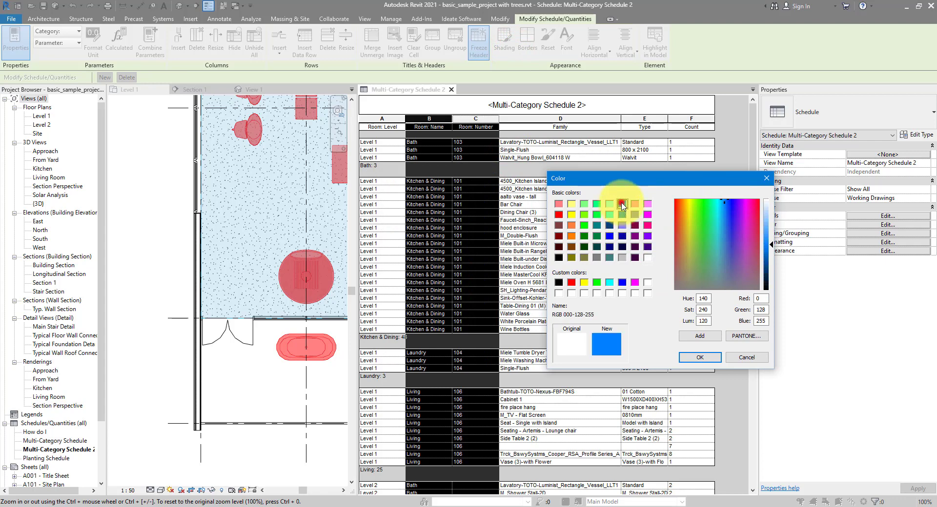
{"action": "left_click", "coordinate": [702, 358]}
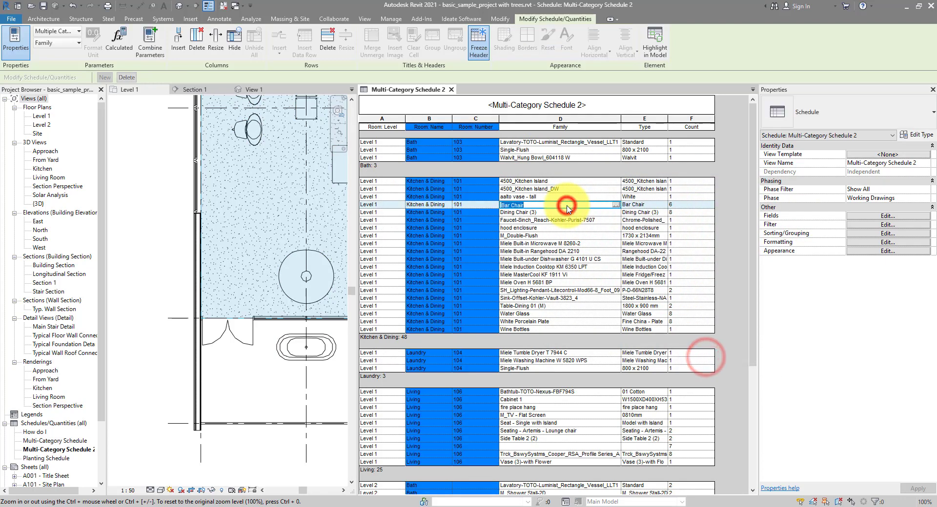
- Shade the Count column orange, RGB 255-128-064, and check the colours against the Kitchen & Dining rows
{"action": "left_click_drag", "start_coordinate": [693, 118], "coordinate": [651, 126]}
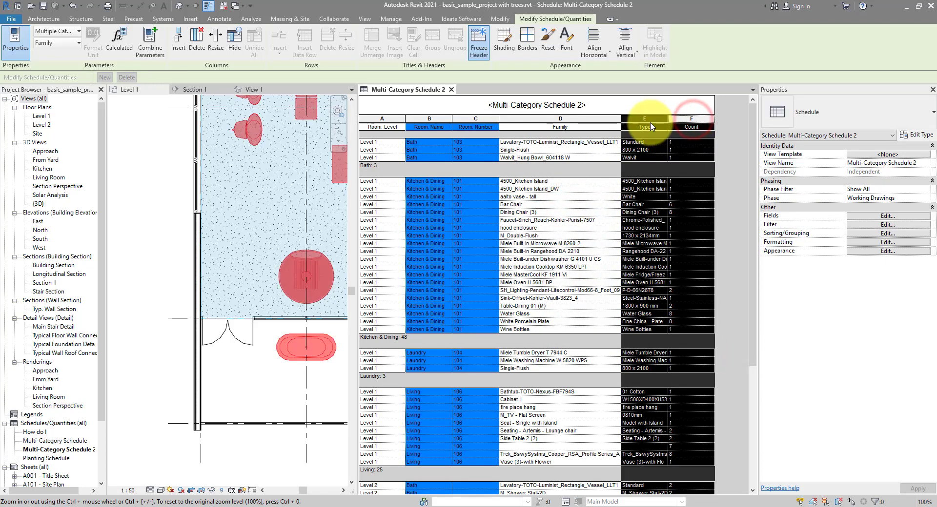
{"action": "left_click", "coordinate": [651, 113]}
{"action": "left_click", "coordinate": [680, 121]}
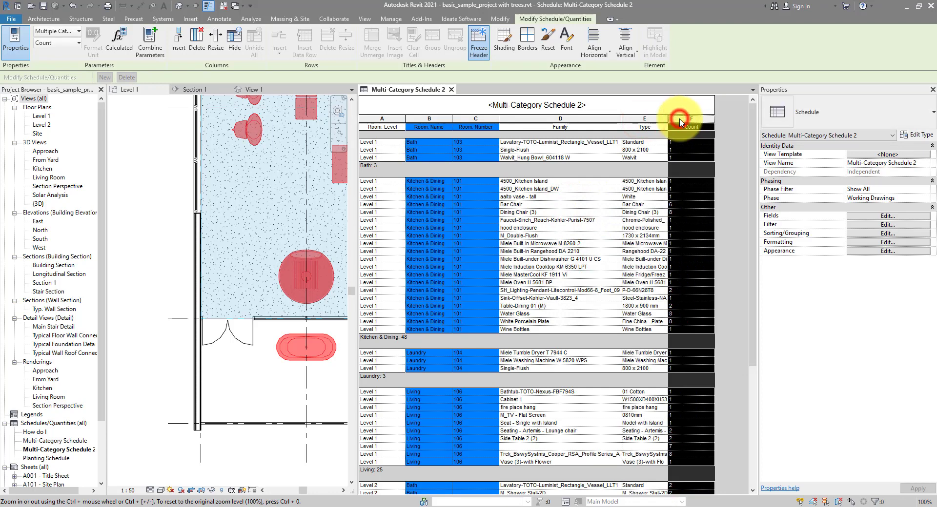
{"action": "left_click", "coordinate": [506, 49]}
{"action": "left_click", "coordinate": [380, 207]}
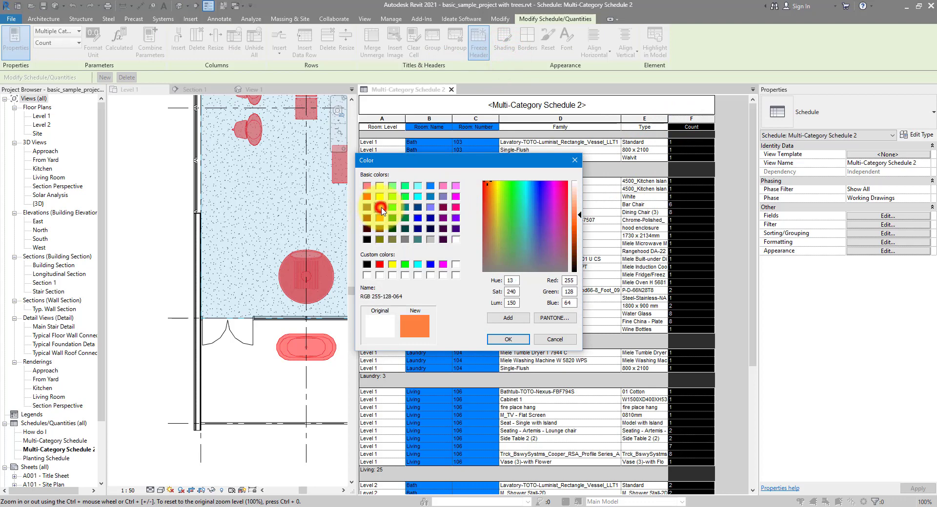
{"action": "left_click", "coordinate": [508, 340]}
{"action": "left_click", "coordinate": [600, 283]}
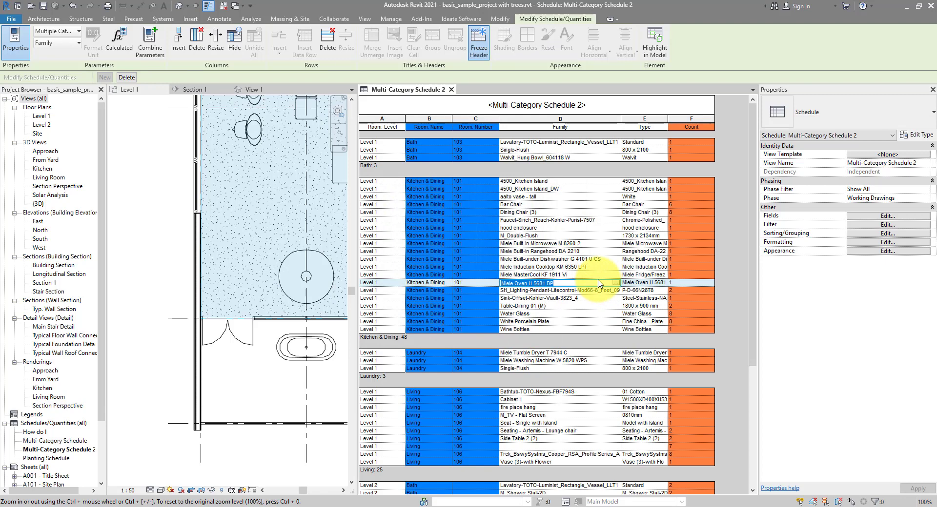
{"action": "left_click", "coordinate": [565, 214]}
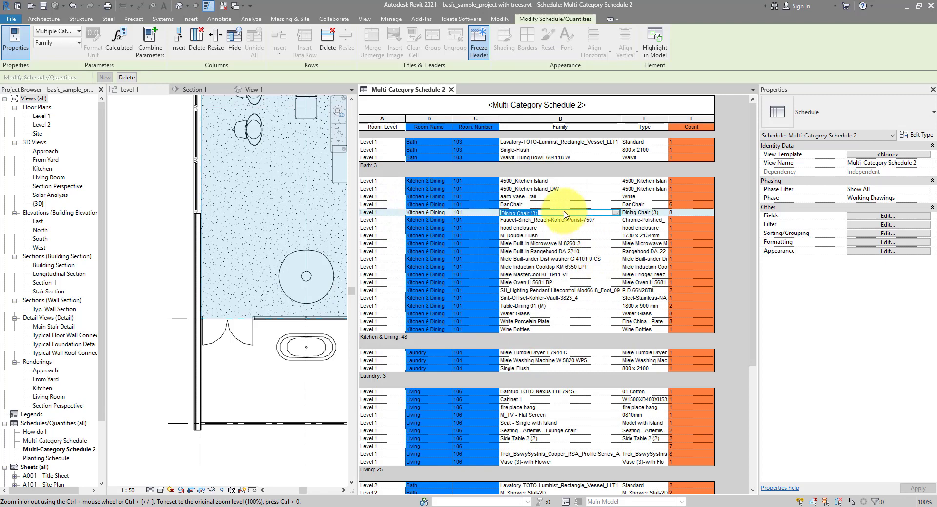
{"action": "left_click", "coordinate": [565, 213]}
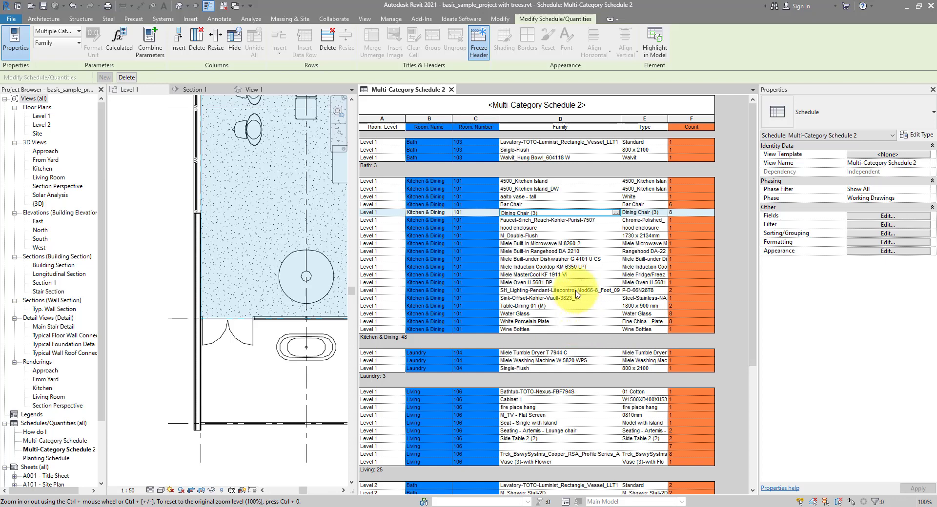
- Create a new schedule for the Windows category with the phase set to Working Drawings
{"action": "left_click", "coordinate": [364, 18]}
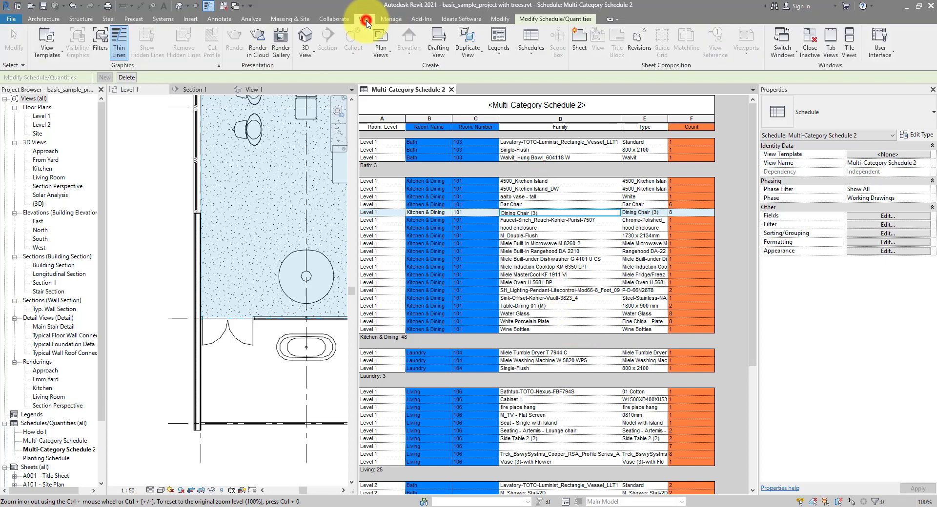
{"action": "left_click", "coordinate": [526, 48]}
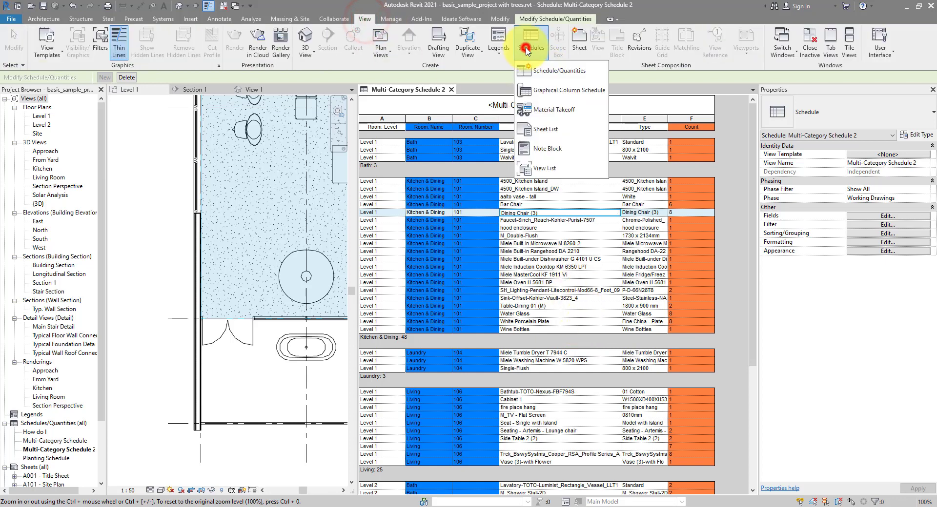
{"action": "left_click", "coordinate": [582, 70]}
{"action": "left_click", "coordinate": [530, 249]}
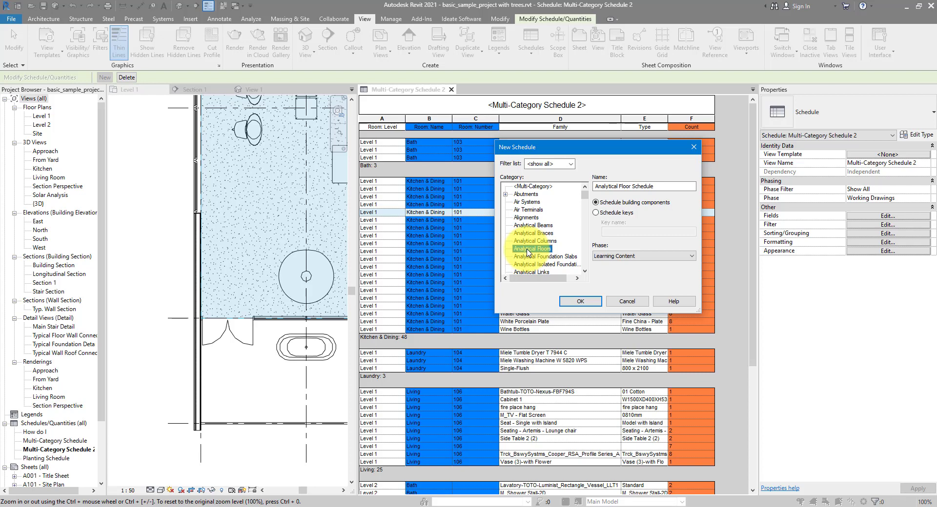
{"action": "scroll", "coordinate": [527, 253], "scroll_direction": "down", "scroll_amount": 20}
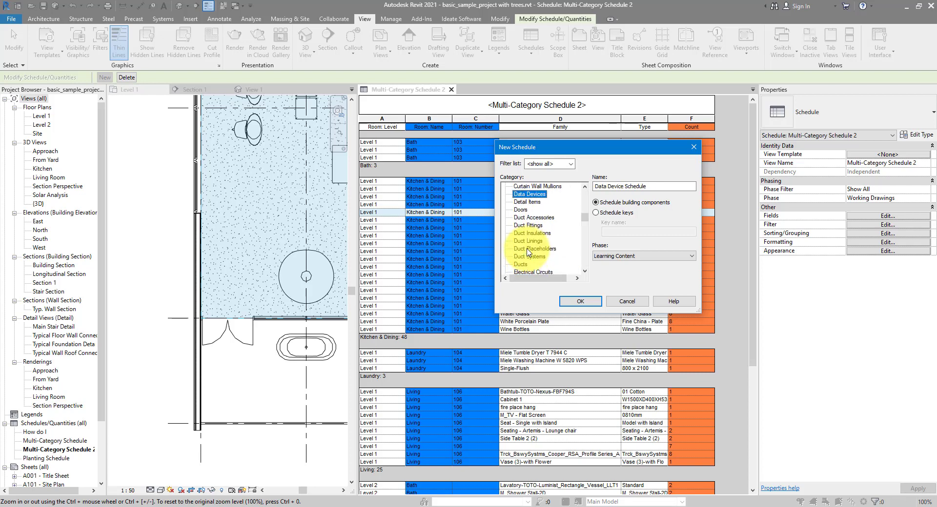
{"action": "left_click", "coordinate": [524, 258]}
{"action": "left_click", "coordinate": [662, 259]}
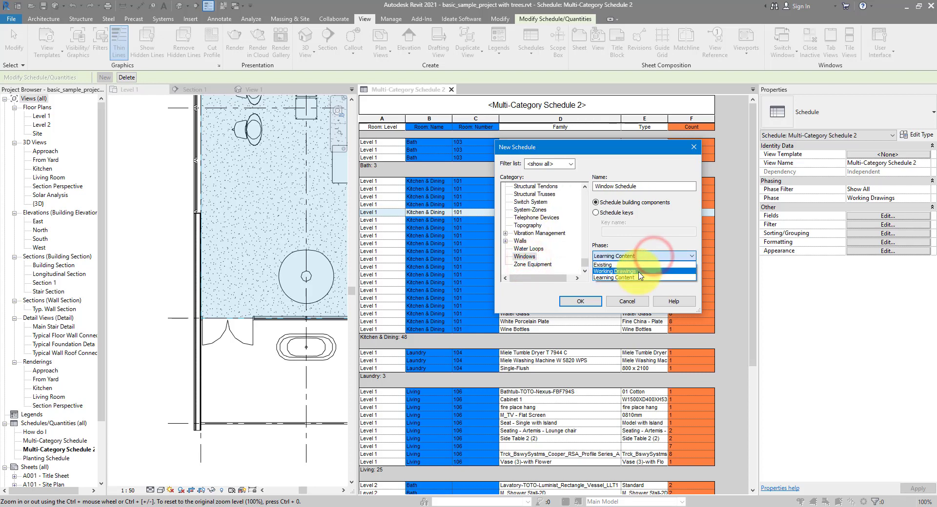
{"action": "left_click", "coordinate": [643, 270]}
{"action": "left_click", "coordinate": [590, 302]}
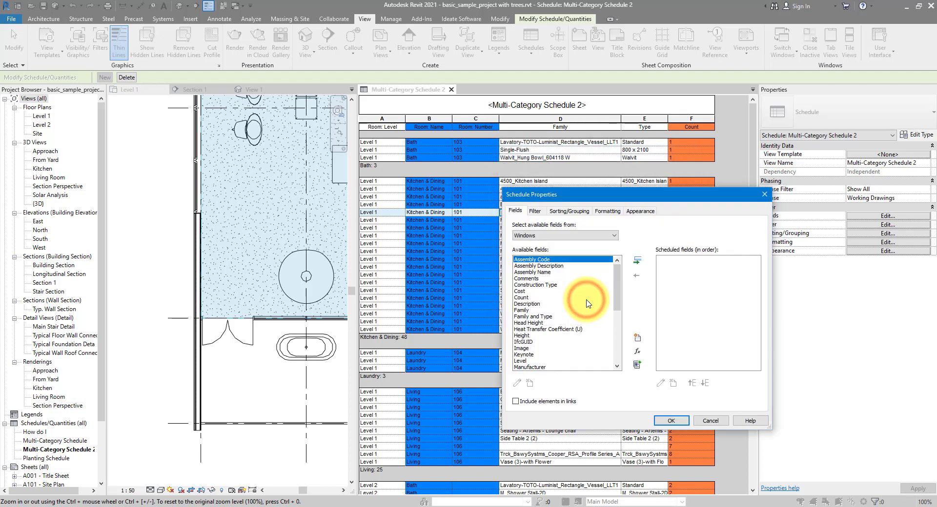
- Add the Family and Type fields to the window schedule
{"action": "left_click_drag", "start_coordinate": [614, 289], "coordinate": [614, 315]}
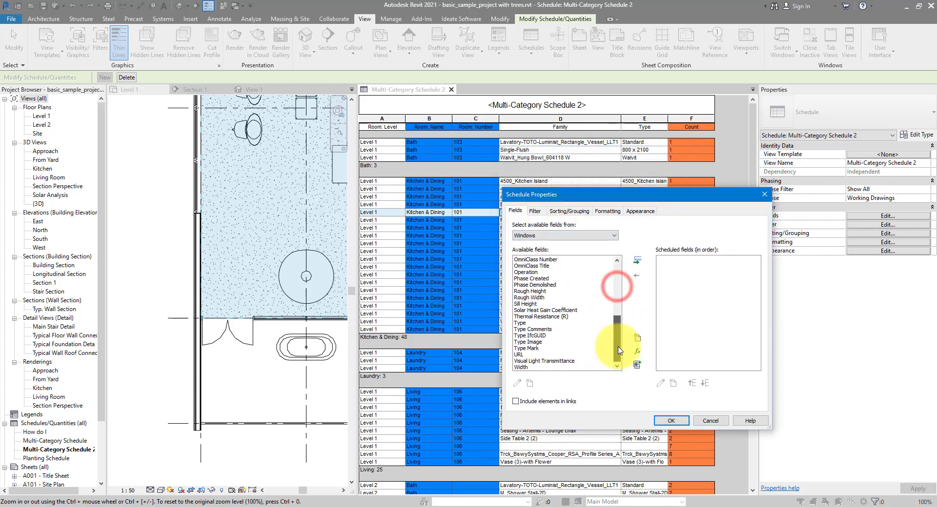
{"action": "left_click", "coordinate": [543, 311]}
{"action": "scroll", "coordinate": [543, 316], "scroll_direction": "up", "scroll_amount": 5}
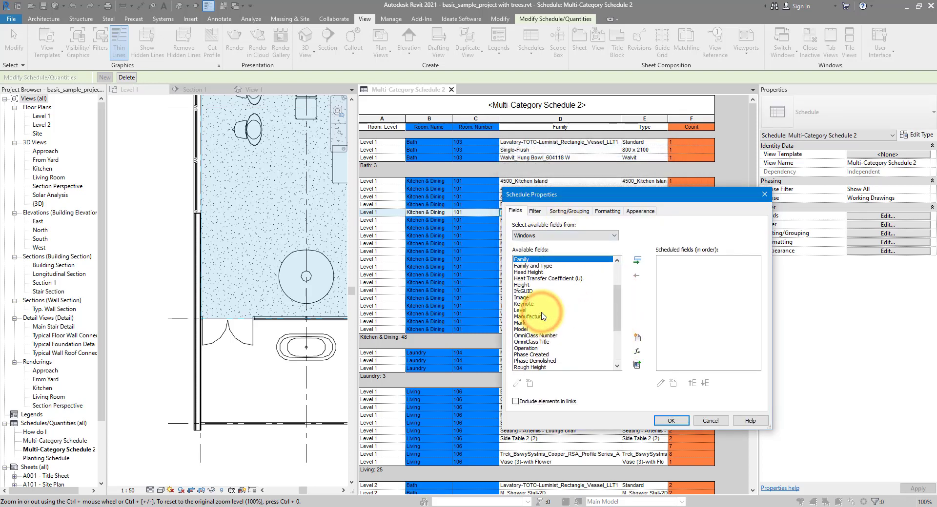
{"action": "double_click", "coordinate": [546, 264]}
{"action": "scroll", "coordinate": [547, 293], "scroll_direction": "down", "scroll_amount": 3}
{"action": "left_click", "coordinate": [537, 348]}
{"action": "left_click", "coordinate": [636, 259]}
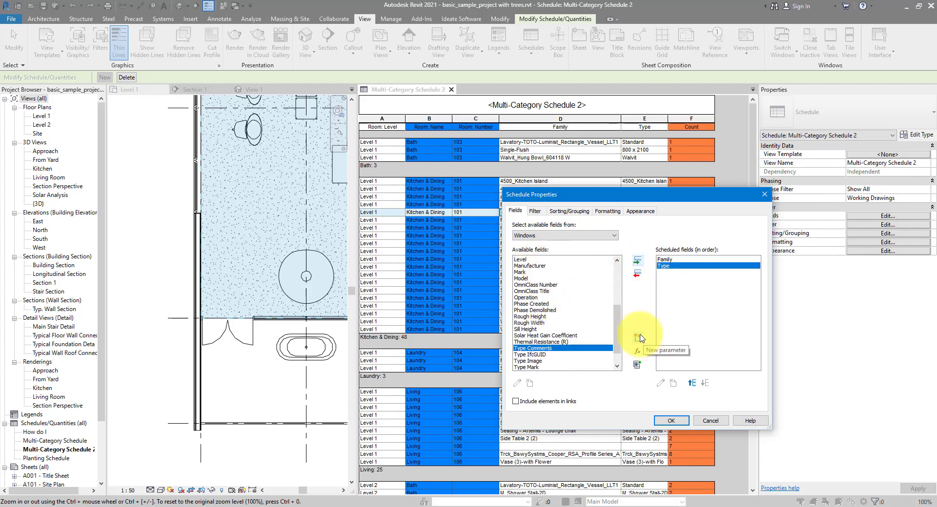
- Add the From Room: Name and From Room: Number fields to the window schedule
{"action": "left_click", "coordinate": [564, 235]}
{"action": "left_click", "coordinate": [570, 235]}
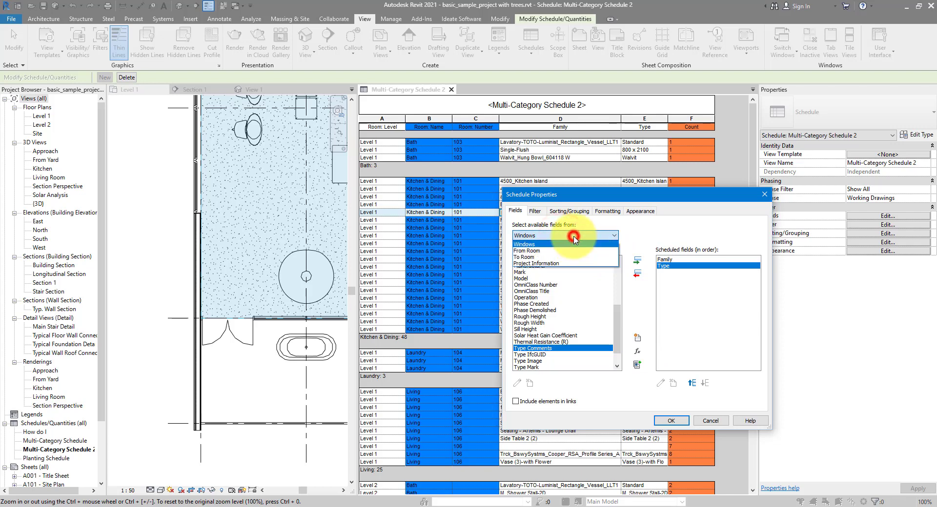
{"action": "left_click", "coordinate": [552, 252]}
{"action": "left_click", "coordinate": [547, 252]}
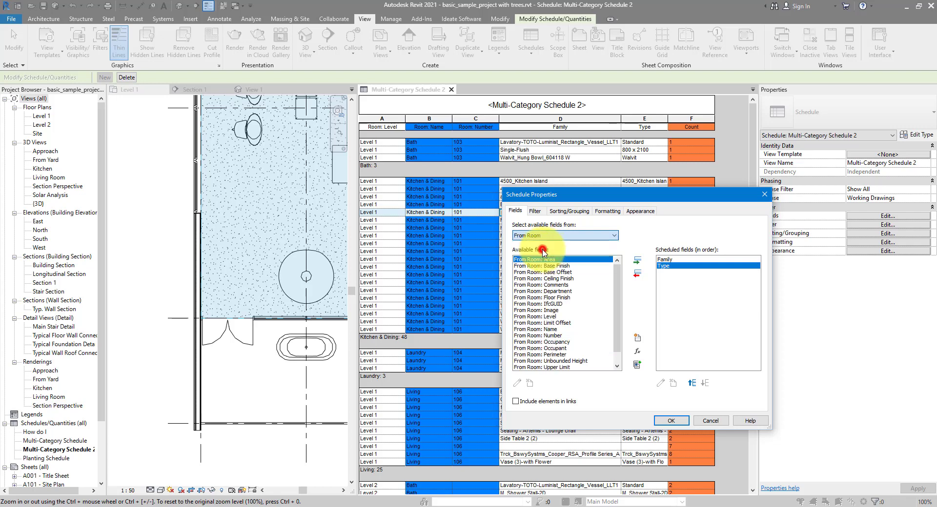
{"action": "mouse_move", "coordinate": [617, 283]}
{"action": "left_mouse_down"}
{"action": "mouse_move", "coordinate": [616, 334]}
{"action": "mouse_move", "coordinate": [619, 282]}
{"action": "left_mouse_up"}
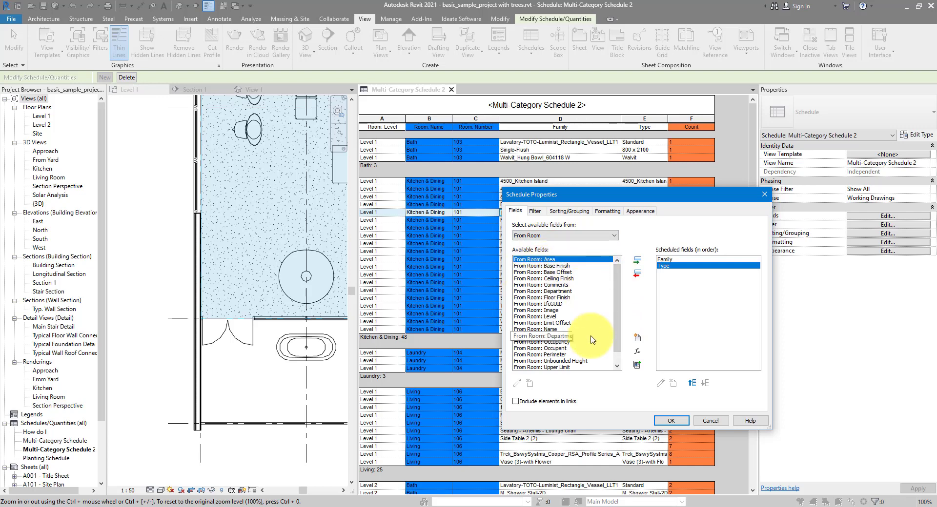
{"action": "left_click_drag", "start_coordinate": [554, 329], "coordinate": [555, 336]}
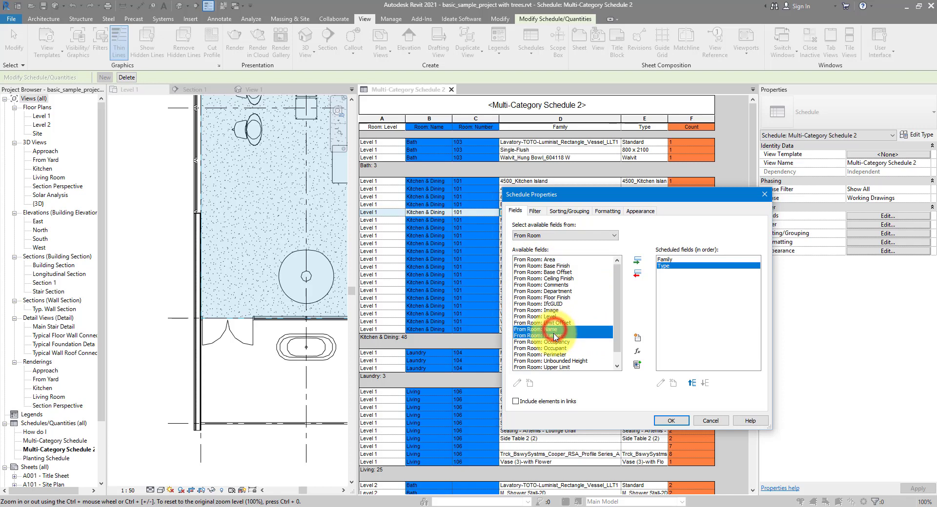
{"action": "left_click", "coordinate": [637, 260]}
- Add the To Room: Name and To Room: Number fields to the window schedule
{"action": "left_click", "coordinate": [574, 237]}
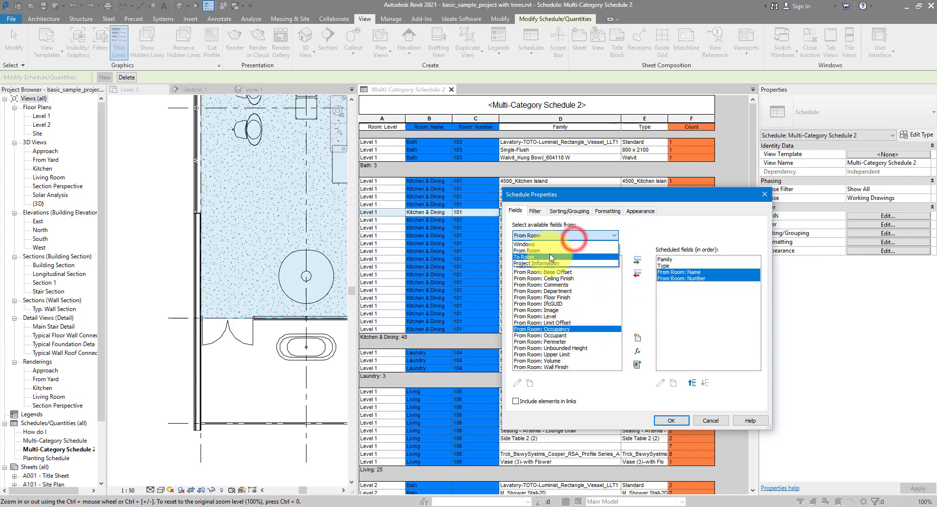
{"action": "left_click", "coordinate": [547, 249]}
{"action": "scroll", "coordinate": [563, 324], "scroll_direction": "down", "scroll_amount": 1}
{"action": "left_click", "coordinate": [562, 317]}
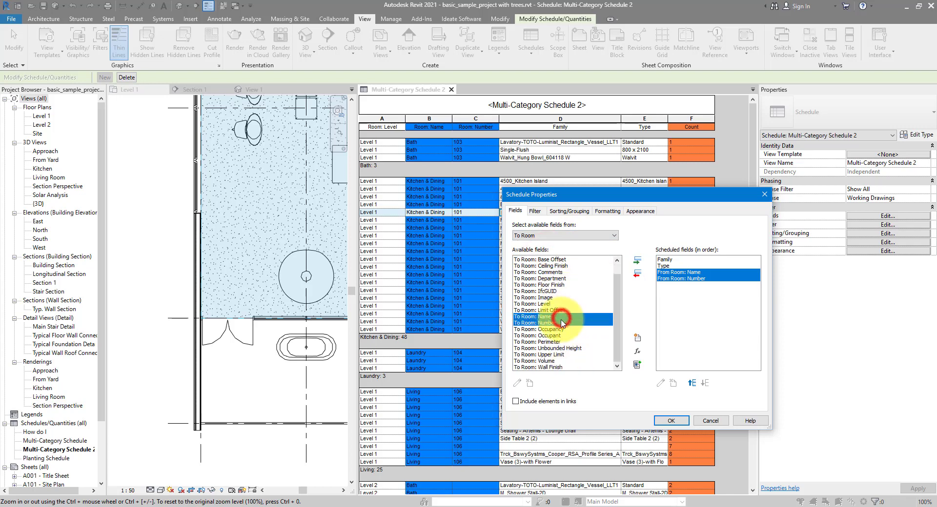
{"action": "left_click", "coordinate": [561, 323], "text": "shift"}
{"action": "left_click", "coordinate": [637, 260]}
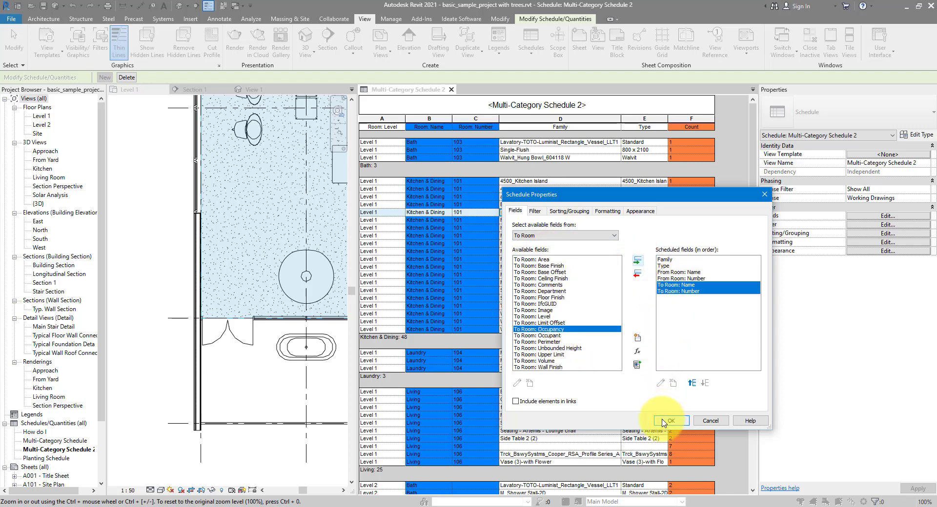
- Sort the window schedule by Family in ascending order and generate it
{"action": "left_click", "coordinate": [571, 210]}
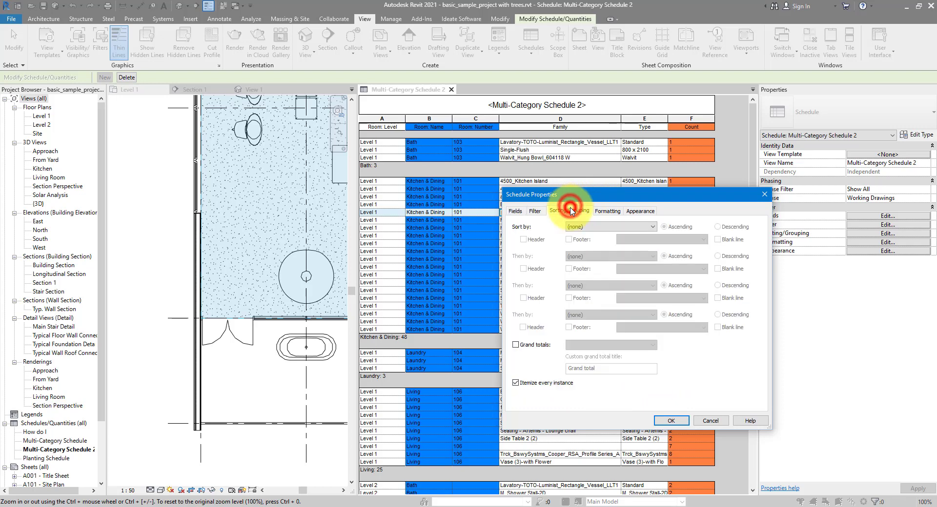
{"action": "left_click", "coordinate": [585, 227]}
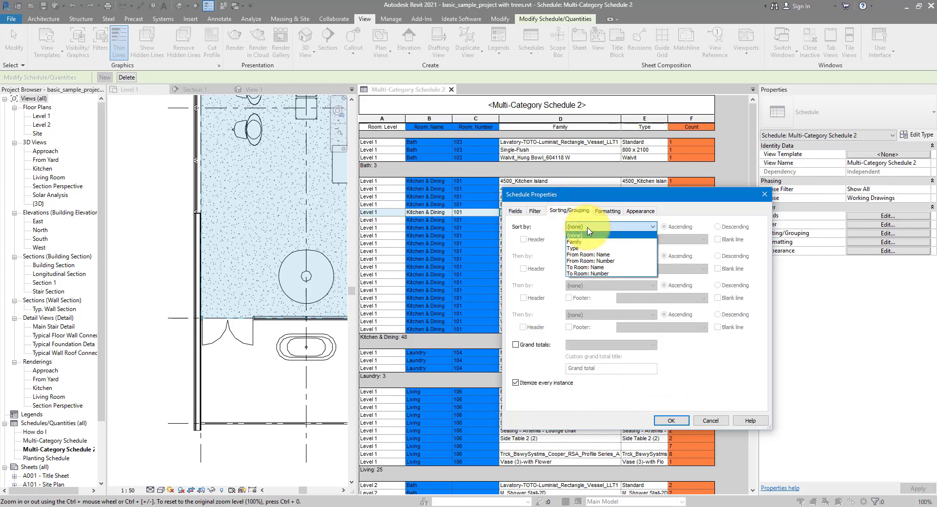
{"action": "left_click", "coordinate": [595, 242]}
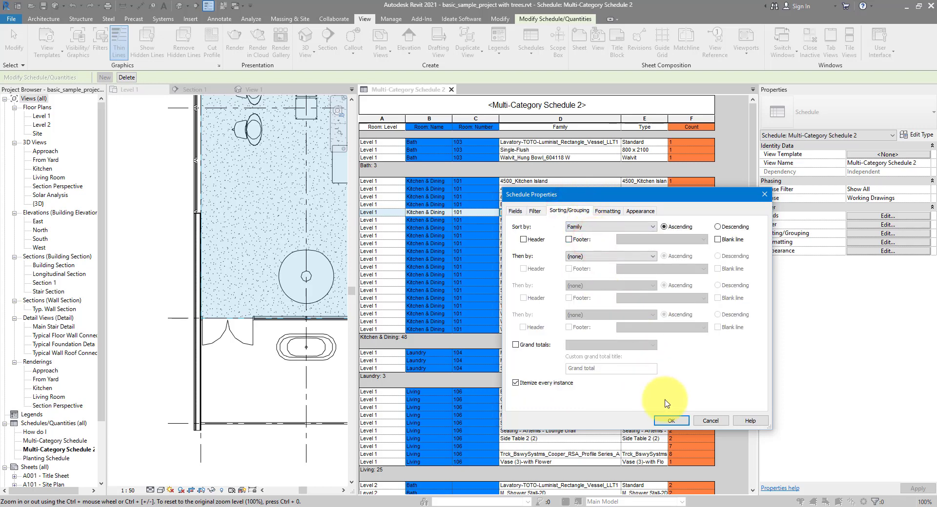
{"action": "left_click", "coordinate": [672, 421]}
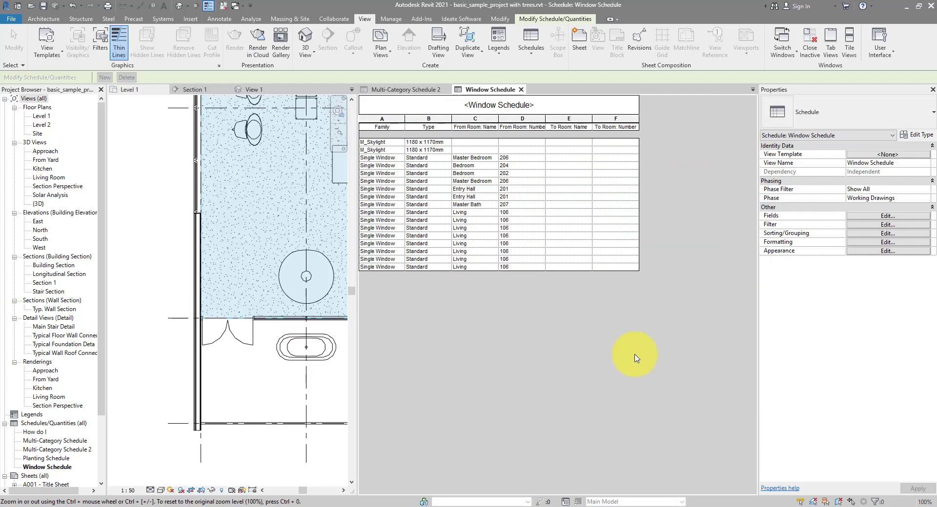
- Select Single Window rows in the window schedule, ending with a Living 106 one, to locate the windows in the Level 1 plan
{"action": "left_click", "coordinate": [390, 173]}
{"action": "left_click", "coordinate": [385, 197]}
{"action": "left_click", "coordinate": [384, 236]}
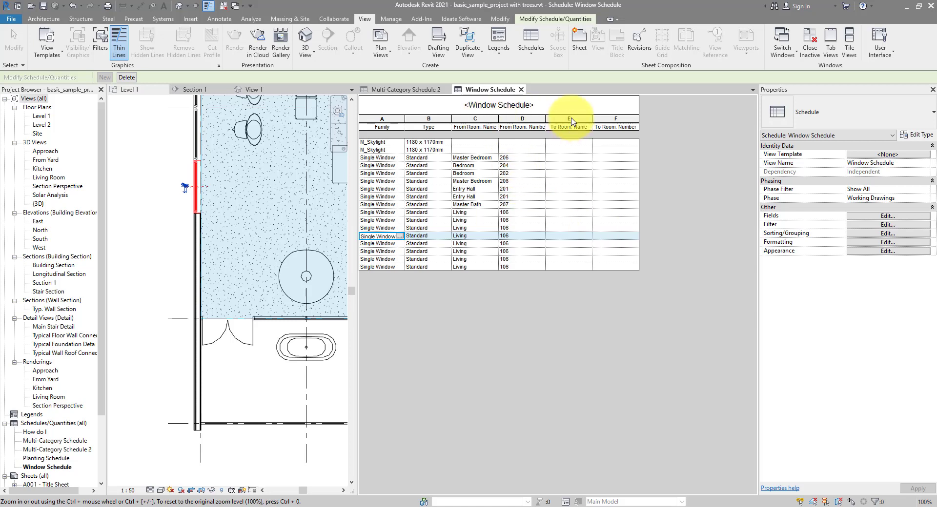
- Create a new schedule for the Doors category with the phase set to Working Drawings
{"action": "left_click", "coordinate": [531, 57]}
{"action": "left_click", "coordinate": [549, 73]}
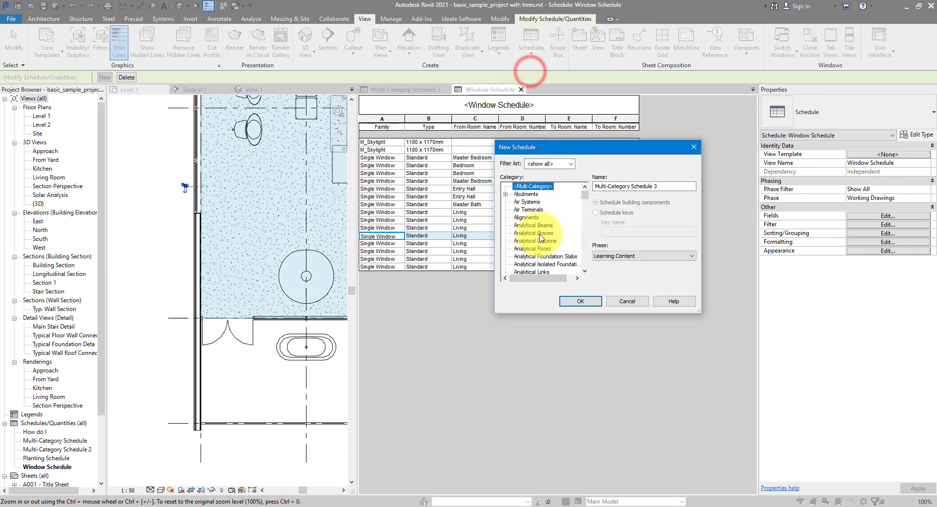
{"action": "left_click", "coordinate": [535, 233]}
{"action": "key", "text": "d"}
{"action": "key", "text": "o"}
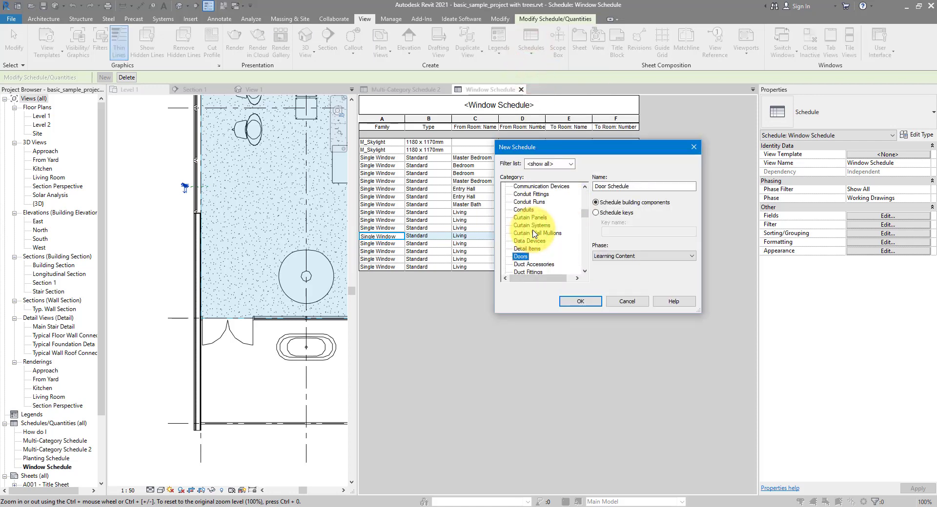
{"action": "left_click", "coordinate": [635, 256]}
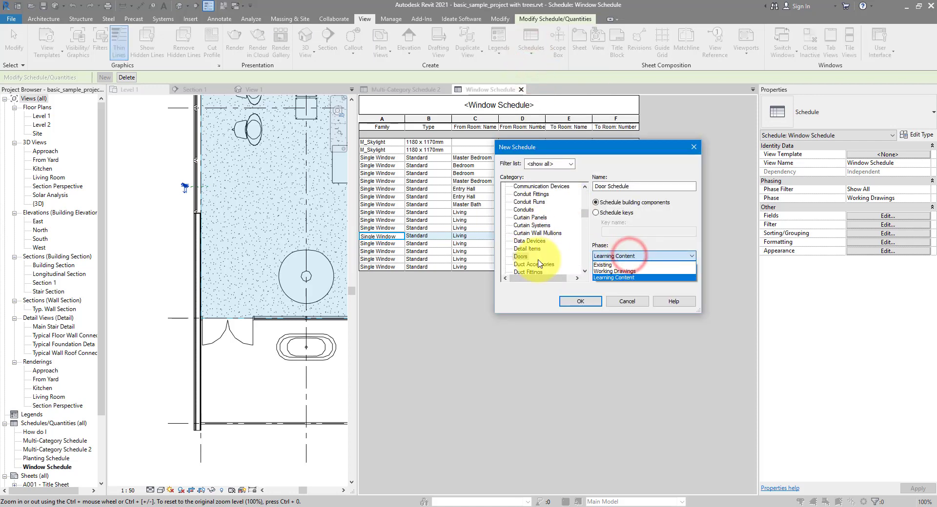
{"action": "left_click", "coordinate": [627, 272]}
{"action": "left_click", "coordinate": [594, 301]}
- Add the Family and Type fields to the door schedule
{"action": "left_click", "coordinate": [532, 310]}
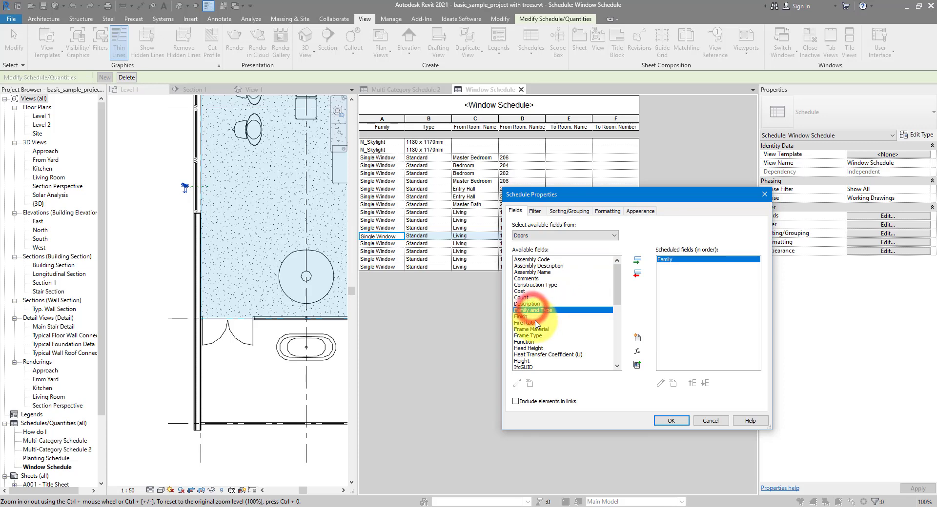
{"action": "scroll", "coordinate": [534, 332], "scroll_direction": "down", "scroll_amount": 6}
{"action": "left_click", "coordinate": [529, 367]}
{"action": "double_click", "coordinate": [527, 367]}
- Add the From Room: Name and From Room: Number fields to the door schedule
{"action": "left_click", "coordinate": [565, 236]}
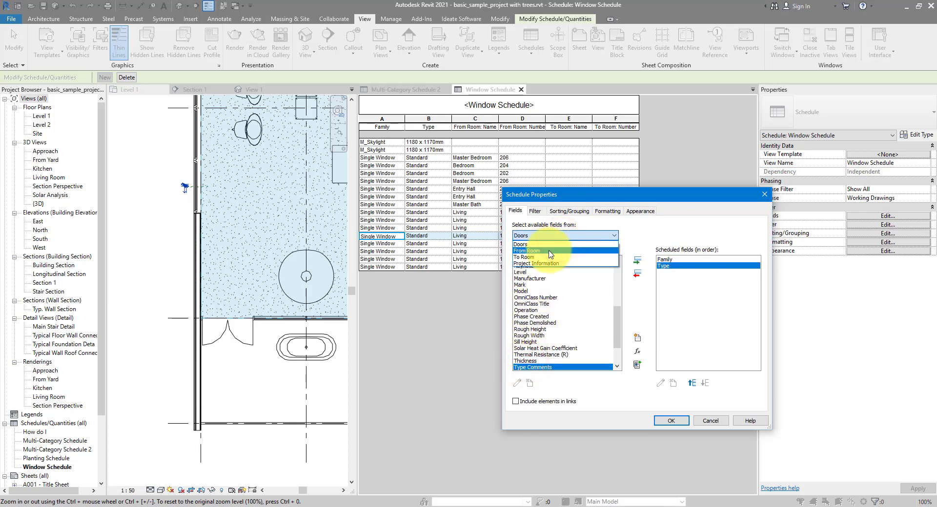
{"action": "left_click", "coordinate": [536, 251]}
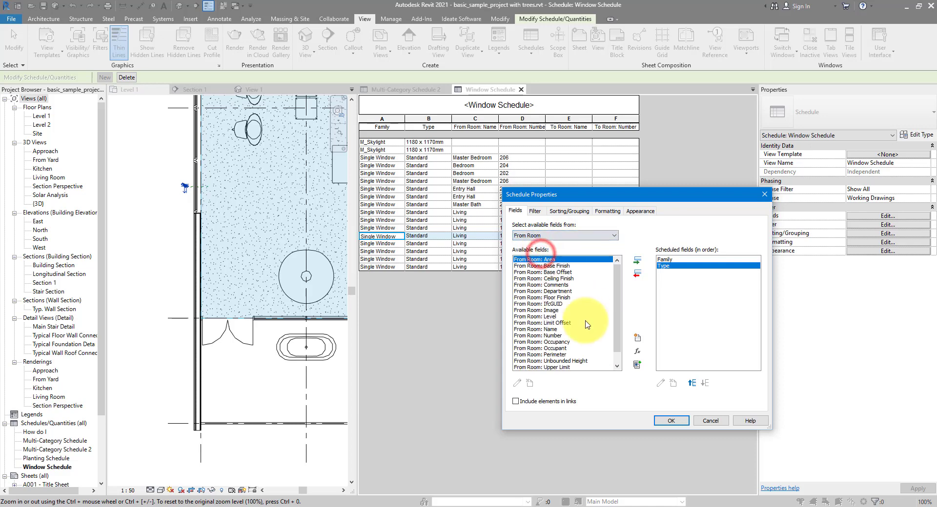
{"action": "left_click_drag", "start_coordinate": [551, 329], "coordinate": [556, 335]}
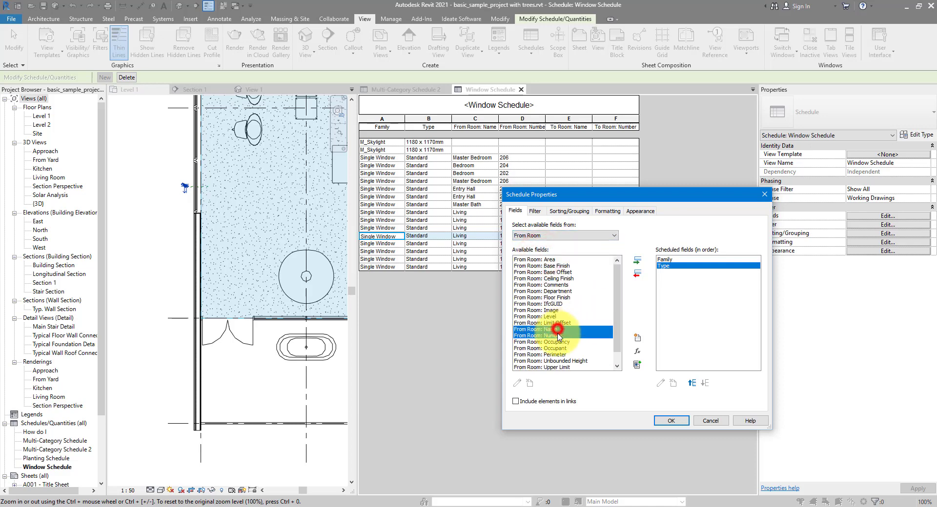
{"action": "left_click", "coordinate": [637, 260]}
- Add the To Room: Name and To Room: Number fields to the door schedule and generate it
{"action": "left_click", "coordinate": [563, 236]}
{"action": "left_click", "coordinate": [530, 258]}
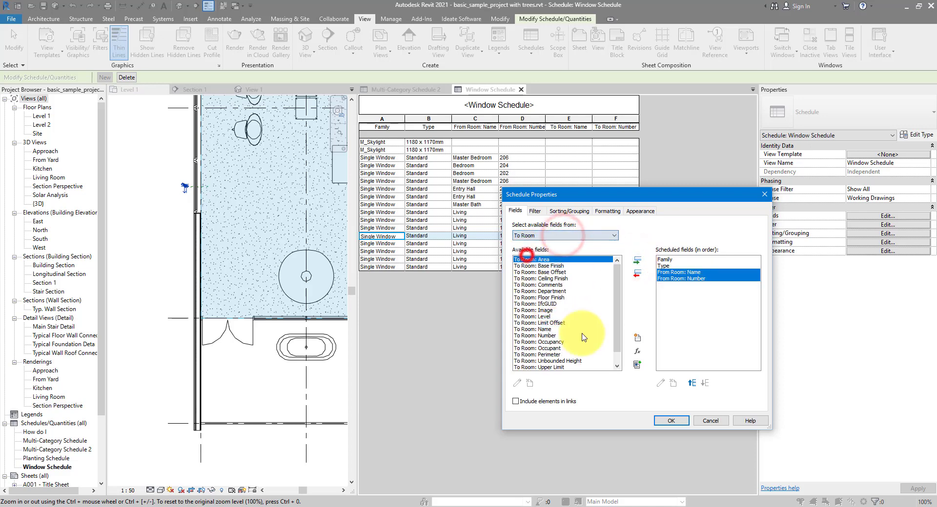
{"action": "left_click_drag", "start_coordinate": [551, 329], "coordinate": [554, 336]}
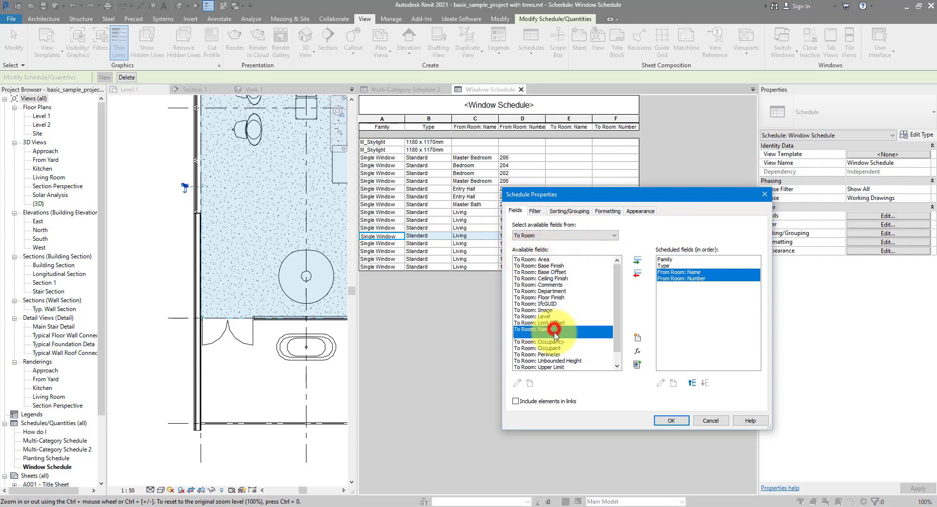
{"action": "left_click", "coordinate": [637, 260]}
{"action": "left_click", "coordinate": [674, 420]}
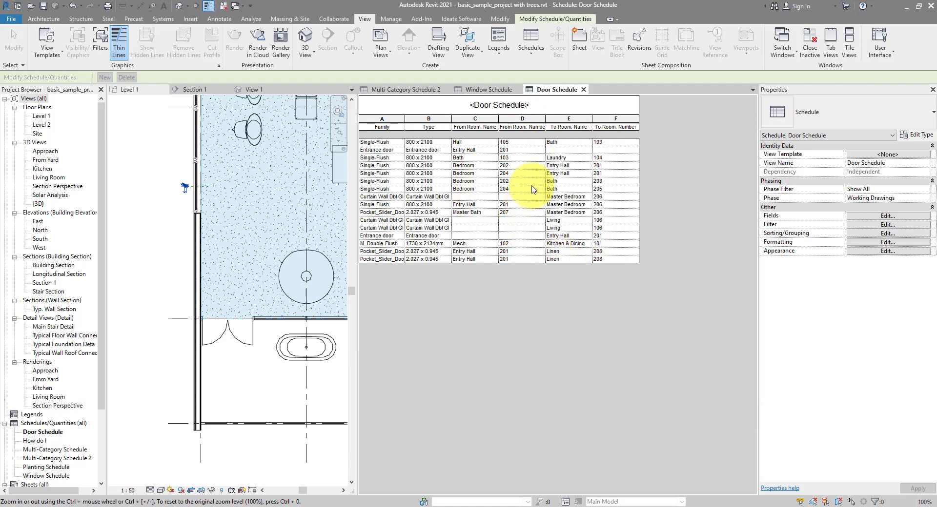
- Highlight in the model the Single-Flush door from Bedroom 202 to Entry Hall 201, searching closed views until it shows in plan
{"action": "left_click", "coordinate": [383, 166]}
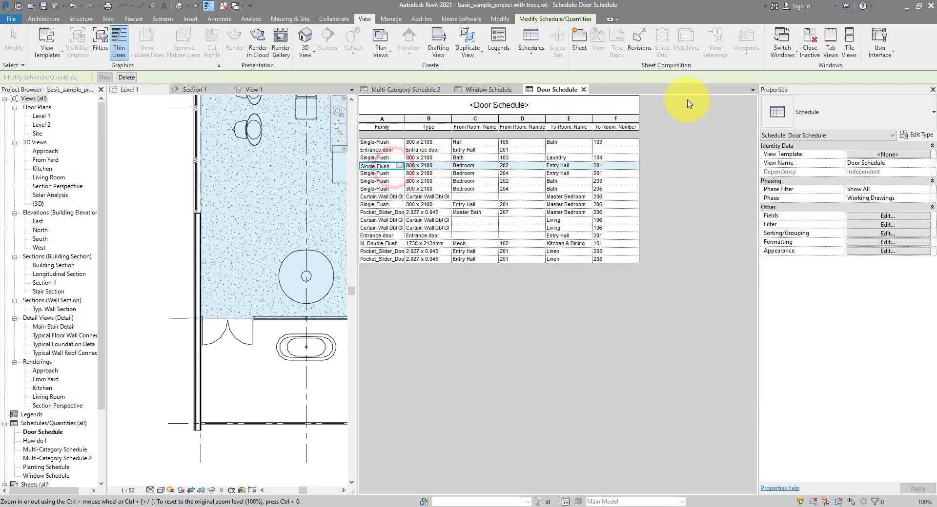
{"action": "left_click", "coordinate": [541, 20]}
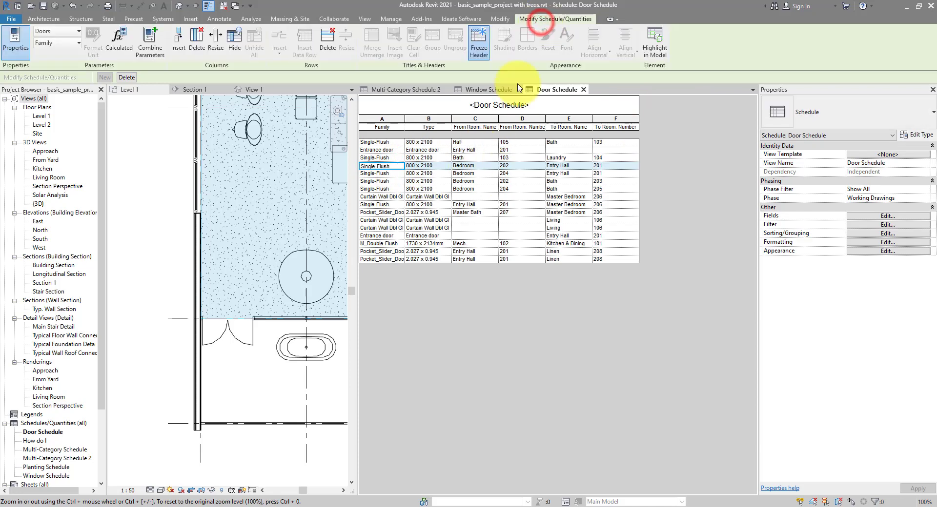
{"action": "left_click", "coordinate": [655, 42]}
{"action": "left_click", "coordinate": [481, 274]}
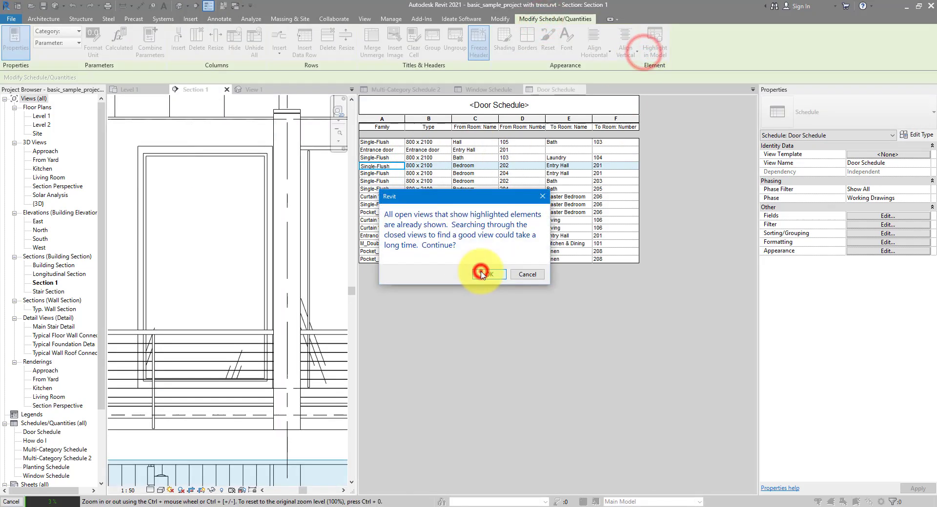
{"action": "left_click", "coordinate": [480, 272]}
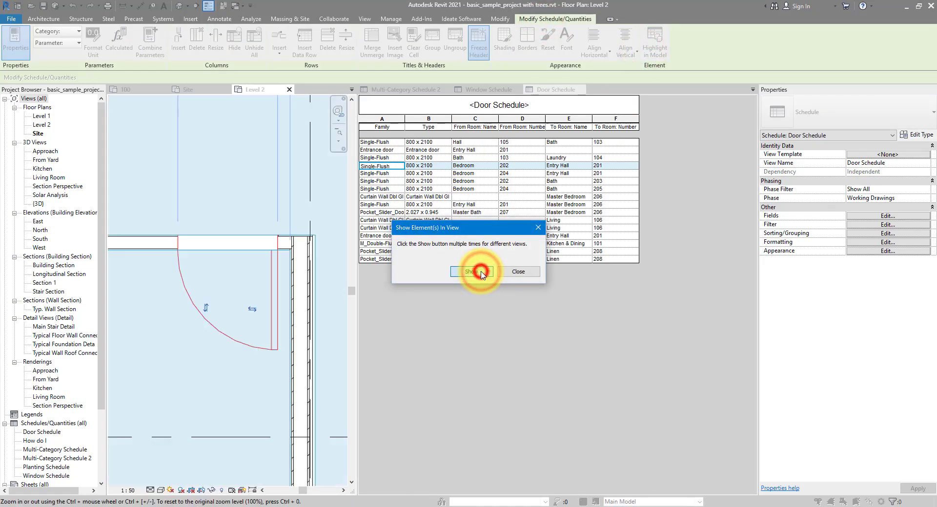
- Edit the family of the Single-Flush door between Bedroom 202 and Entry Hall 201 and enable its Room Calculation Point
{"action": "left_click", "coordinate": [518, 272]}
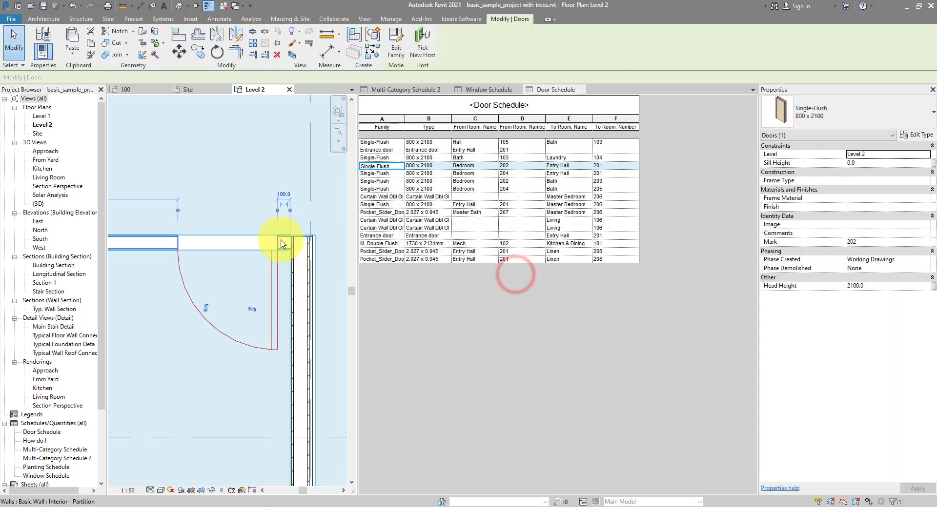
{"action": "scroll", "coordinate": [270, 265], "scroll_direction": "down", "scroll_amount": 5}
{"action": "scroll", "coordinate": [264, 265], "scroll_direction": "down", "scroll_amount": 3}
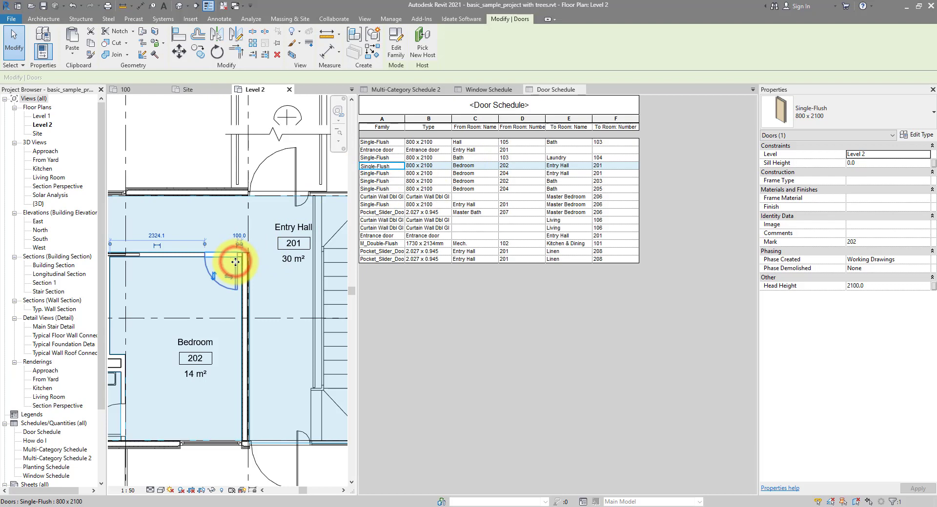
{"action": "left_click", "coordinate": [401, 57]}
{"action": "scroll", "coordinate": [224, 239], "scroll_direction": "down", "scroll_amount": 3}
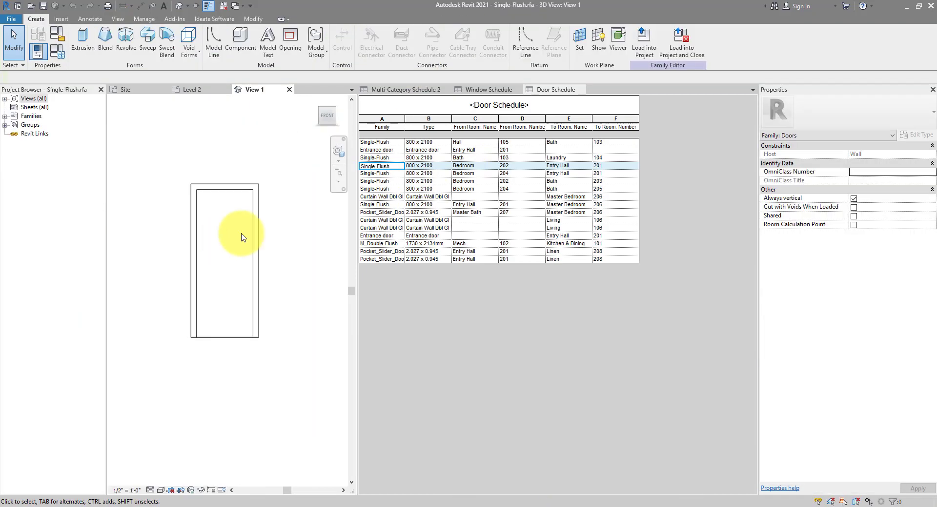
{"action": "middle_click_drag", "start_coordinate": [272, 231], "coordinate": [204, 302], "text": "shift"}
{"action": "scroll", "coordinate": [204, 303], "scroll_direction": "up", "scroll_amount": 3}
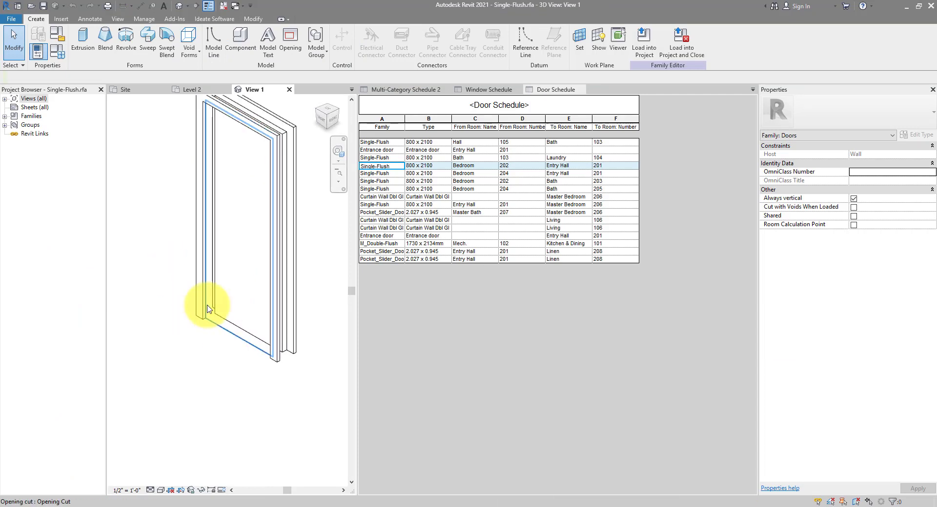
{"action": "scroll", "coordinate": [207, 309], "scroll_direction": "down", "scroll_amount": 2}
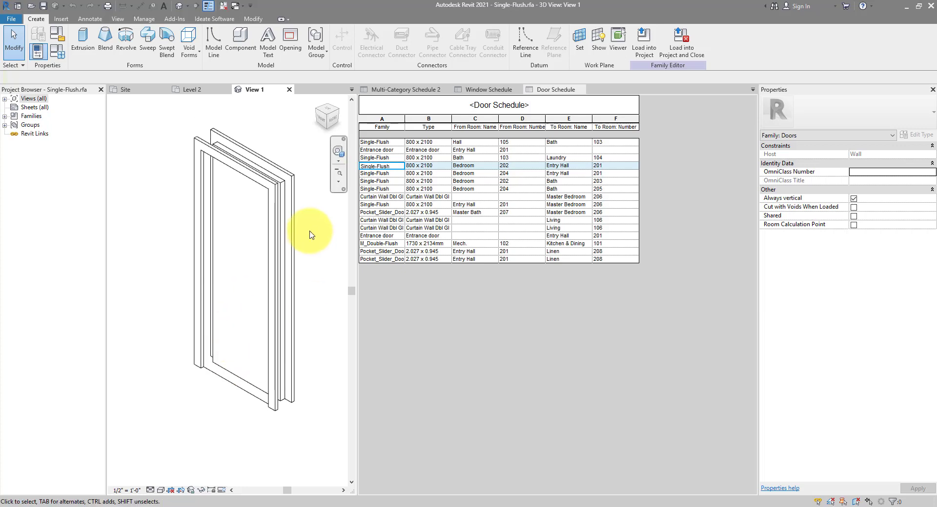
{"action": "left_click", "coordinate": [853, 225]}
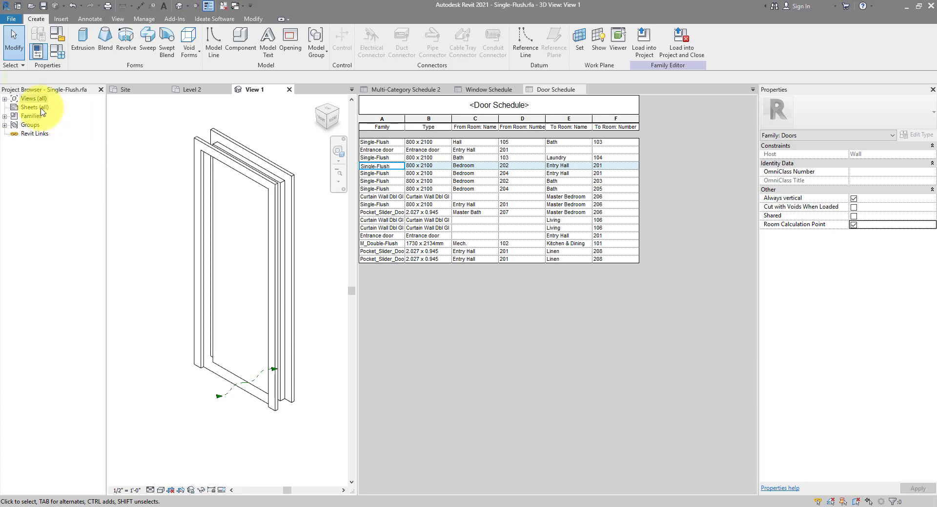
- Open the family's Ground floor plan and examine the room calculation point across the wall
{"action": "left_click", "coordinate": [4, 99]}
{"action": "left_click", "coordinate": [34, 109]}
{"action": "double_click", "coordinate": [34, 107]}
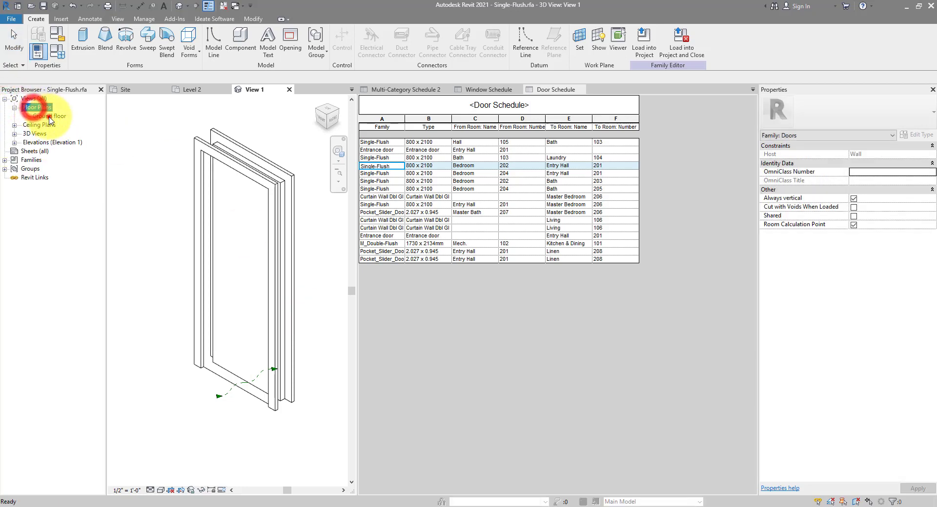
{"action": "double_click", "coordinate": [51, 116]}
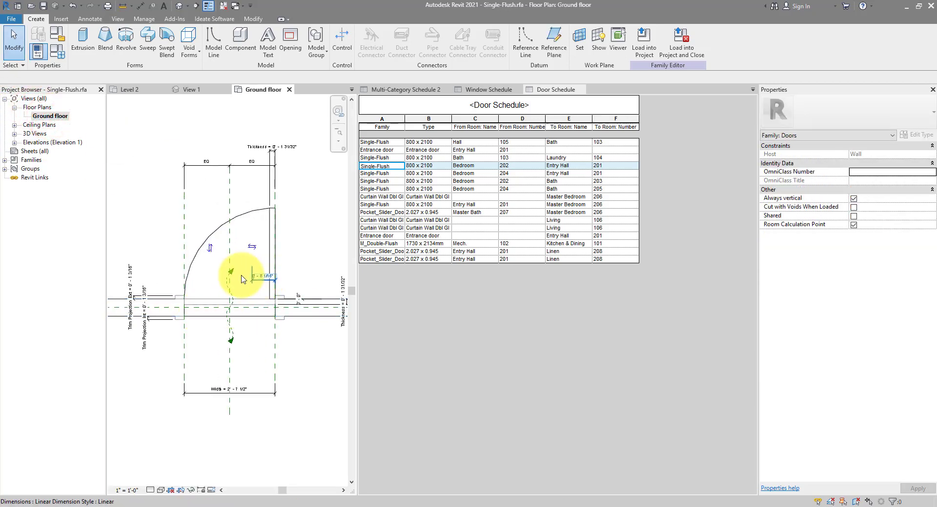
{"action": "scroll", "coordinate": [257, 293], "scroll_direction": "up", "scroll_amount": 4}
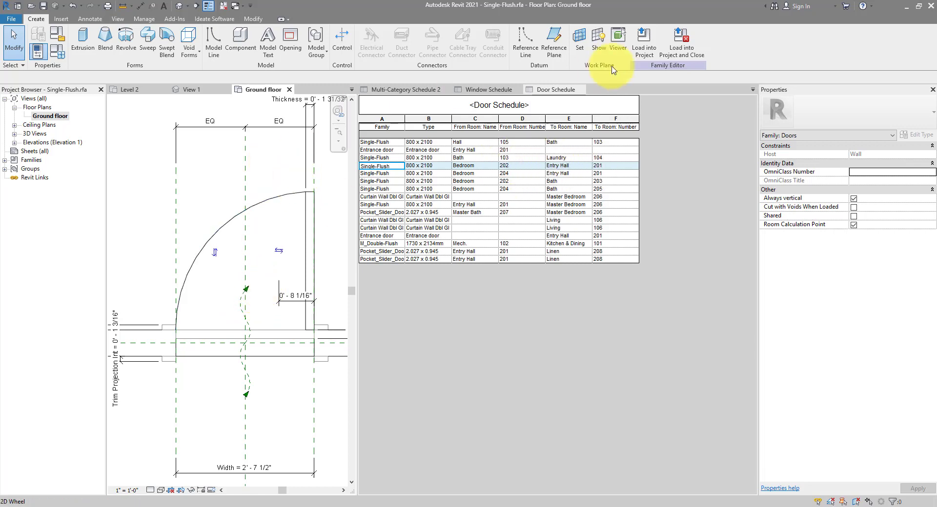
- Load the family into basic_sample_project with trees.rvt, overwriting the existing version, and check the door's From and To rooms in the schedule
{"action": "left_click", "coordinate": [643, 43]}
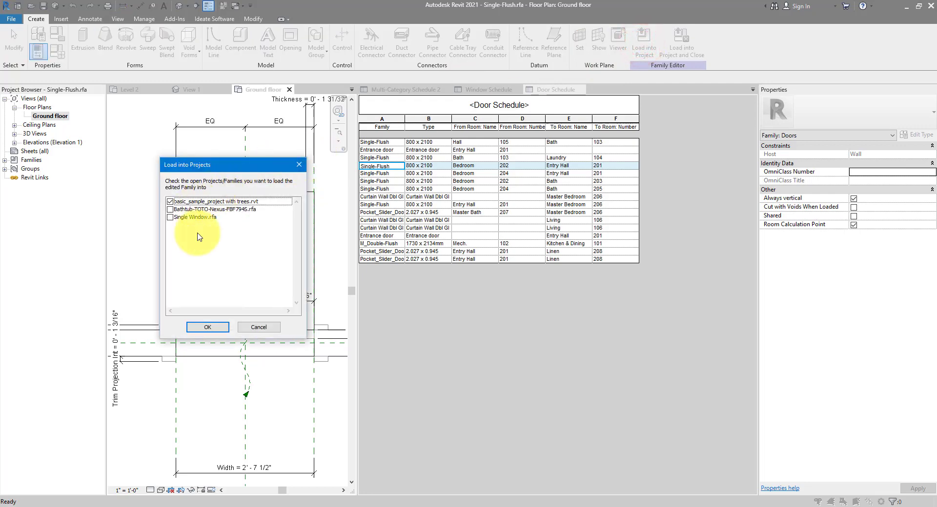
{"action": "left_click", "coordinate": [207, 327]}
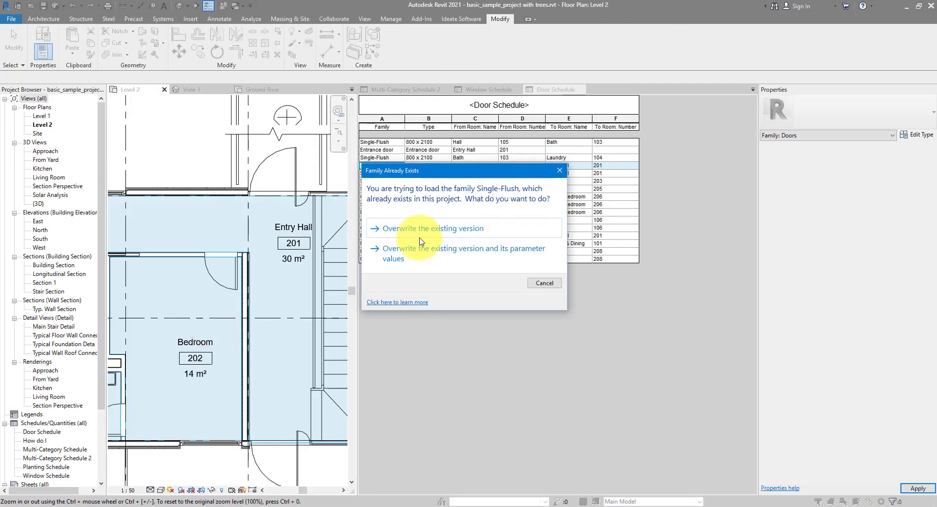
{"action": "left_click", "coordinate": [438, 228]}
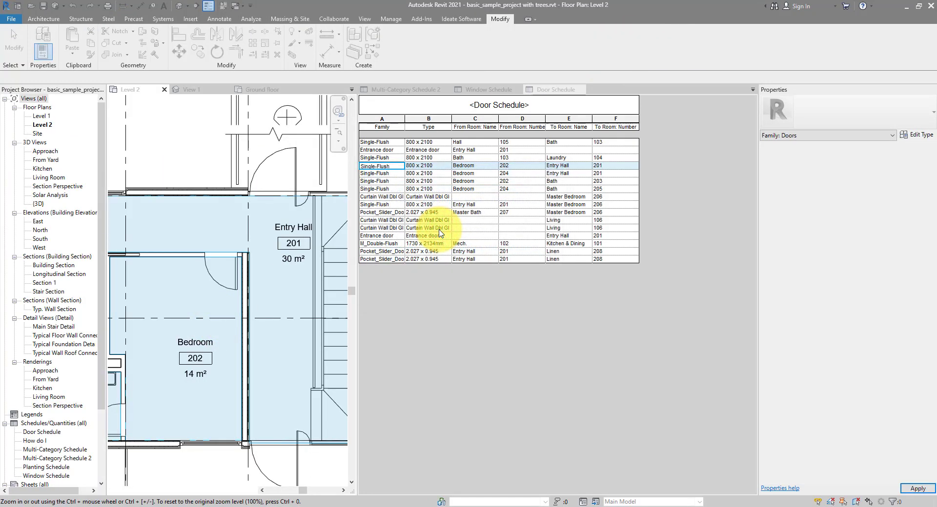
{"action": "left_click", "coordinate": [485, 165]}
{"action": "left_click", "coordinate": [393, 167]}
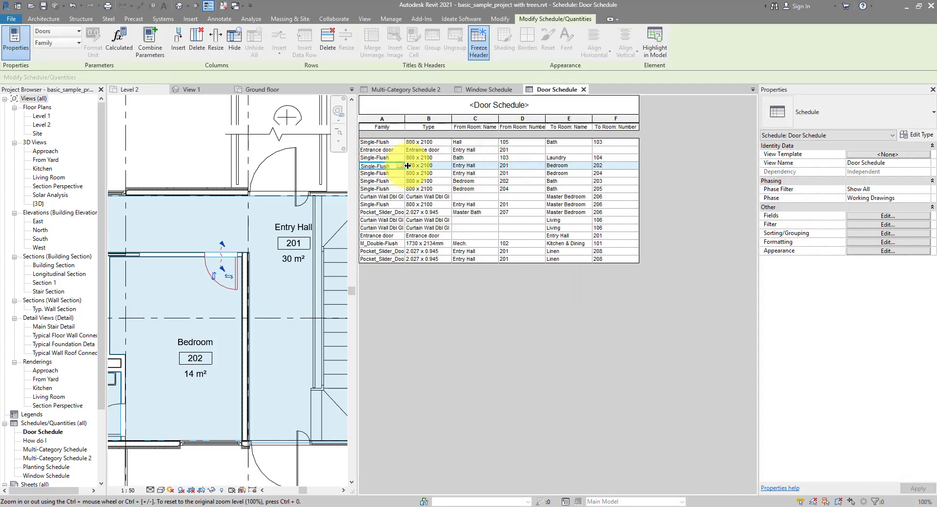
{"action": "left_click", "coordinate": [484, 166]}
{"action": "left_click", "coordinate": [578, 167]}
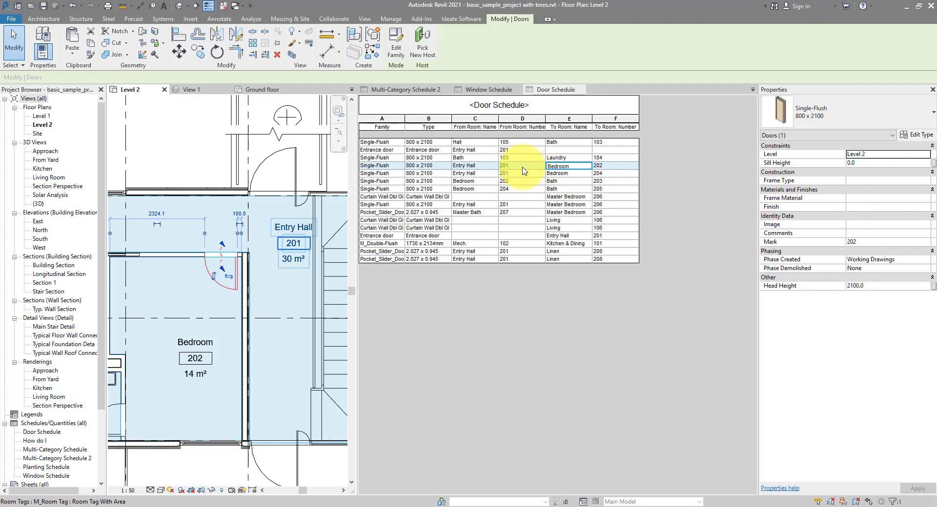
- Swap the two ends of the Single-Flush family's room calculation point and reload the family into the project, overwriting the existing version
{"action": "left_click", "coordinate": [394, 52]}
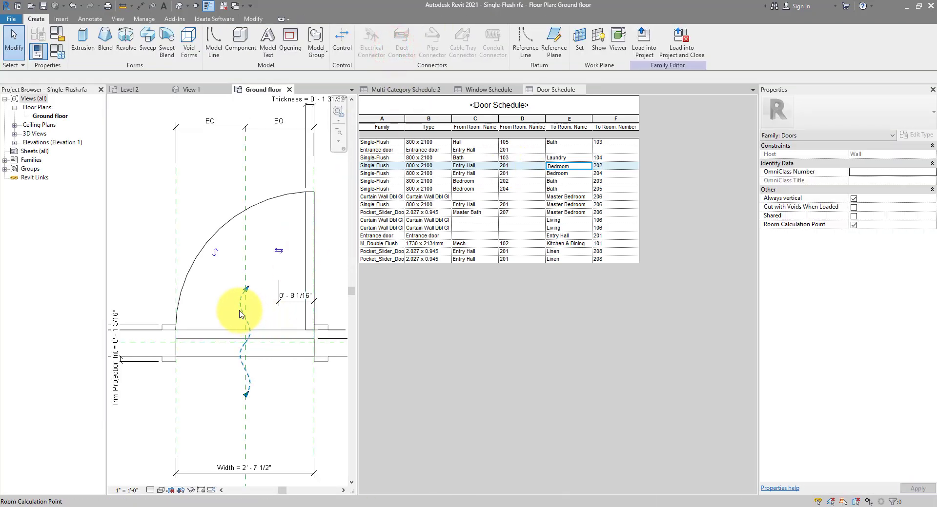
{"action": "left_click", "coordinate": [240, 313]}
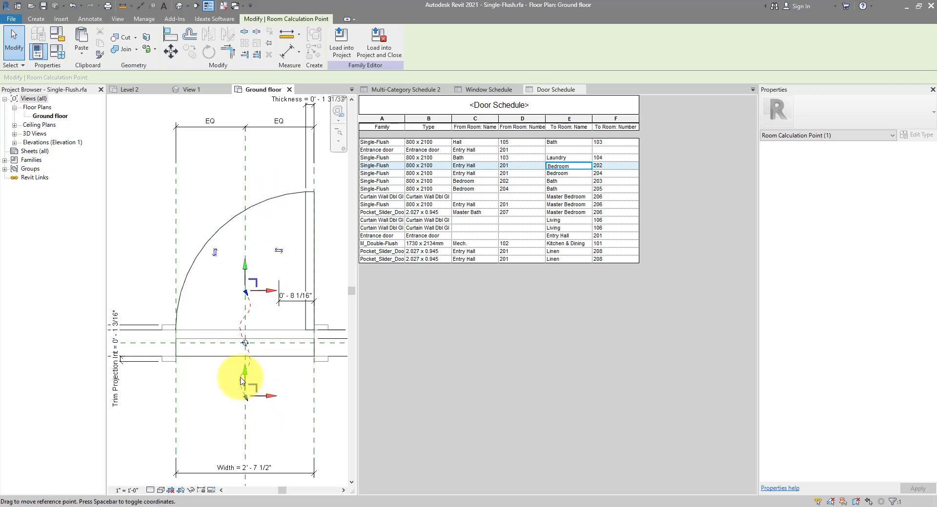
{"action": "key", "text": "Escape"}
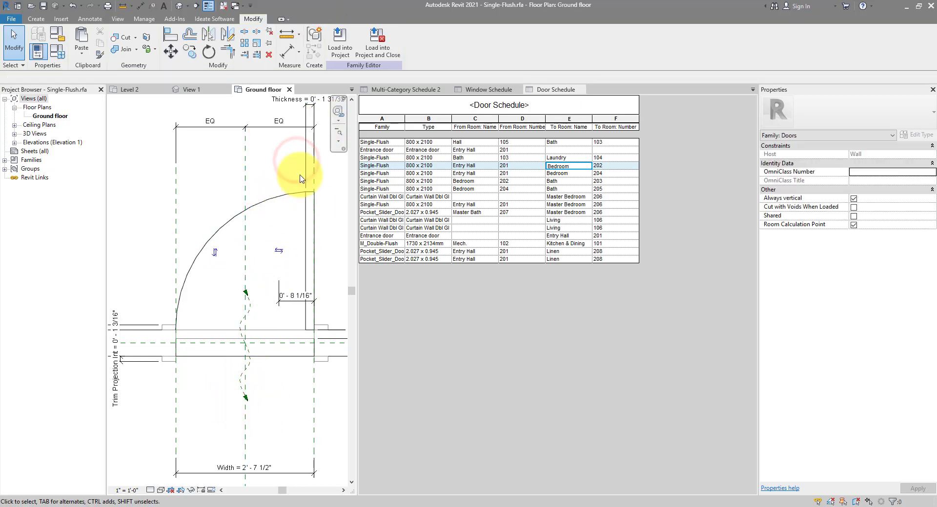
{"action": "left_click", "coordinate": [336, 57]}
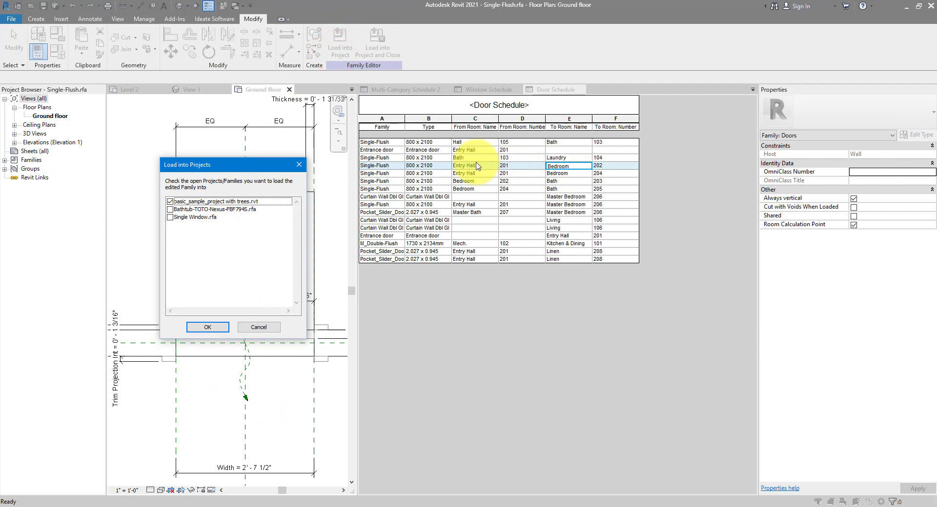
{"action": "left_click", "coordinate": [216, 330]}
{"action": "left_click", "coordinate": [418, 235]}
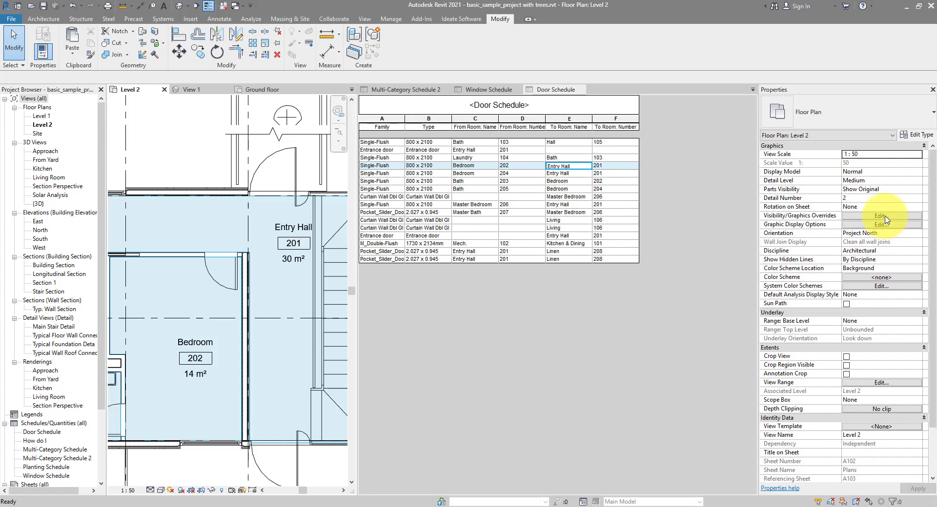
- Move the From Room and To Room name and number fields above Family and Type in the door schedule's field order
{"action": "left_click", "coordinate": [713, 178]}
{"action": "left_click", "coordinate": [857, 217]}
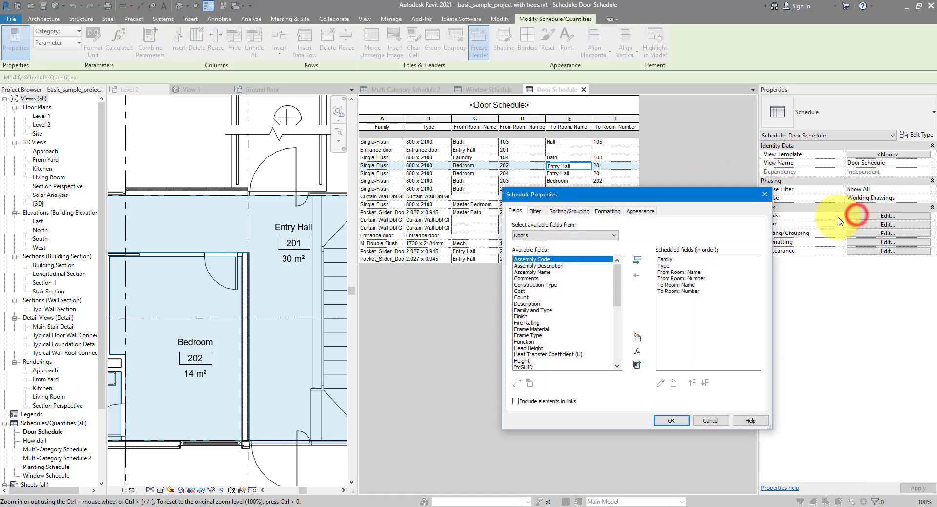
{"action": "left_click_drag", "start_coordinate": [676, 197], "coordinate": [715, 231]}
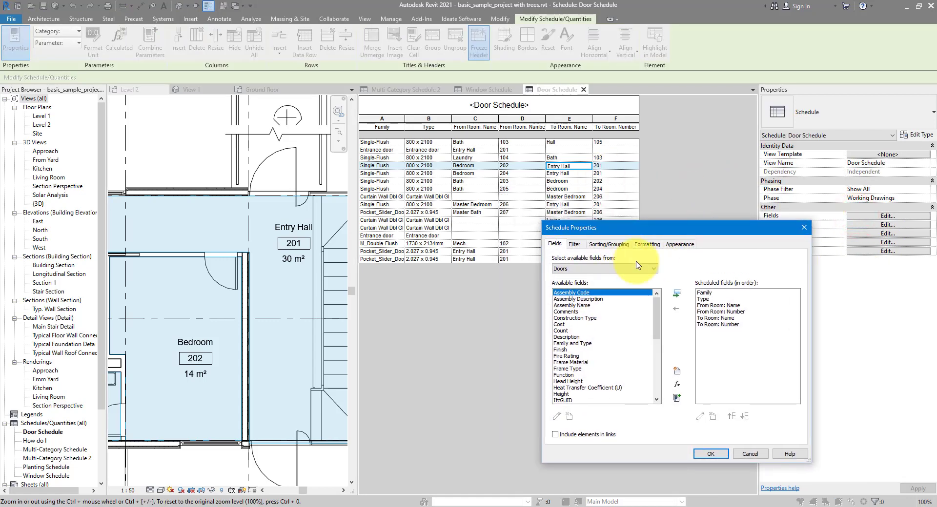
{"action": "left_click_drag", "start_coordinate": [735, 306], "coordinate": [745, 410]}
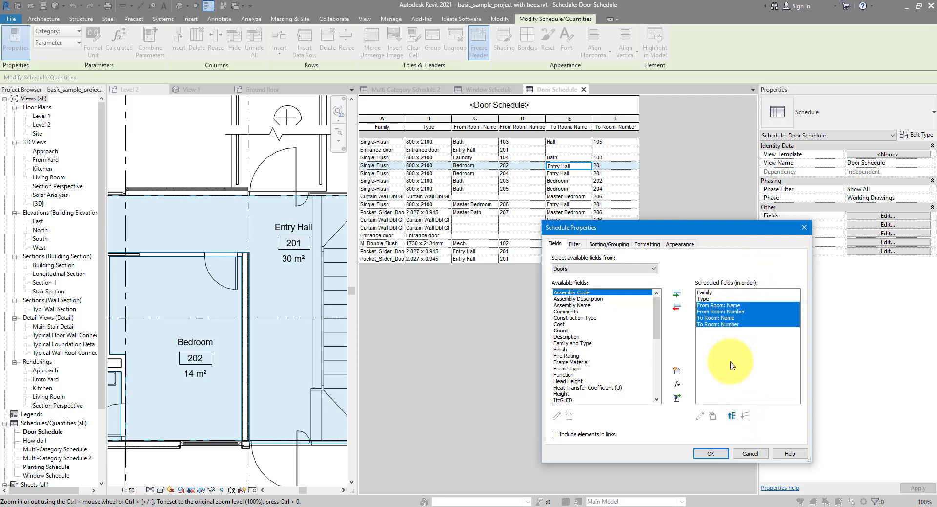
{"action": "left_click", "coordinate": [733, 416]}
{"action": "left_click", "coordinate": [733, 416]}
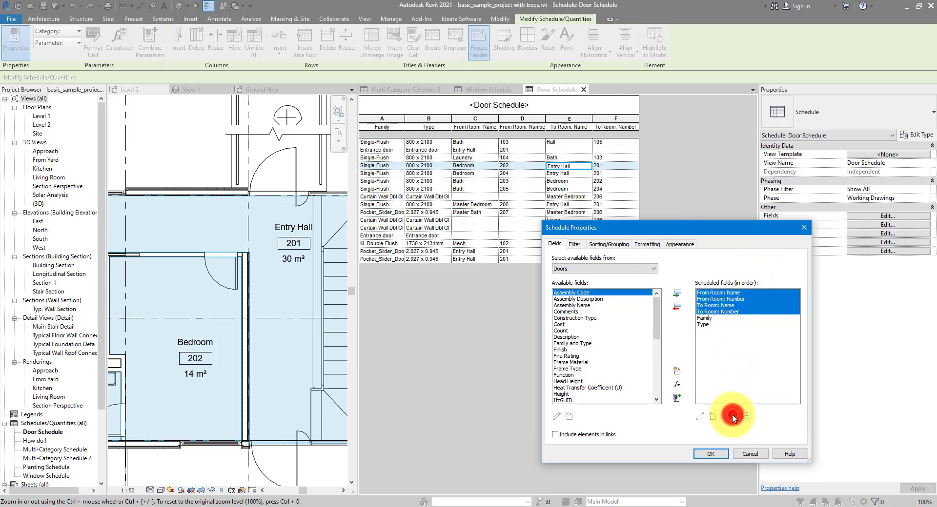
- Sort the door schedule by From Room: Name, To Room: Name and Family, with a blank line between From Room groups
{"action": "left_click", "coordinate": [605, 244]}
{"action": "left_click", "coordinate": [639, 260]}
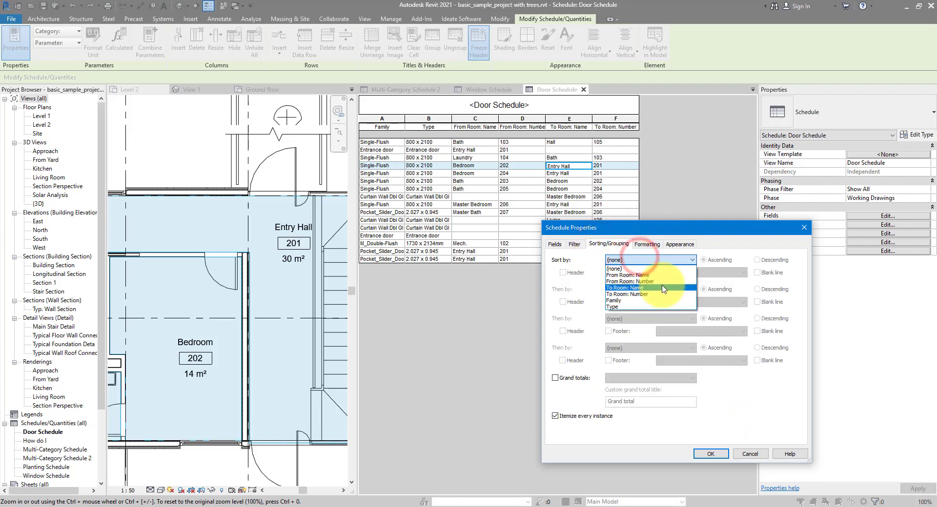
{"action": "left_click", "coordinate": [639, 275]}
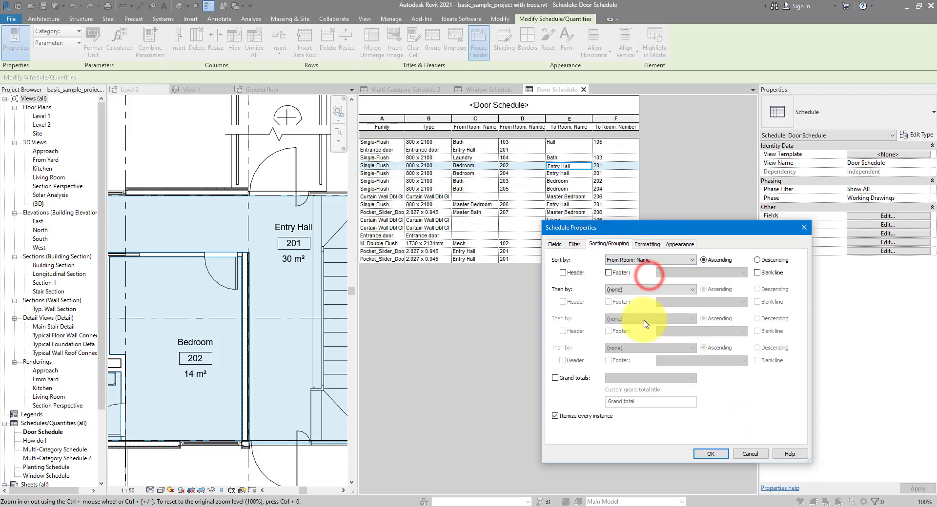
{"action": "left_click", "coordinate": [636, 289]}
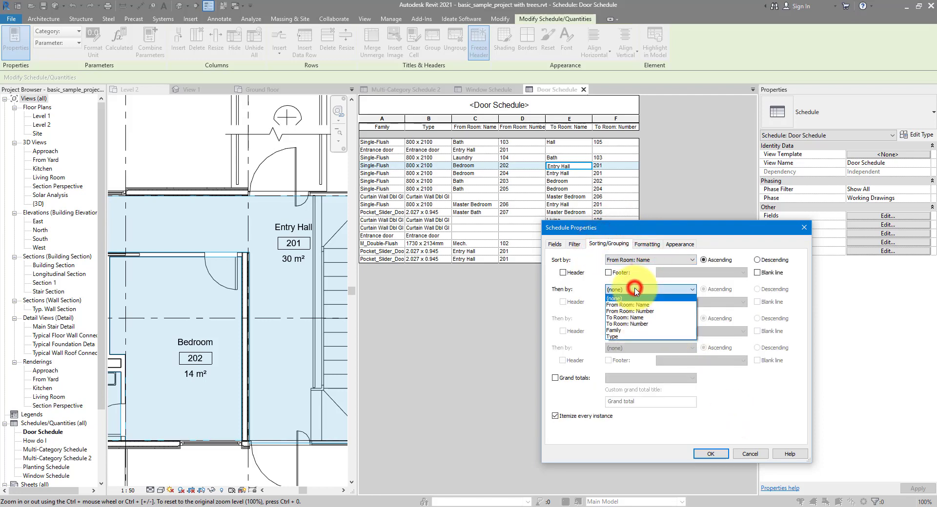
{"action": "left_click", "coordinate": [634, 318]}
{"action": "left_click", "coordinate": [653, 319]}
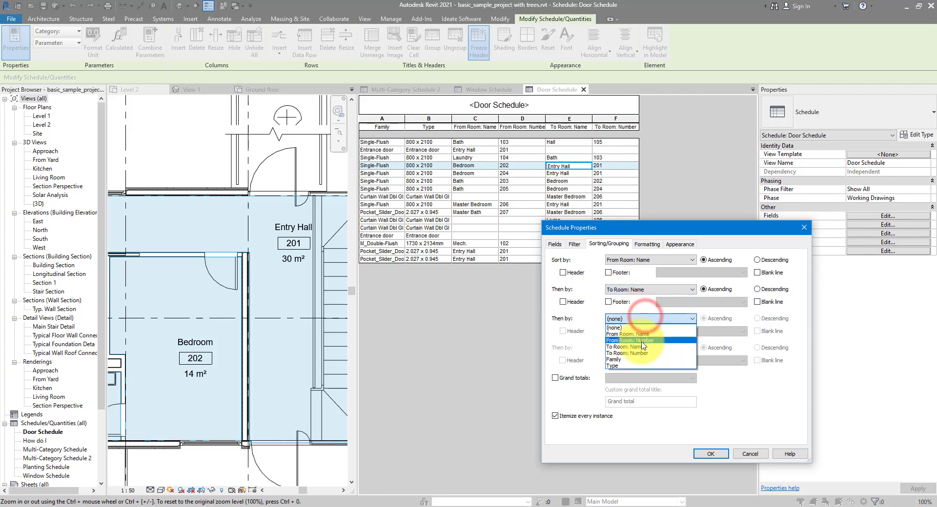
{"action": "left_click", "coordinate": [640, 359]}
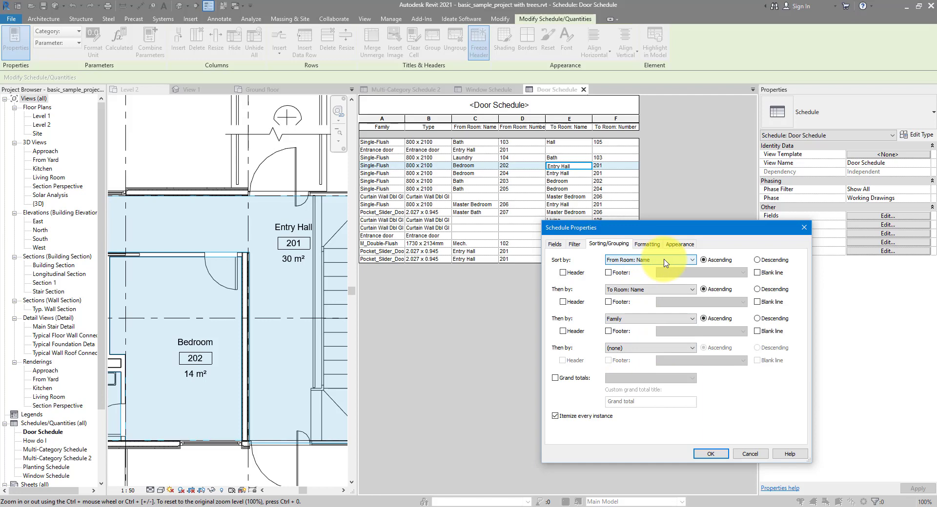
{"action": "left_click", "coordinate": [755, 273]}
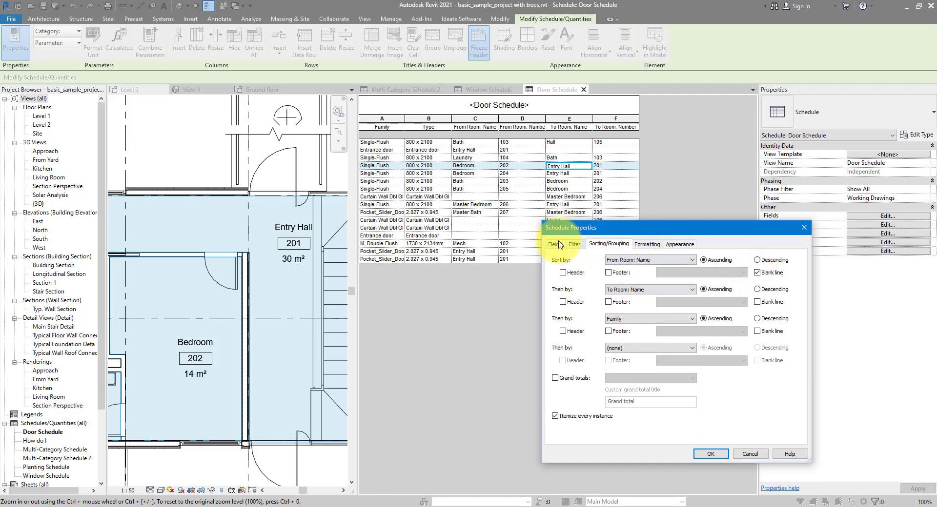
{"action": "left_click", "coordinate": [719, 455]}
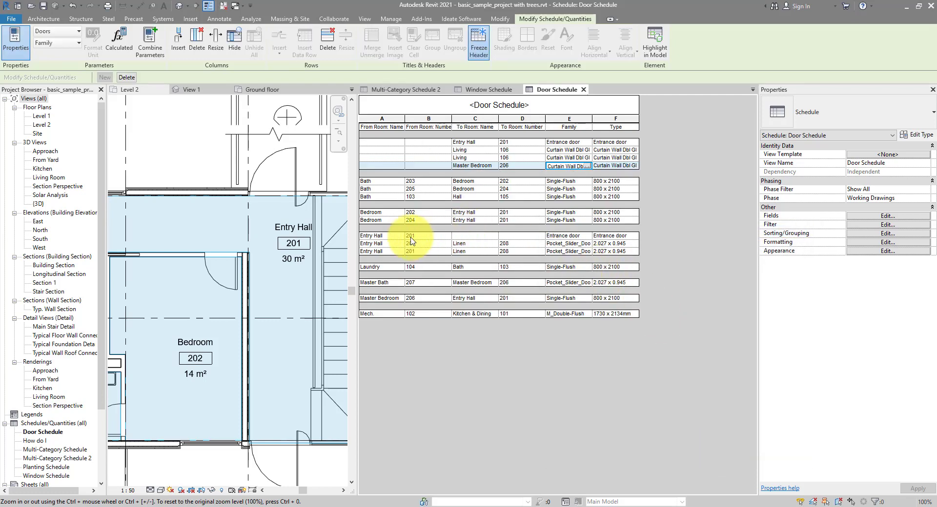
{"action": "left_click", "coordinate": [391, 236]}
{"action": "left_click", "coordinate": [397, 251]}
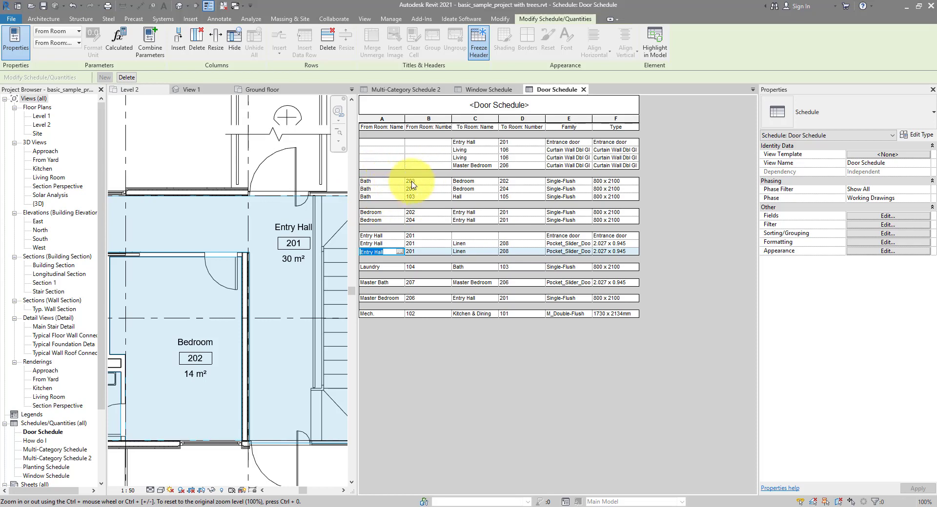
- Change the door schedule's first two sort levels to From Room: Number and To Room: Number
{"action": "left_click", "coordinate": [861, 215]}
{"action": "left_click", "coordinate": [613, 245]}
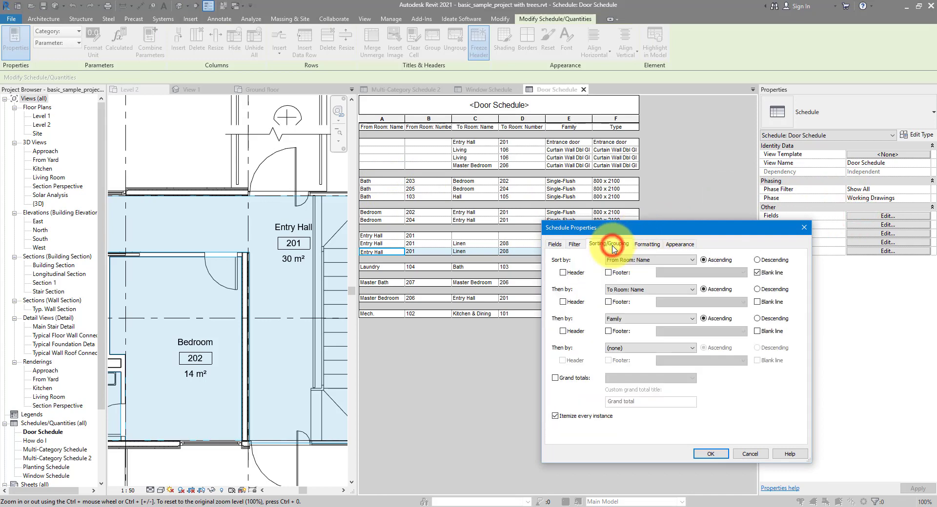
{"action": "left_click", "coordinate": [661, 261]}
{"action": "left_click", "coordinate": [635, 281]}
{"action": "left_click", "coordinate": [636, 290]}
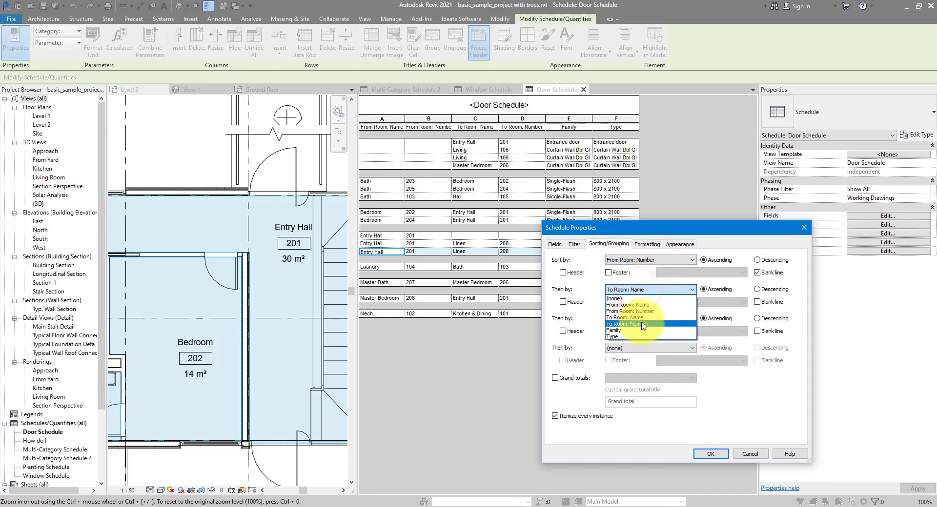
{"action": "left_click", "coordinate": [643, 324]}
{"action": "left_click", "coordinate": [710, 453]}
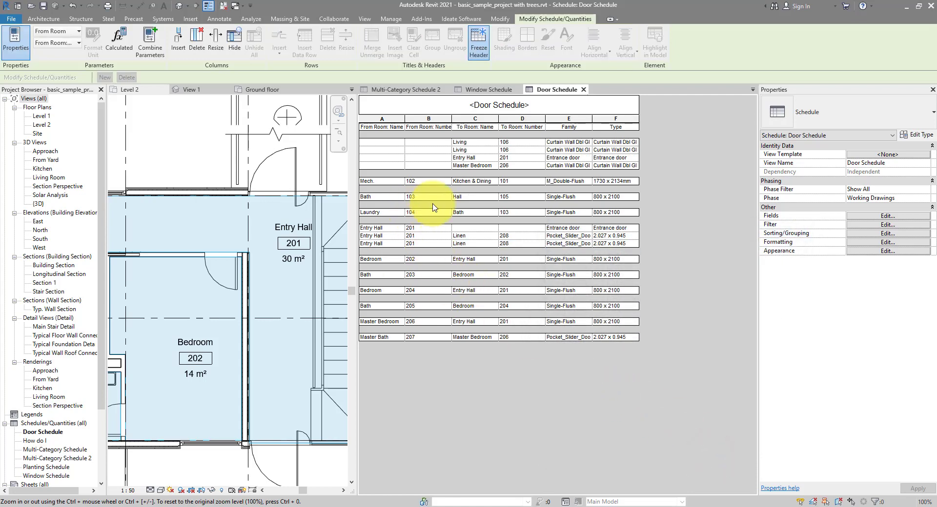
- Review the rows for Bath 103, 203 and 205, and revisit the Kitchen & Dining rows in Multi-Category Schedule 2
{"action": "left_click", "coordinate": [376, 197]}
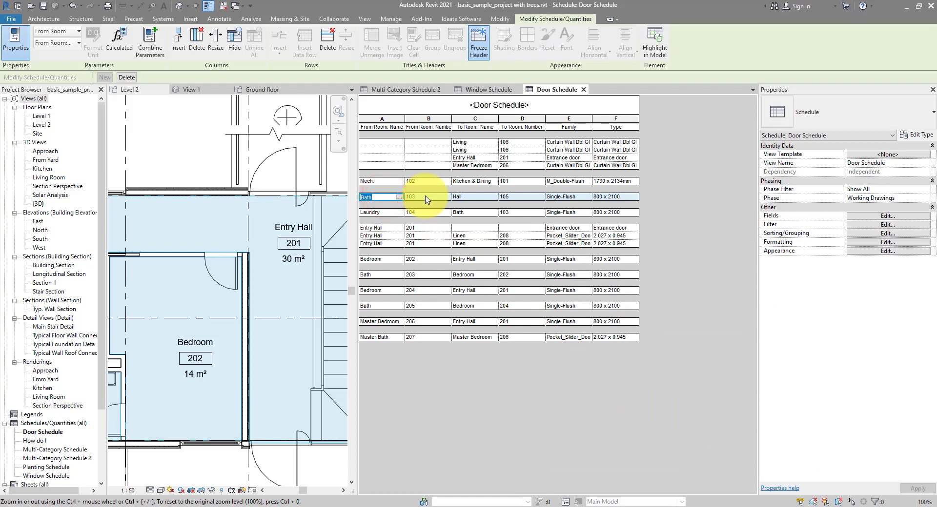
{"action": "left_click", "coordinate": [386, 275]}
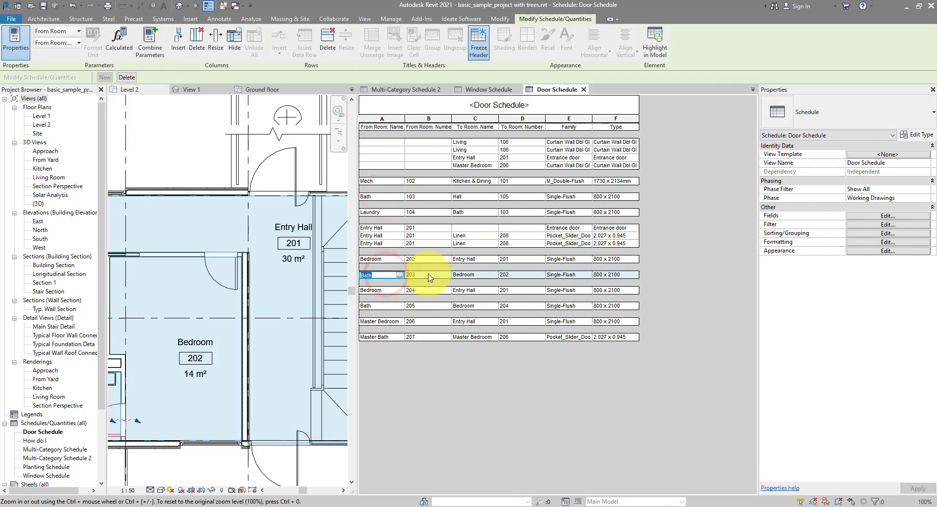
{"action": "left_click", "coordinate": [383, 306]}
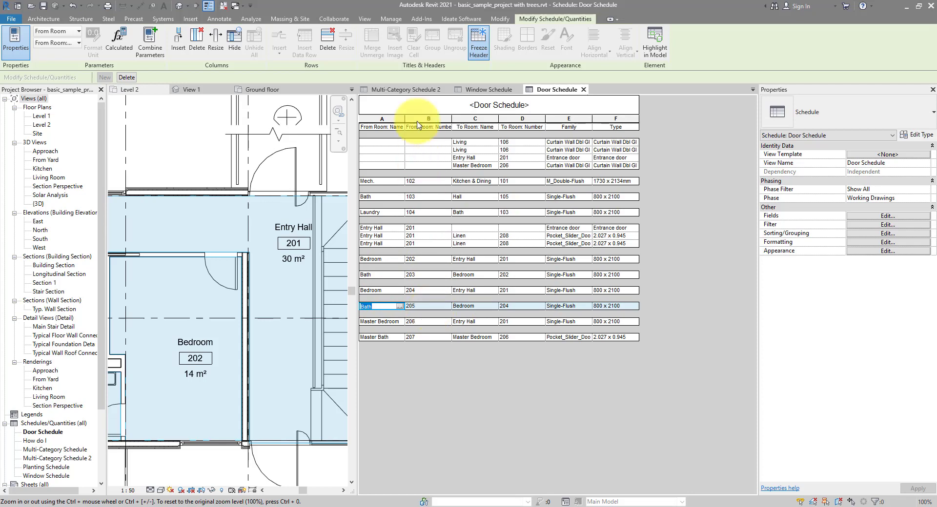
{"action": "left_click", "coordinate": [424, 92]}
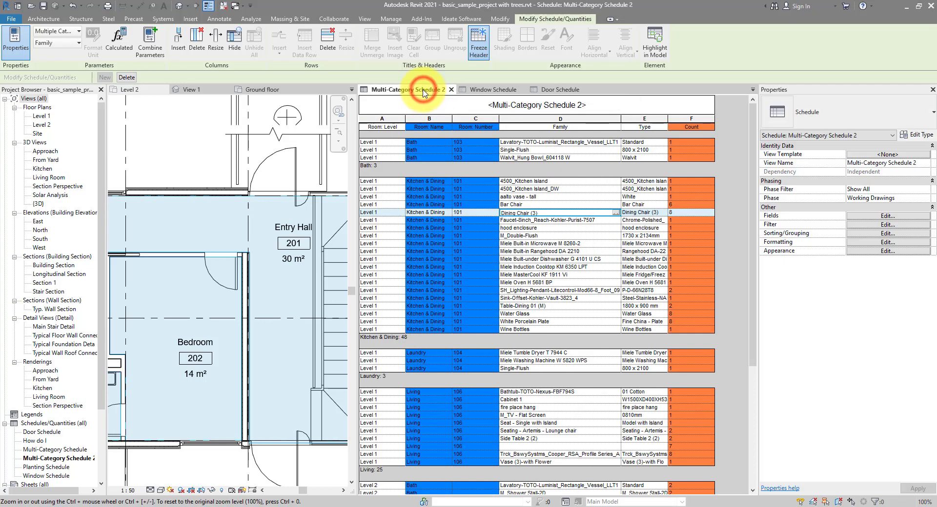
{"action": "left_click", "coordinate": [448, 214]}
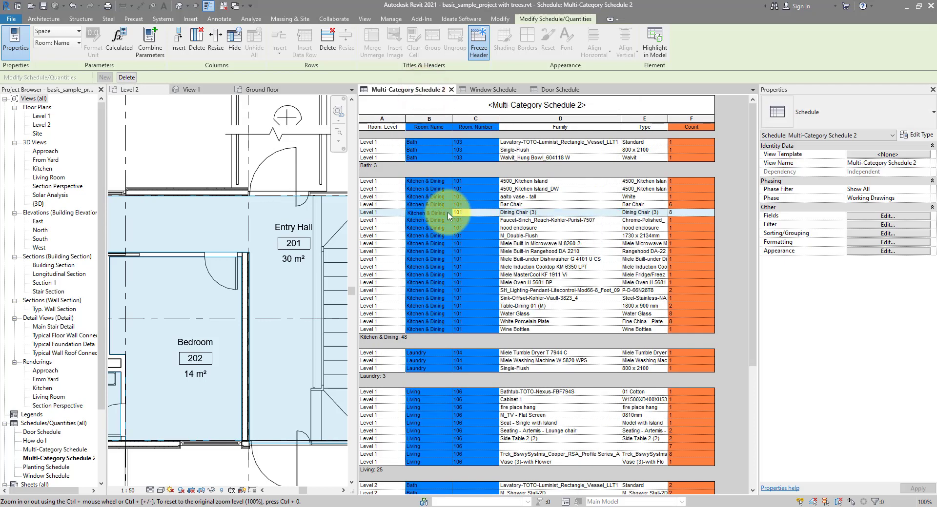